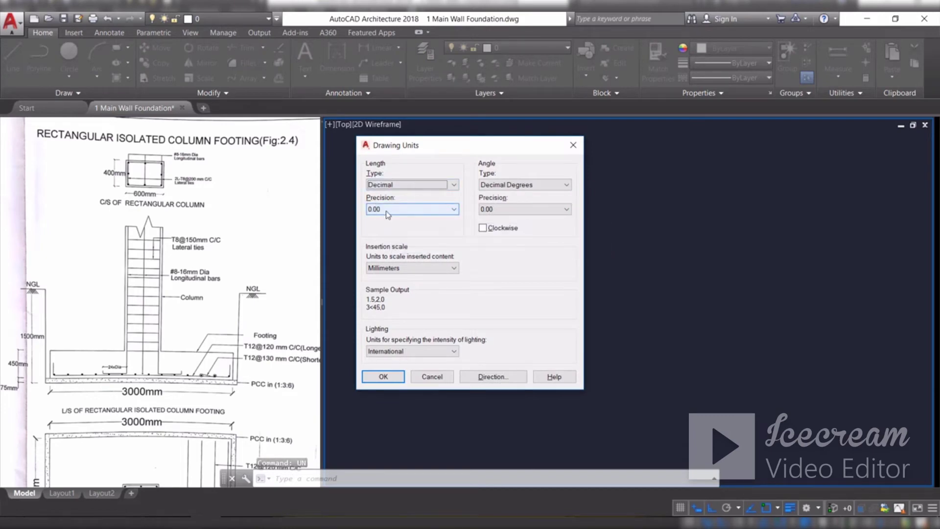
Accept the drawing units in millimetres and draw a 600 by 400 mm rectangle as the column's outer outline
click(383, 376)
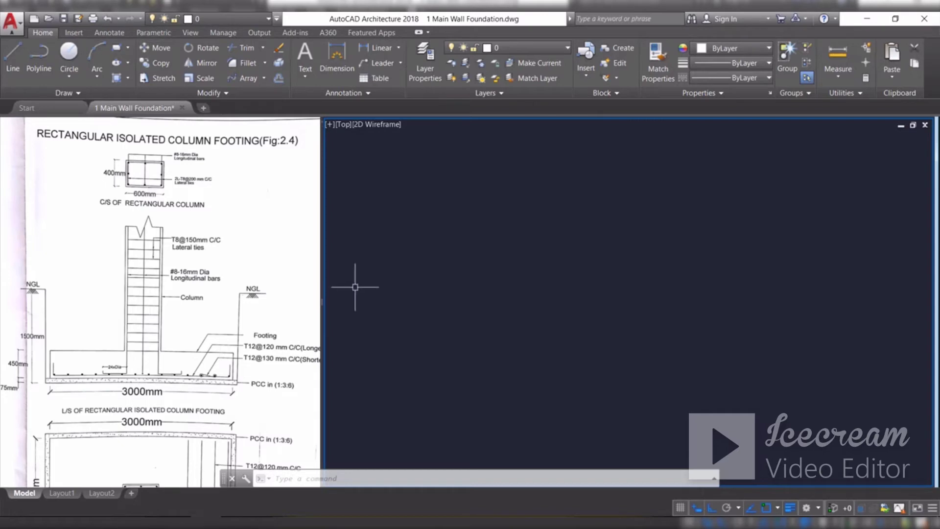
text(rec)
key(Return)
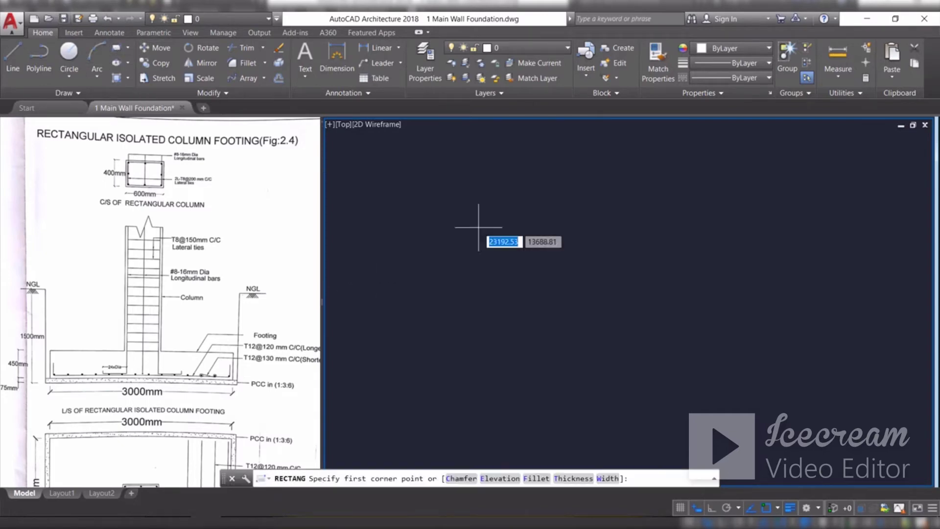
click(474, 182)
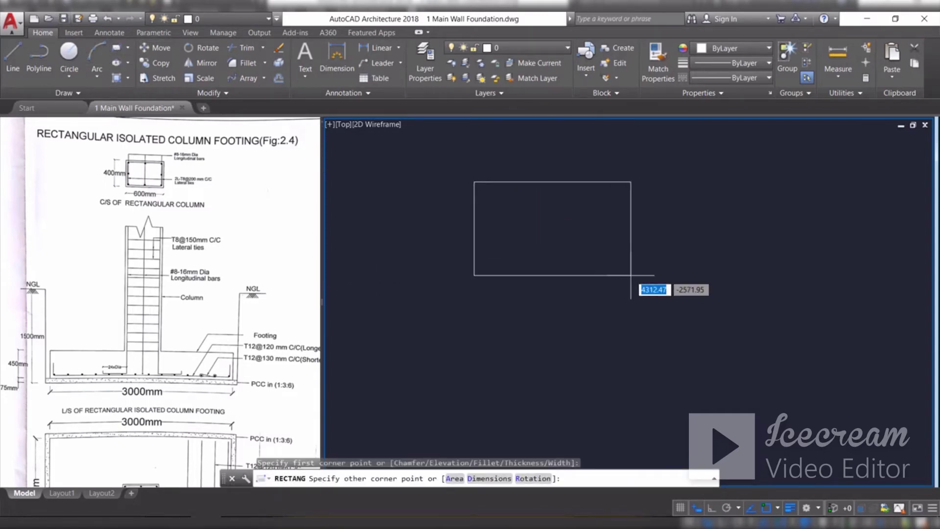
text(d)
key(Return)
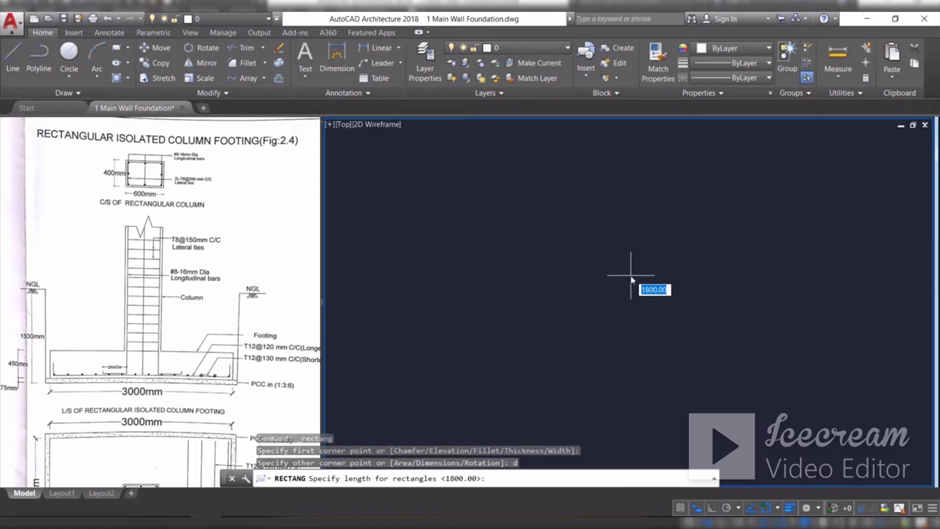
text(600)
key(Return)
text(4)
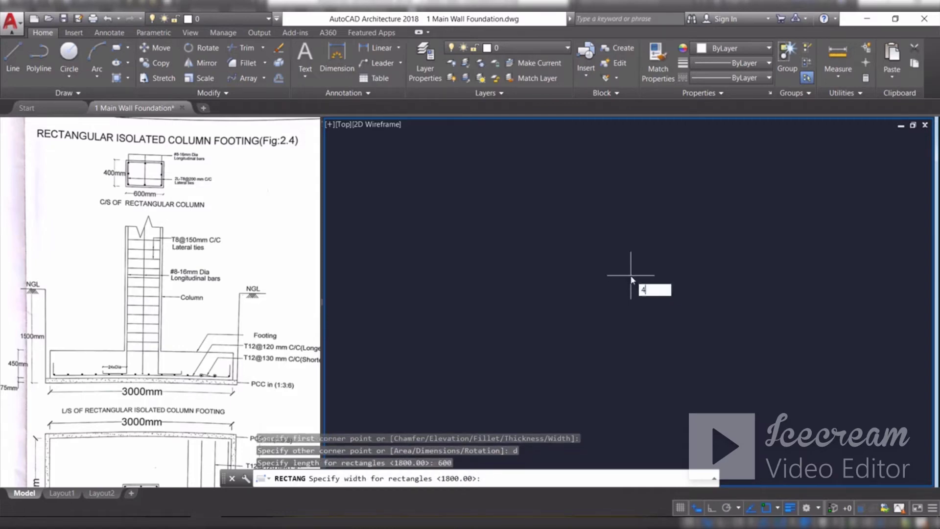
key(Return)
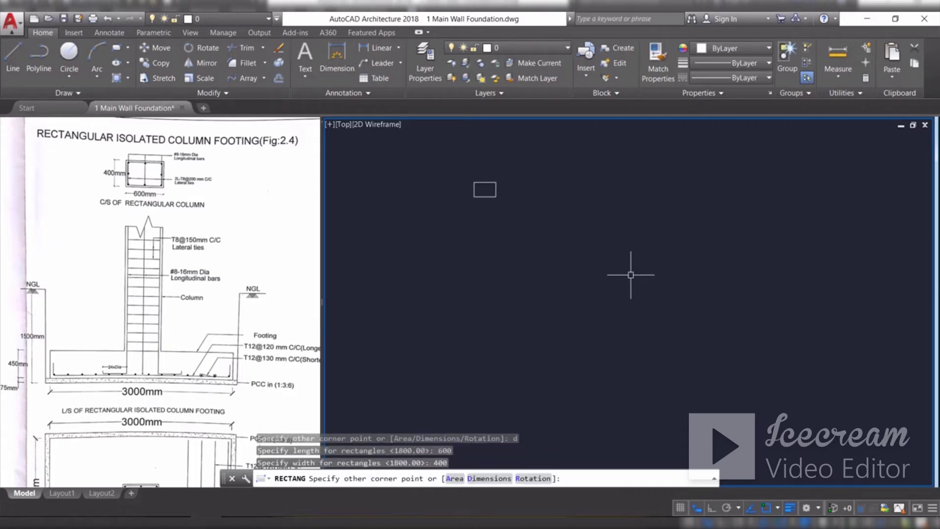
click(629, 273)
scroll(477, 178, up, 4)
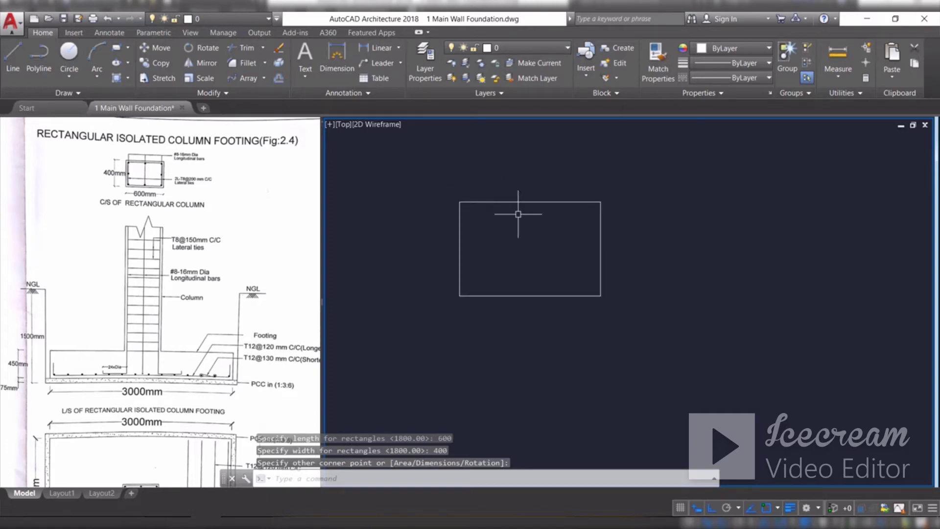
Offset the column rectangle 40 mm inward to create the outline of the lateral tie
text(o)
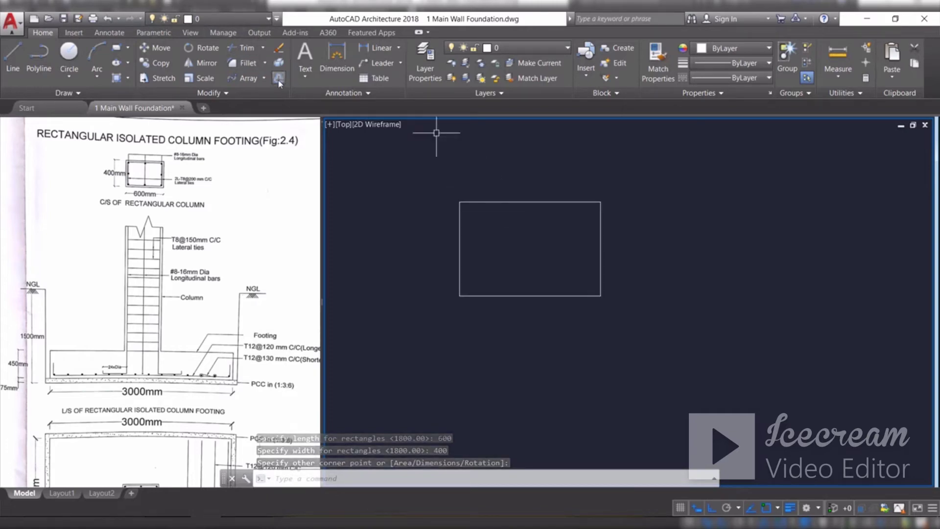
key(Return)
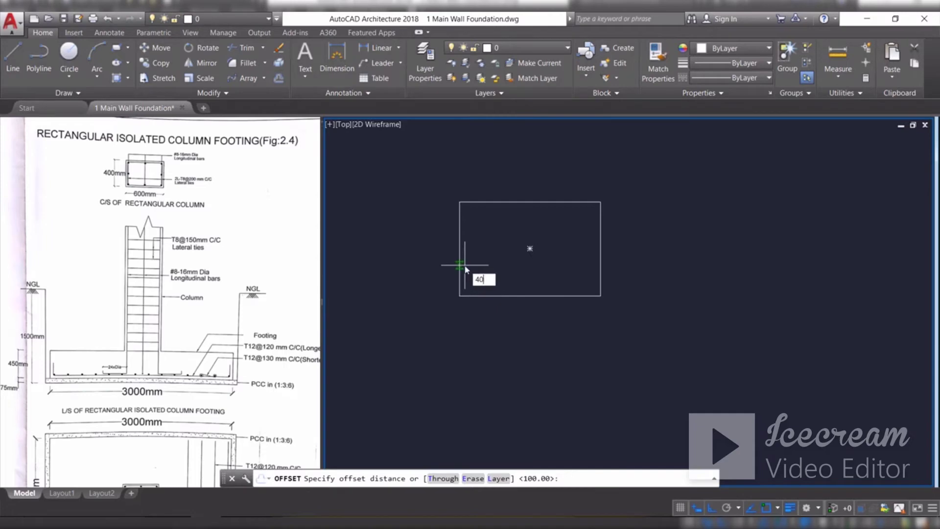
key(Return)
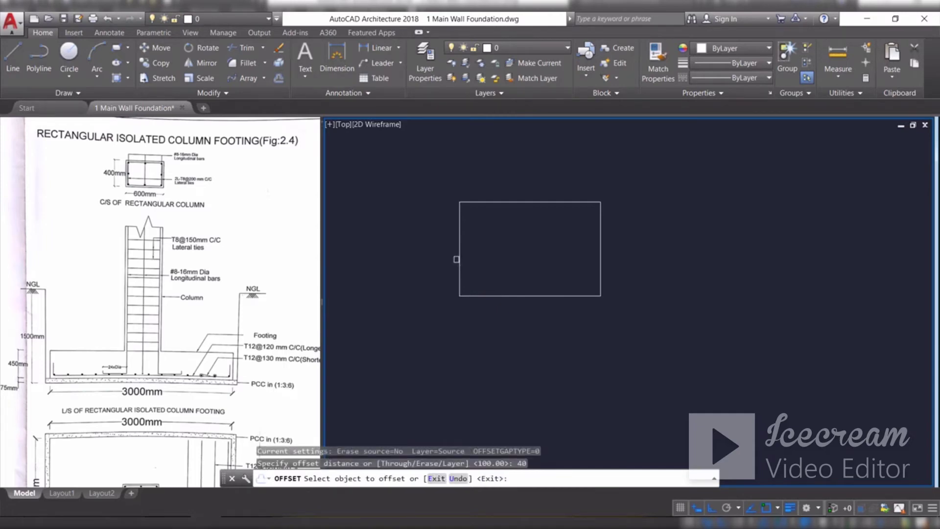
click(459, 260)
click(498, 266)
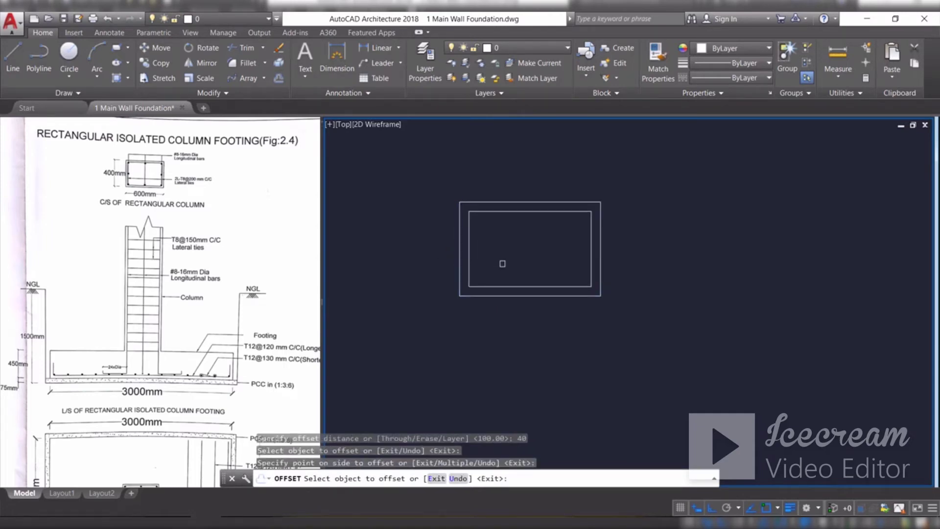
key(Escape)
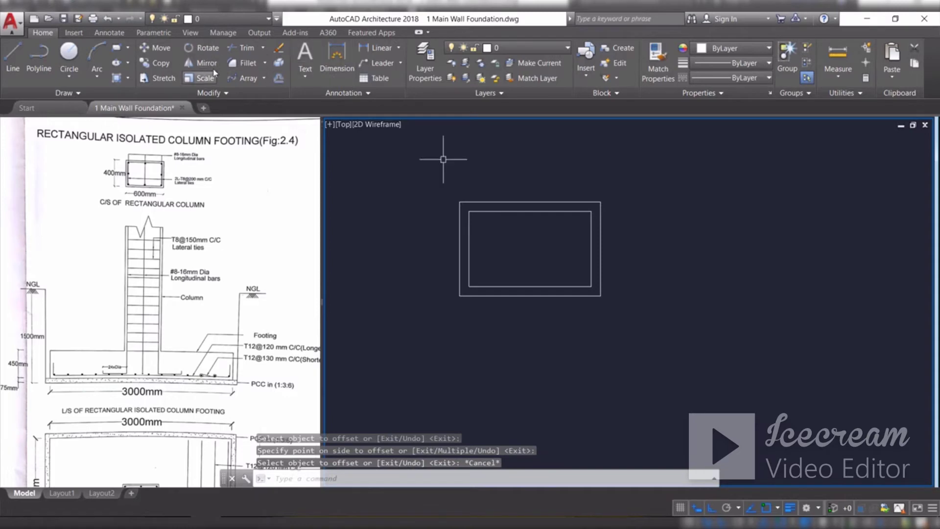
Fillet all corners of the inner rectangle as a polyline with a radius of 20 mm
click(245, 69)
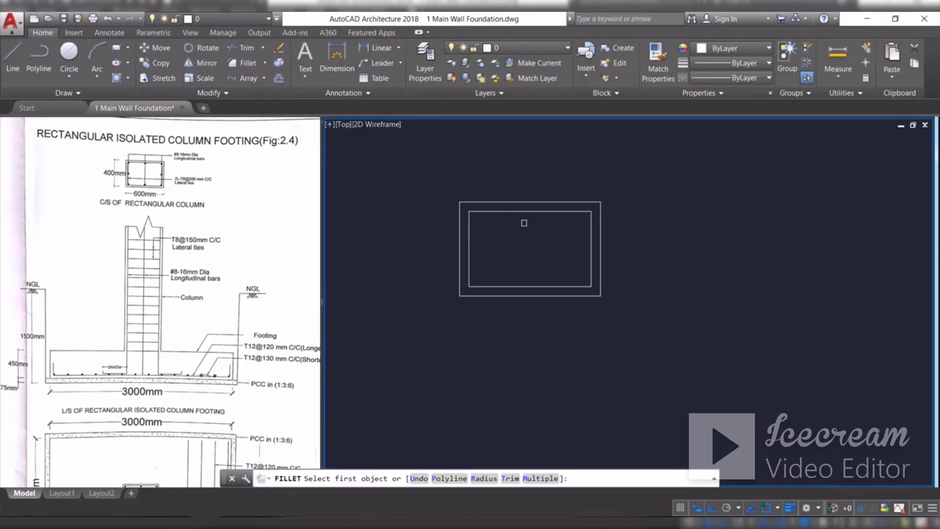
click(484, 478)
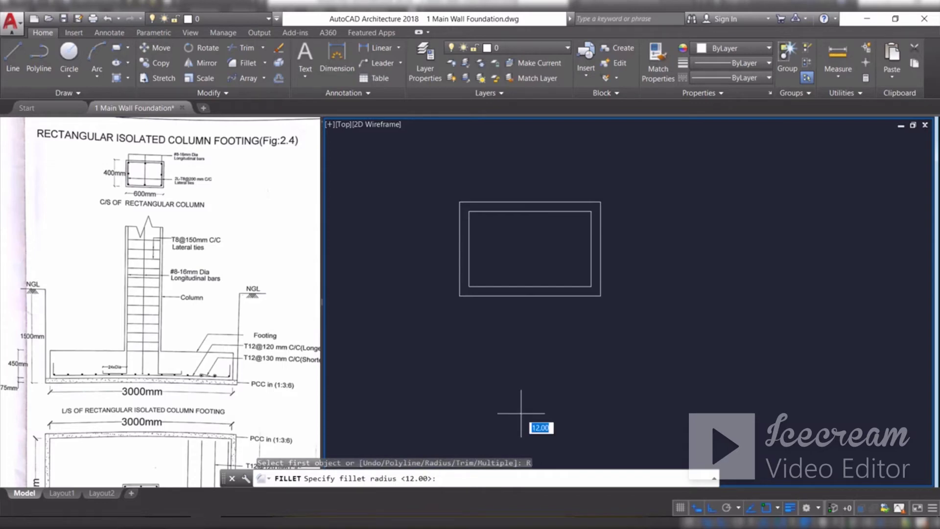
key(Return)
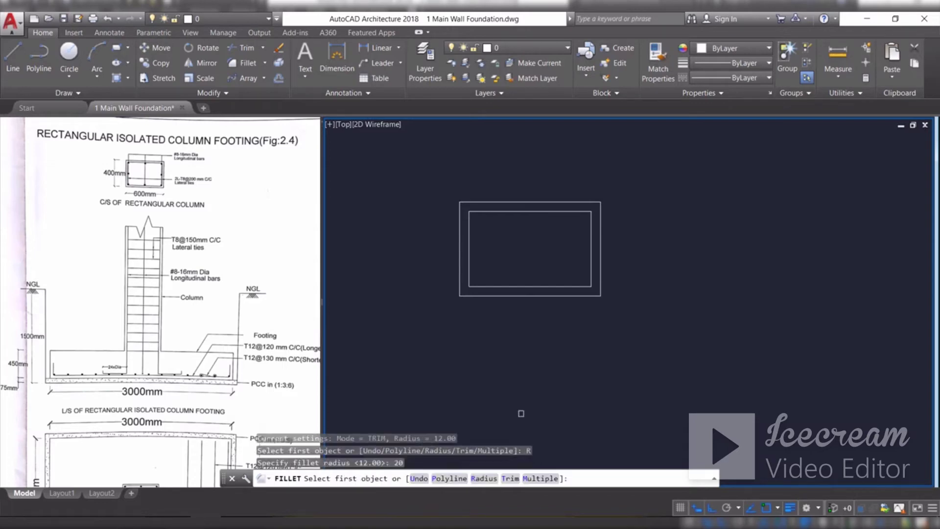
click(449, 479)
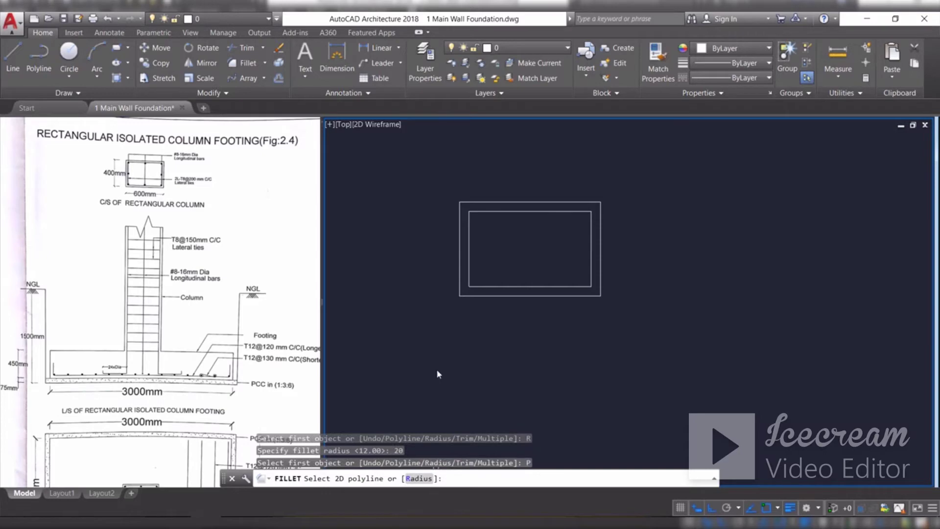
click(520, 285)
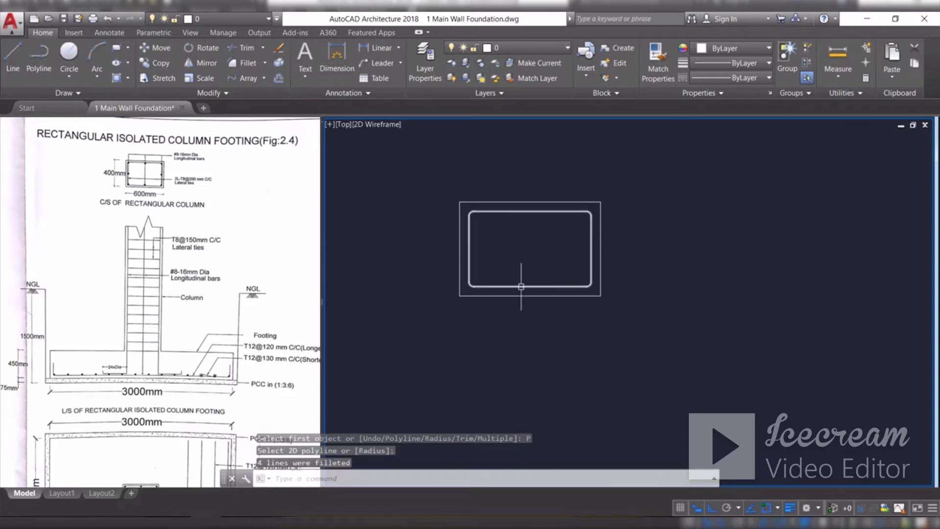
Draw a bar circle of radius 20 mm centred on the inner rectangle's upper-left fillet
click(69, 51)
scroll(470, 213, up, 5)
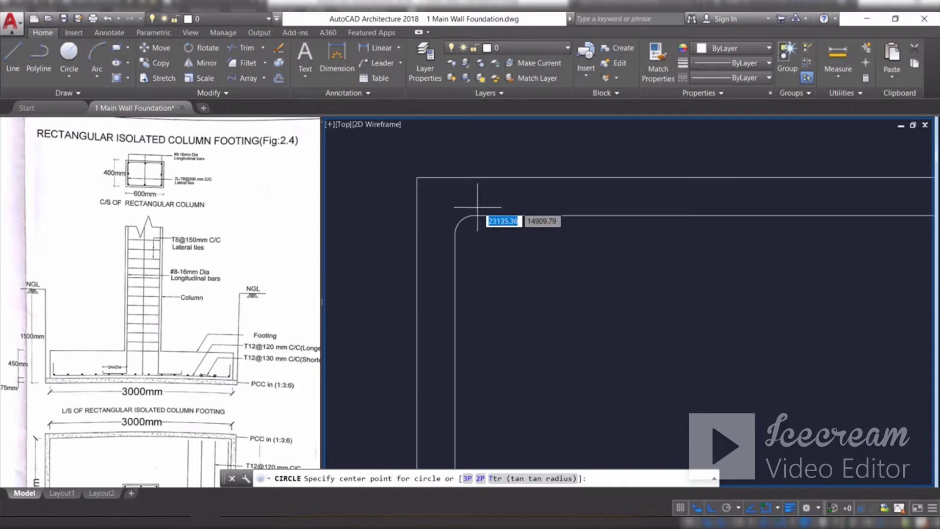
click(475, 235)
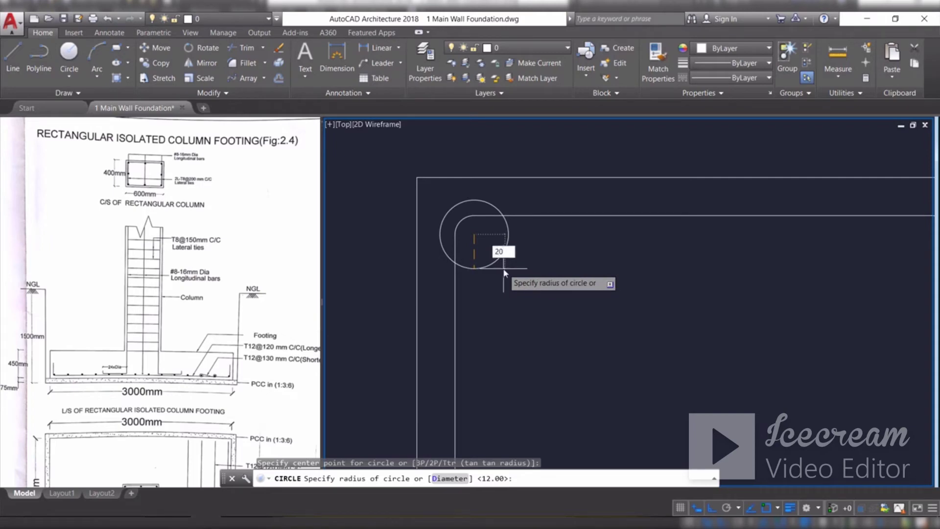
key(Return)
scroll(503, 267, down, 3)
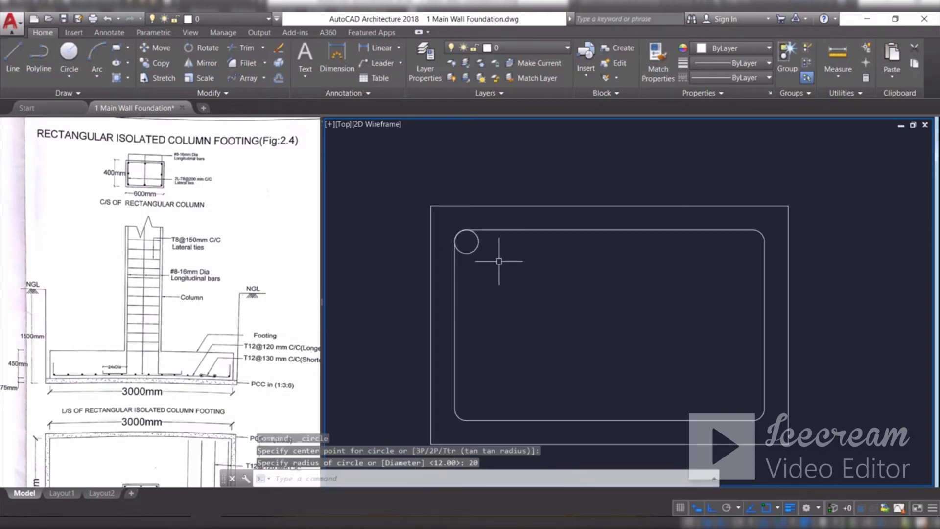
Make a rectangular array of the bar circle with 3 columns spaced 240 mm and 3 rows spaced -140 mm, filling the inner rectangle
click(471, 242)
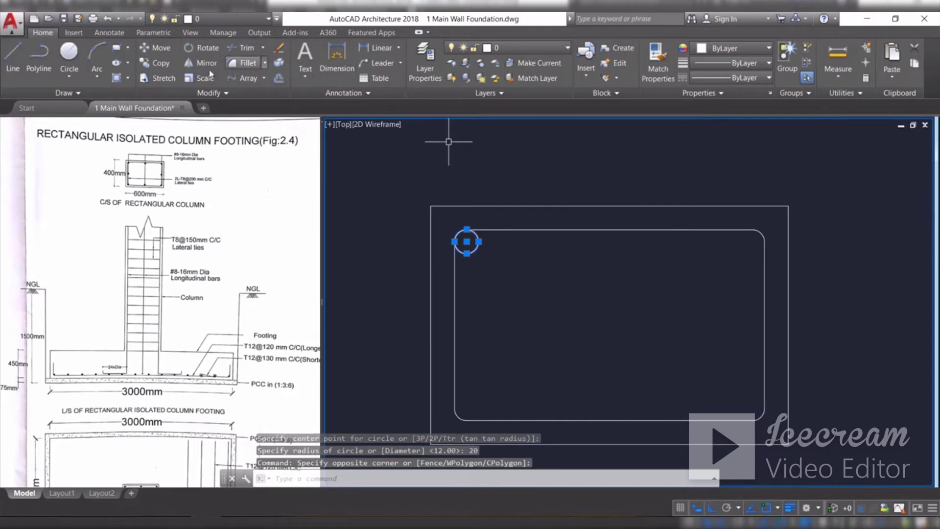
click(264, 78)
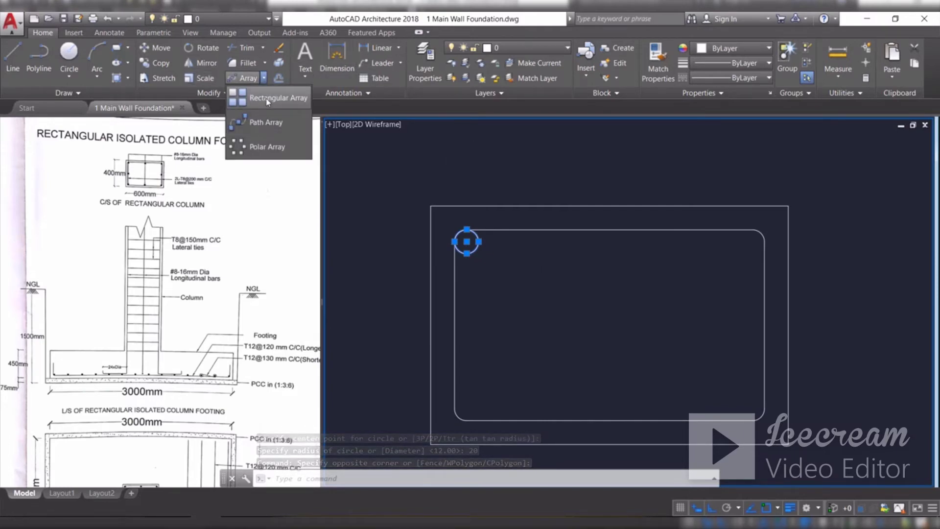
click(267, 99)
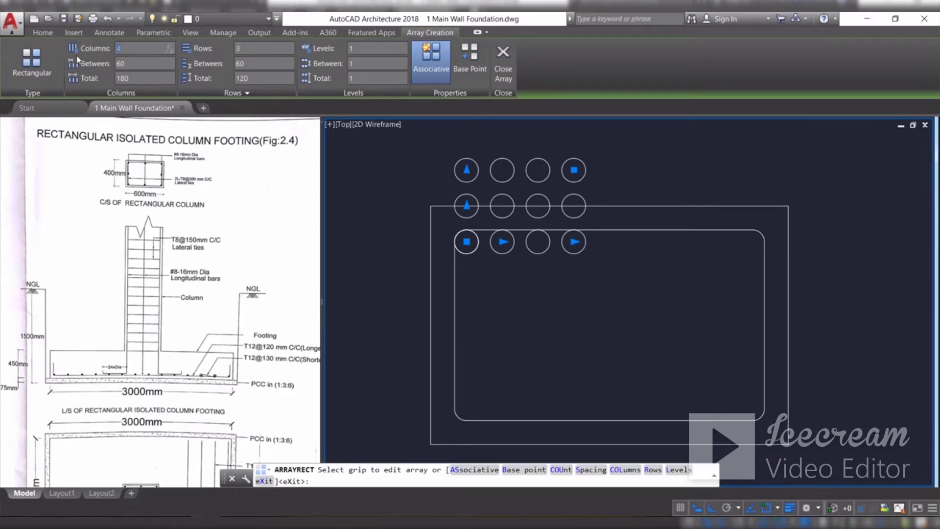
key(Return)
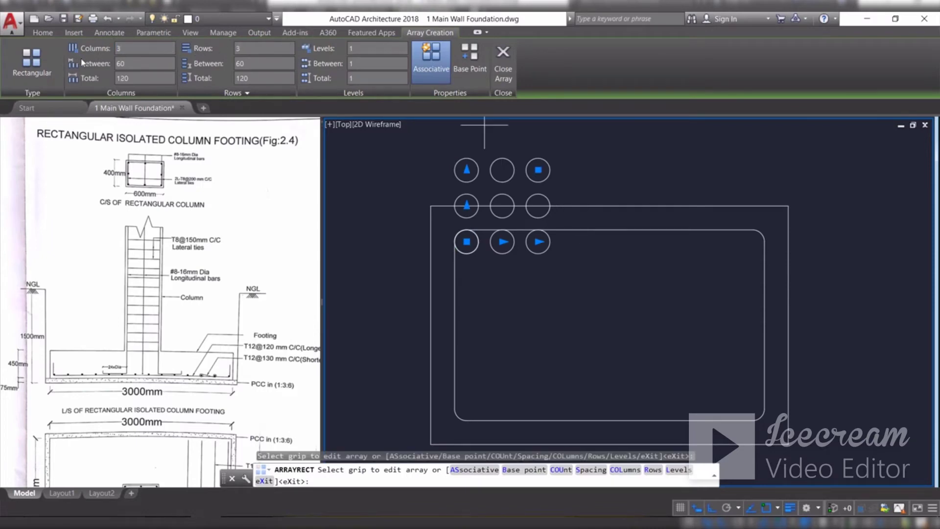
click(502, 242)
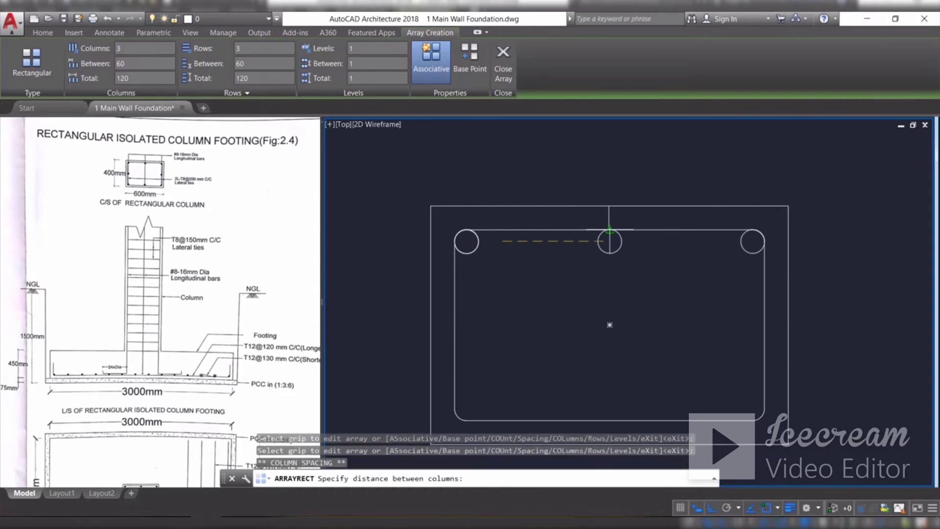
click(609, 240)
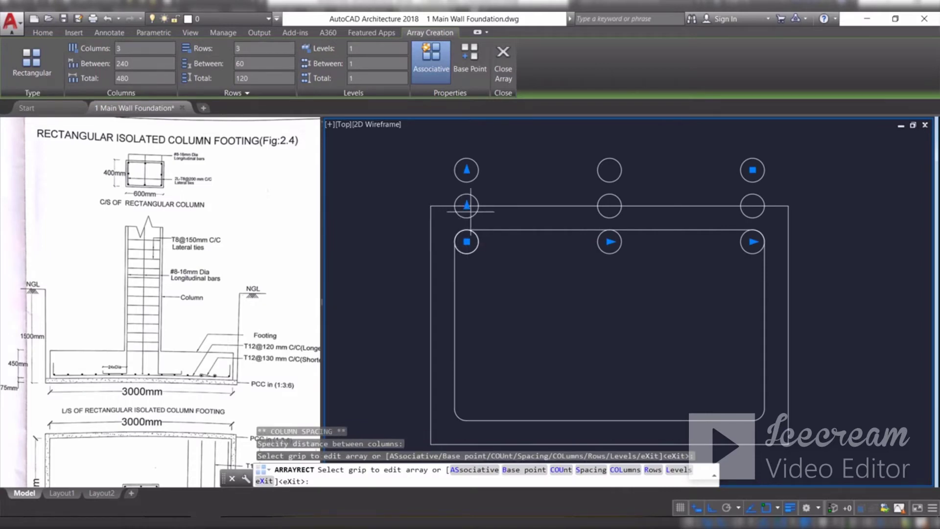
click(466, 205)
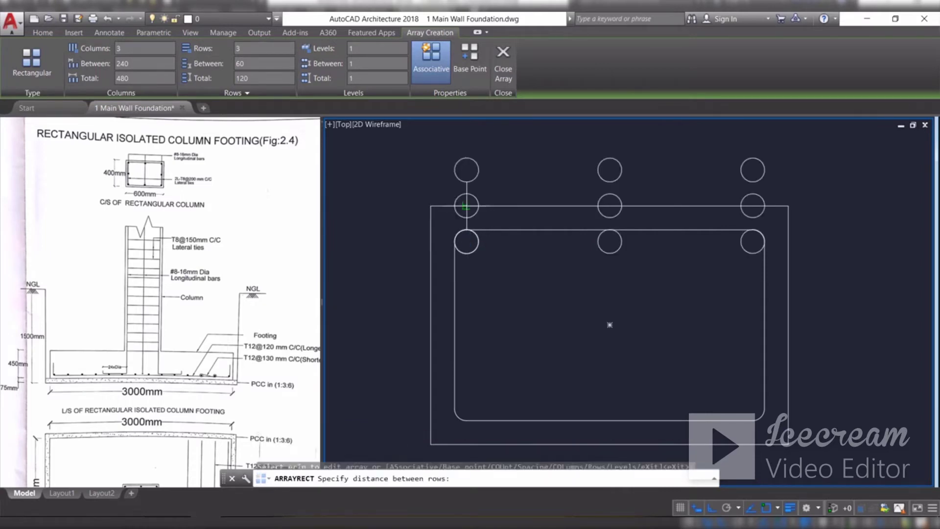
click(454, 324)
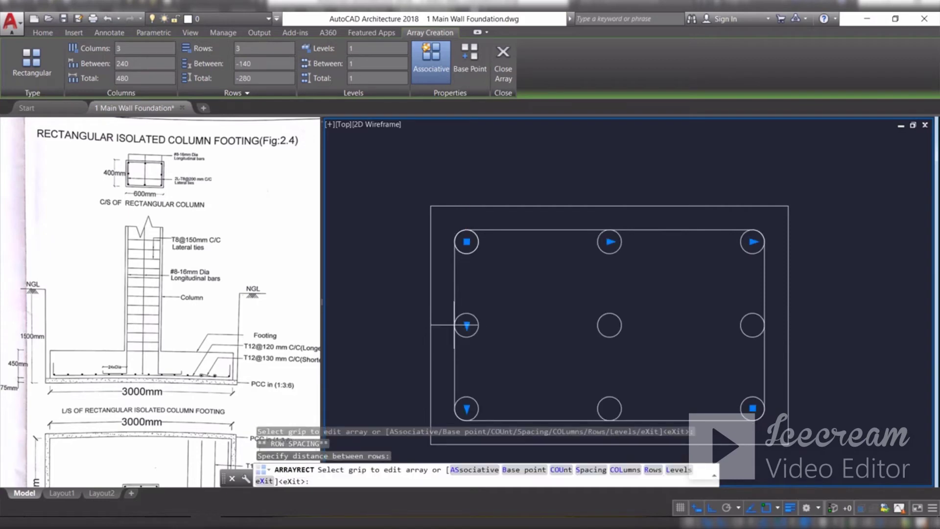
key(Escape)
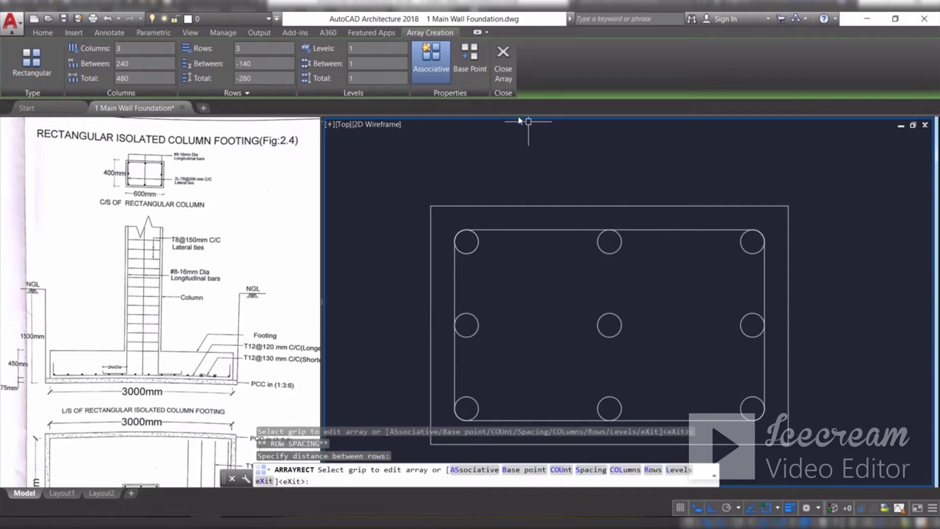
Explode the array of bar circles into separate objects
click(647, 346)
click(572, 303)
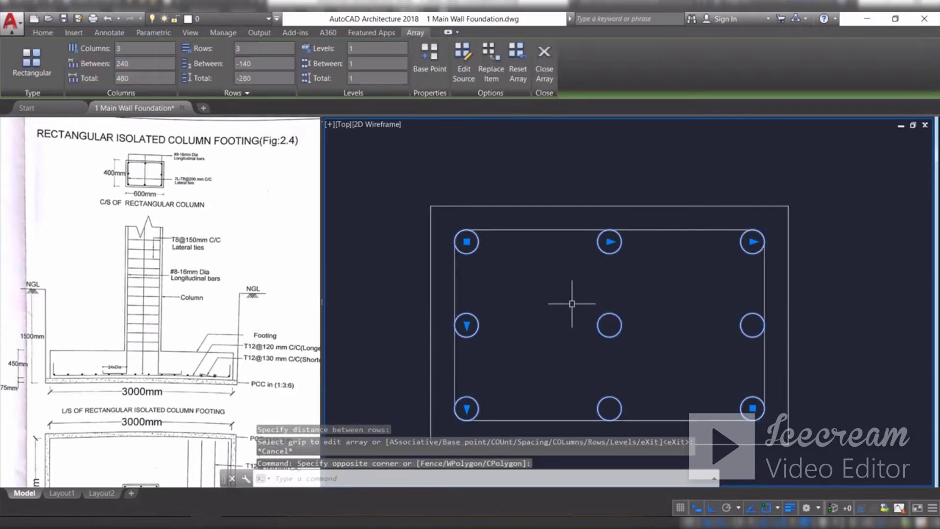
text(x)
key(Return)
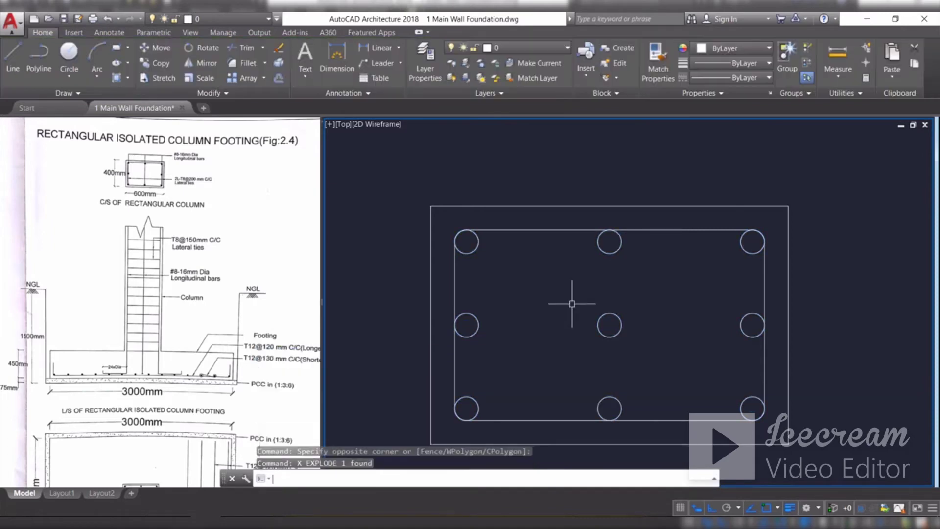
Delete the bar circle in the centre of the column section
click(635, 349)
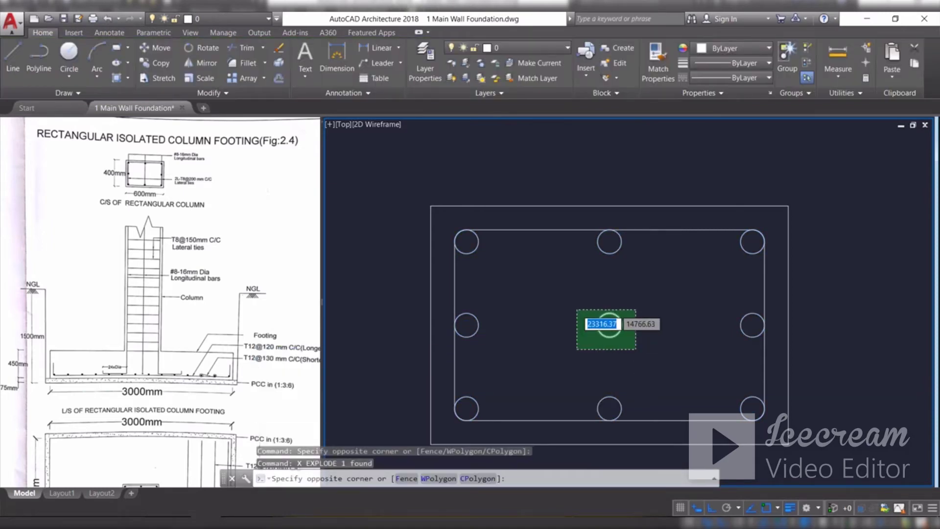
click(577, 310)
key(Delete)
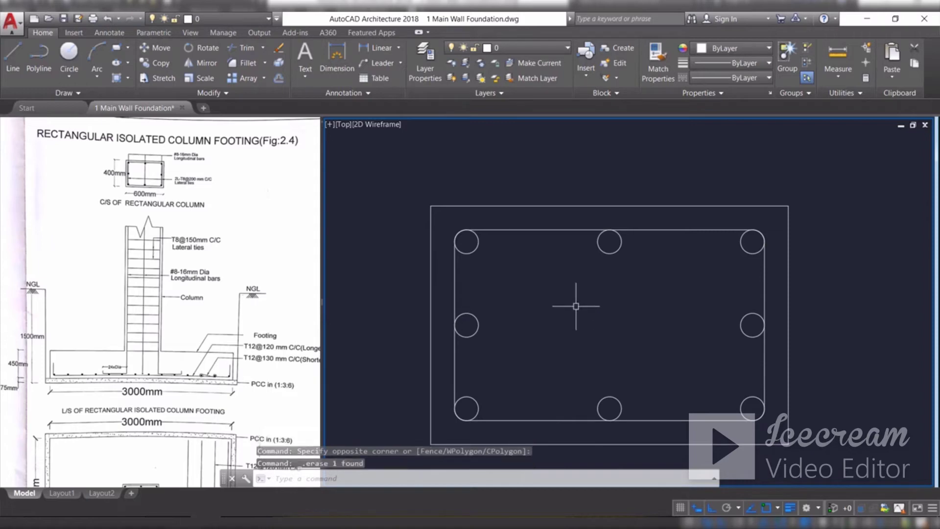
scroll(465, 176, down, 4)
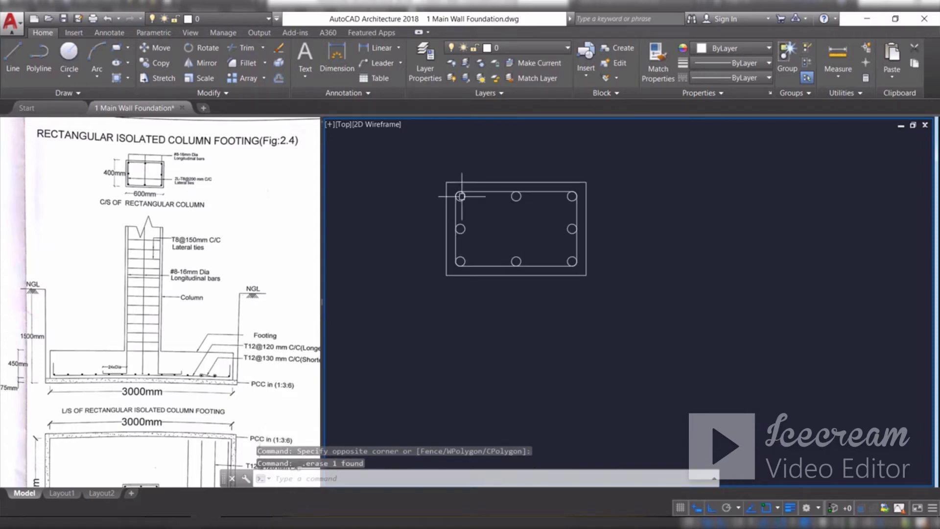
scroll(463, 188, up, 6)
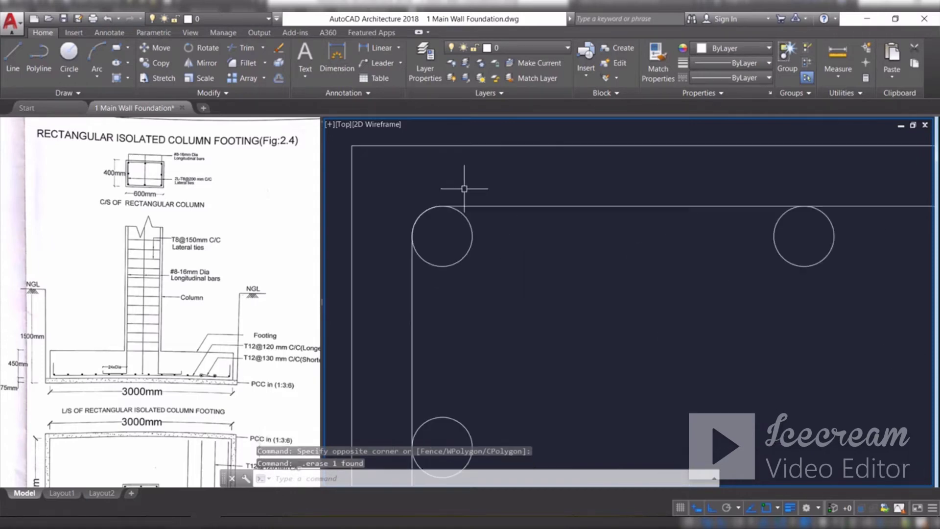
Draw a vertical line through the upper-left bar circle, from its bottom quadrant to its top quadrant
click(13, 56)
click(442, 265)
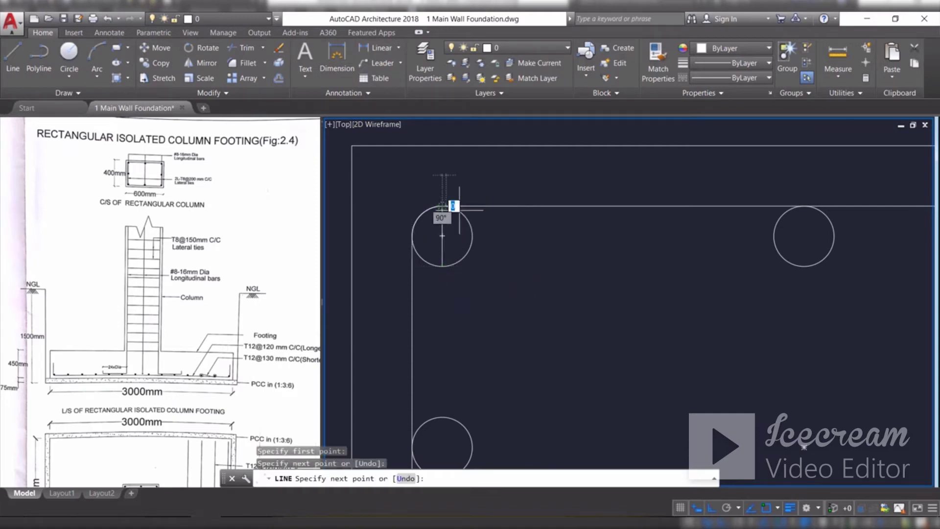
click(442, 206)
key(Return)
Draw two horizontal 50 mm lines running inward from the upper and lower ends of the bar circle's vertical diameter line
click(13, 57)
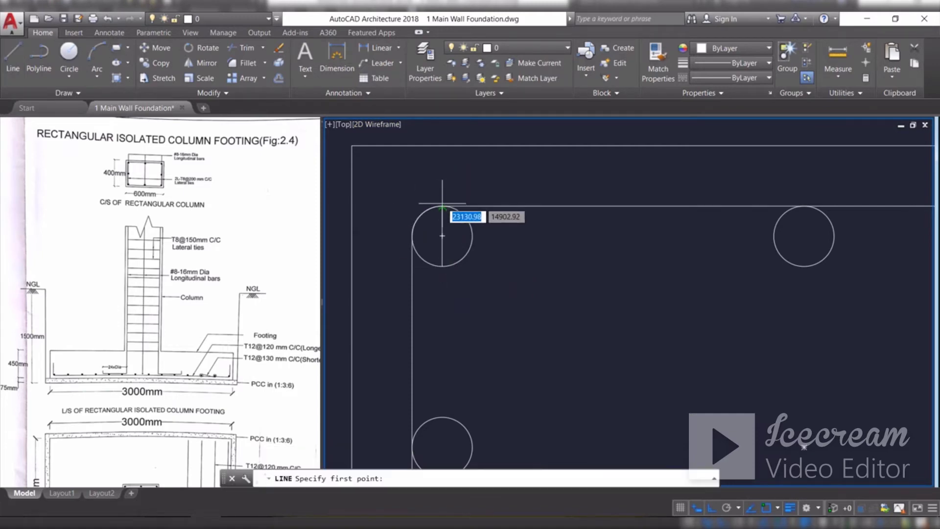
click(442, 206)
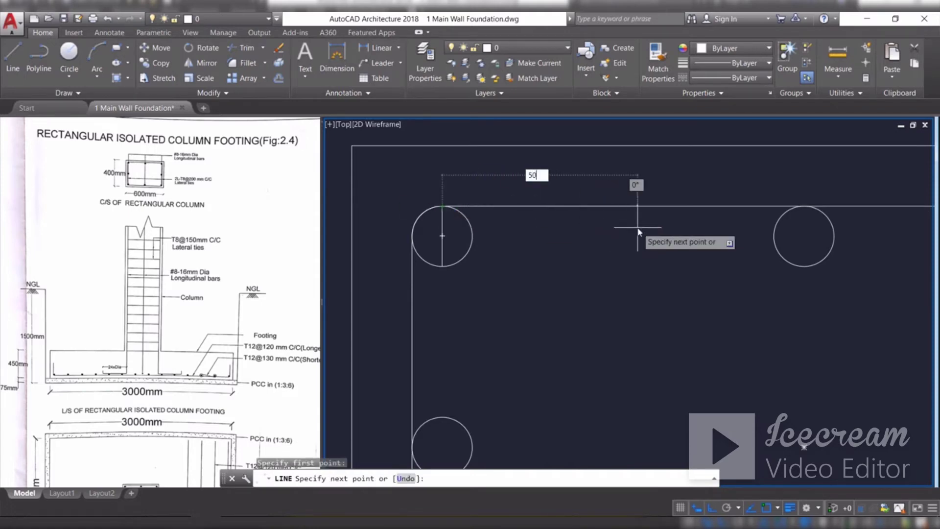
text(50)
key(Return)
key(Return)
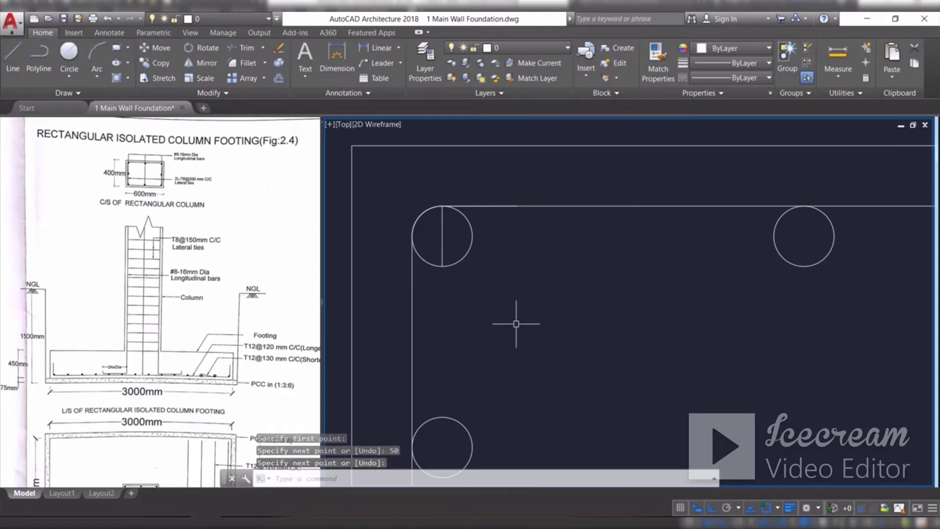
key(Return)
click(442, 266)
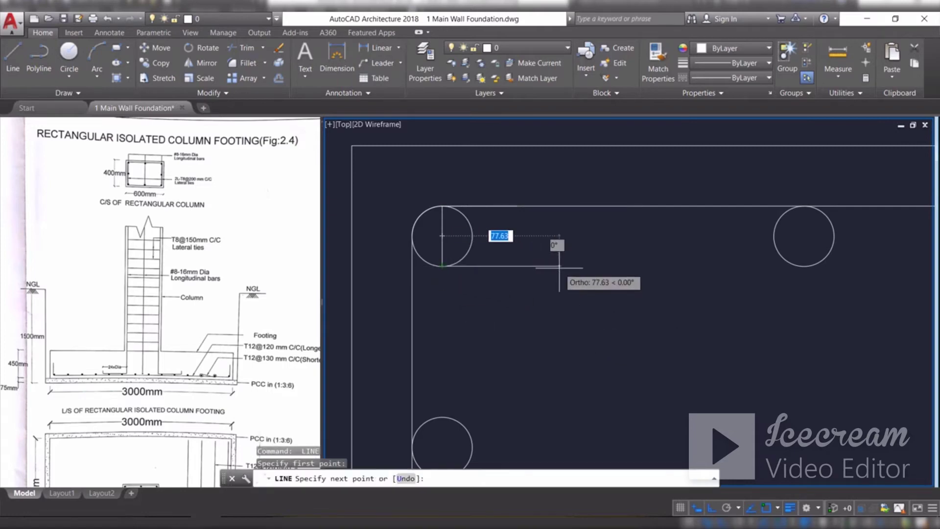
key(Return)
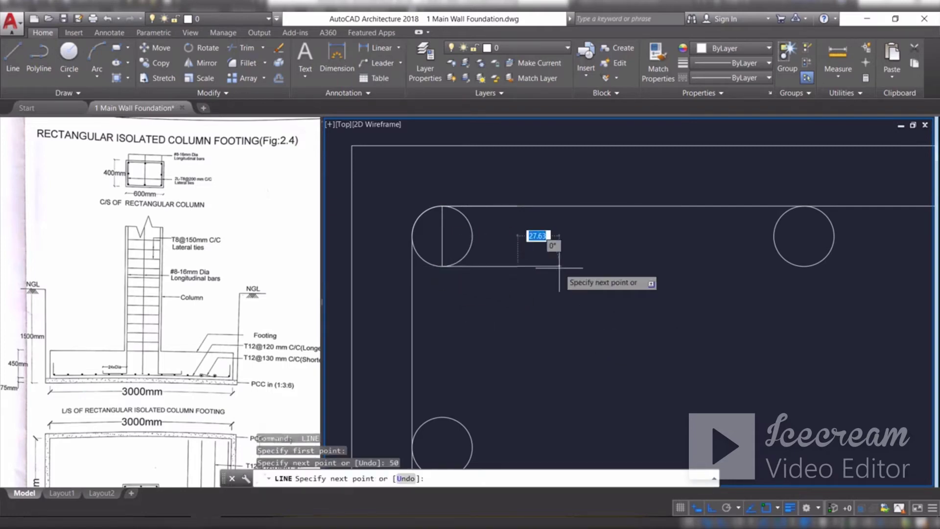
key(Escape)
Rotate the diameter line and the two 50 mm lines by -45° about the centre of the upper-left bar circle
click(426, 183)
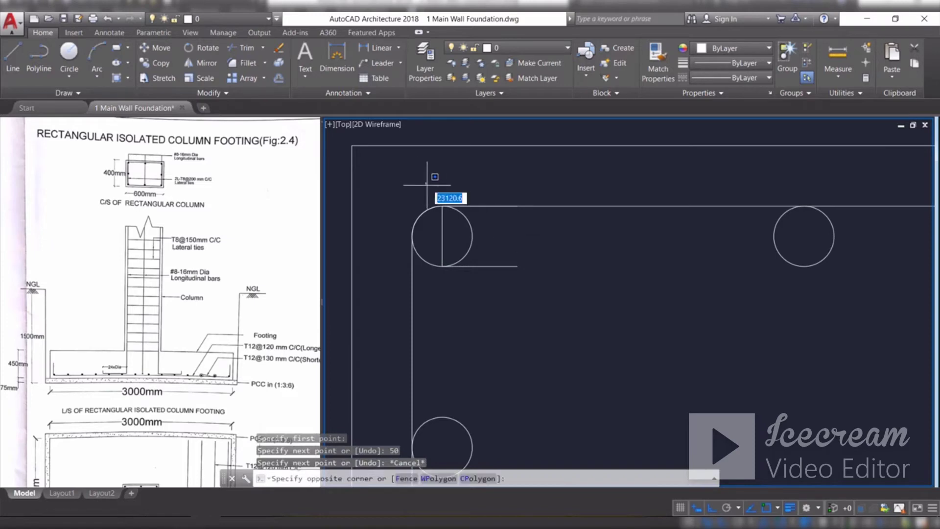
click(555, 314)
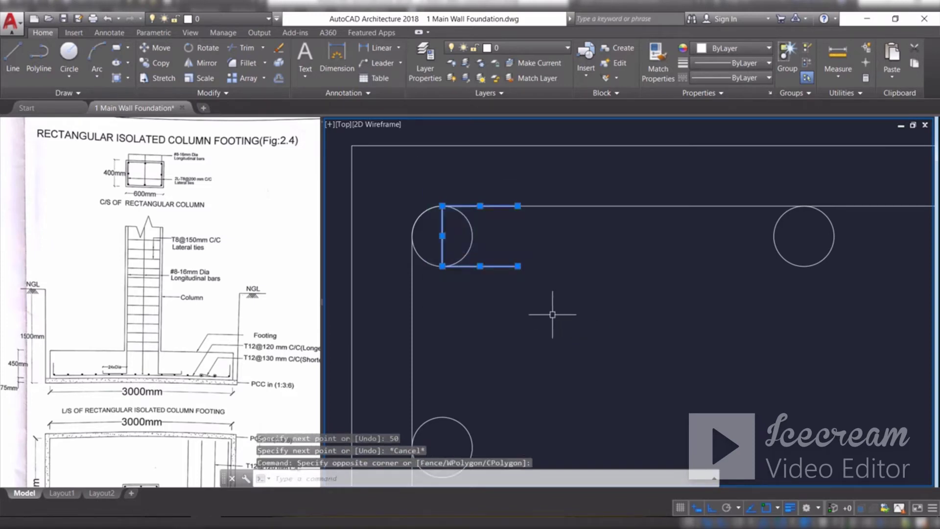
click(202, 48)
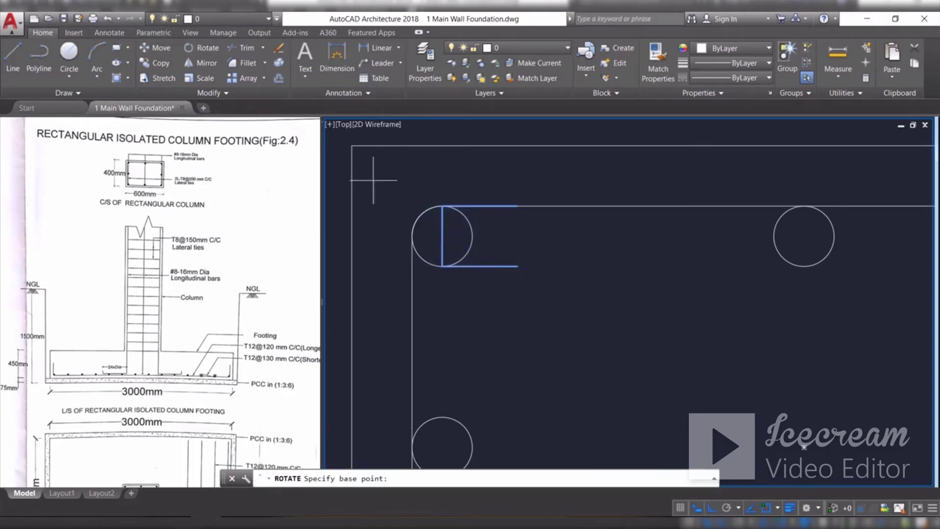
click(442, 237)
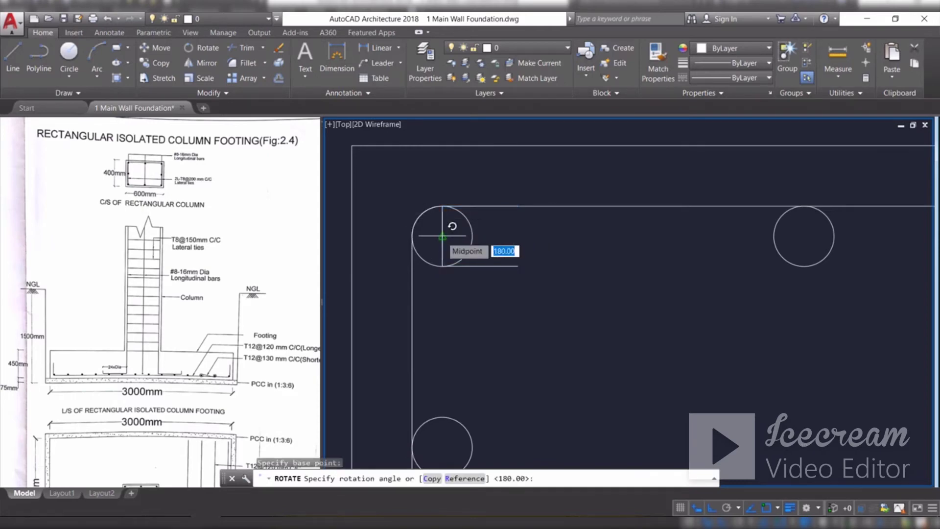
text(-)
key(Return)
Delete the diagonal diameter line inside the upper-left bar circle, keeping the two hook lines
click(446, 246)
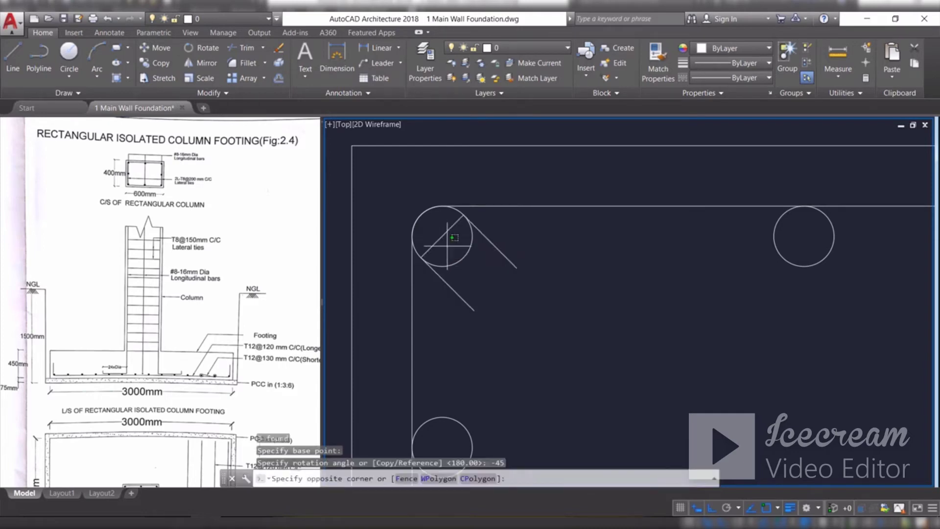
click(421, 226)
key(Delete)
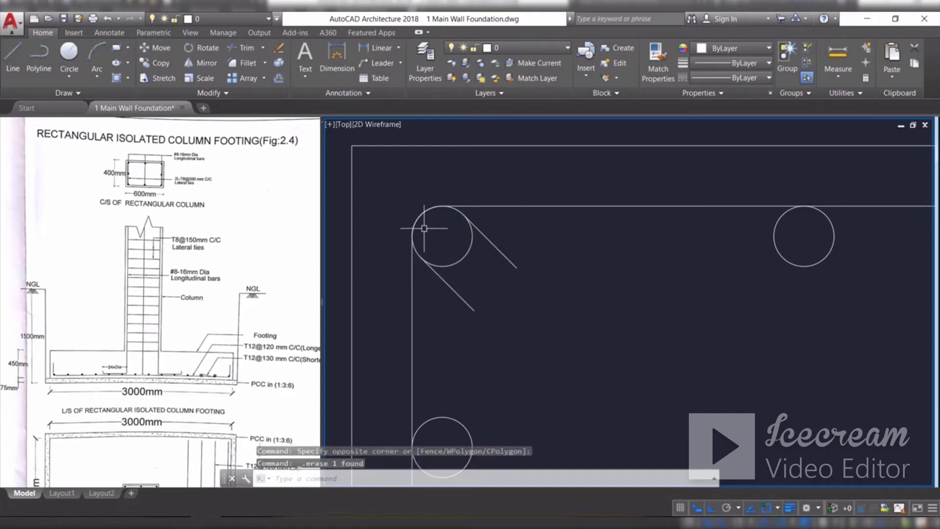
Draw a long vertical centre line straight down from the midpoint of the column section's outer bottom edge
scroll(431, 223, down, 6)
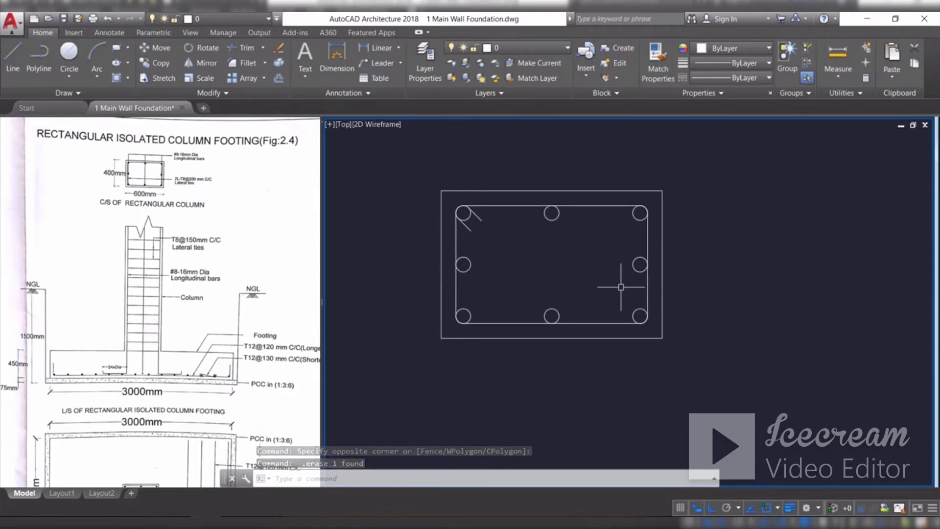
scroll(553, 218, down, 5)
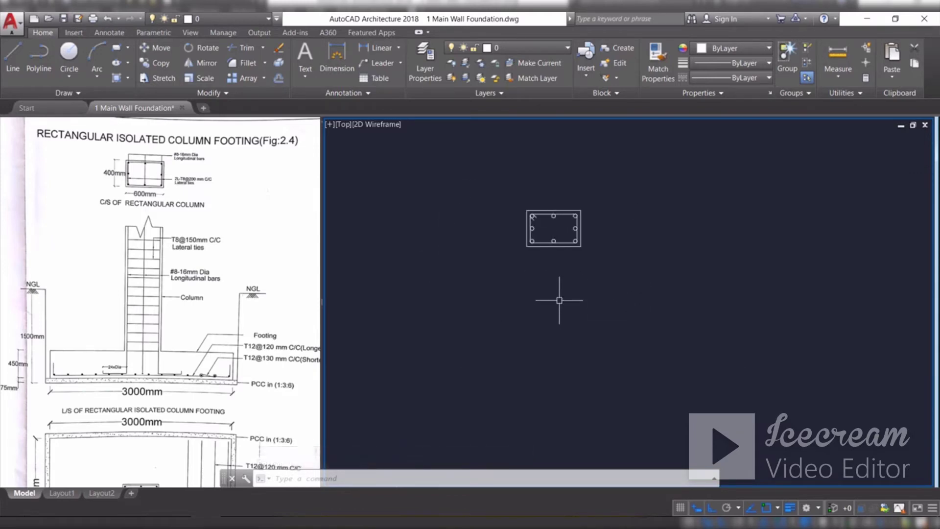
middle_drag(558, 300, 563, 249)
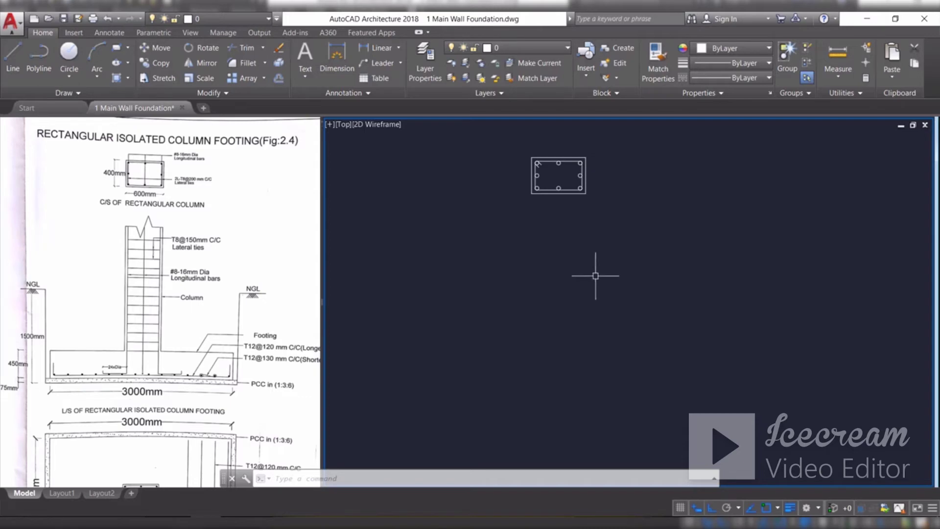
click(13, 59)
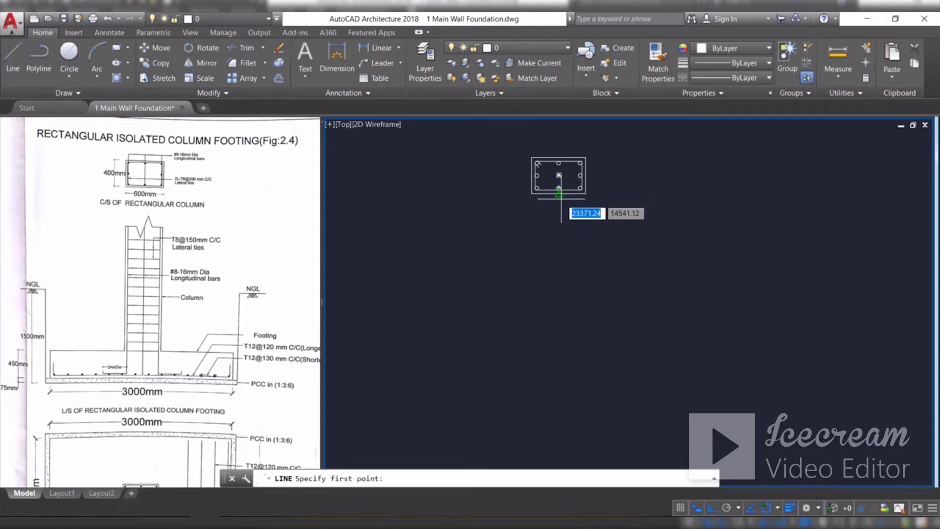
click(559, 193)
scroll(564, 257, down, 4)
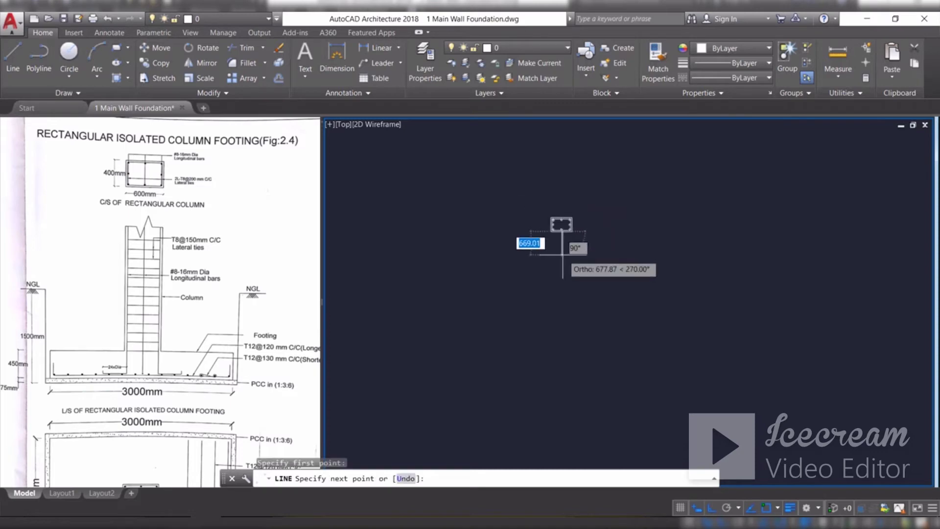
middle_drag(552, 319, 544, 246)
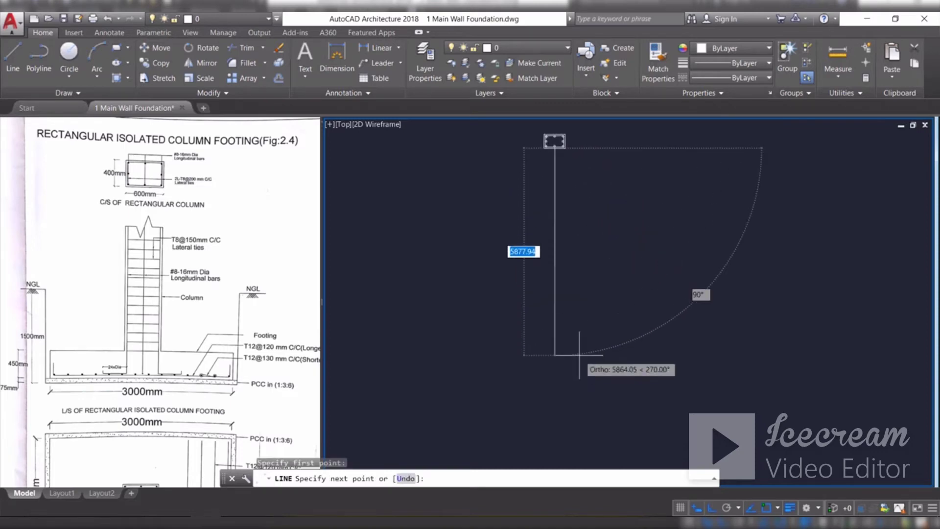
click(566, 323)
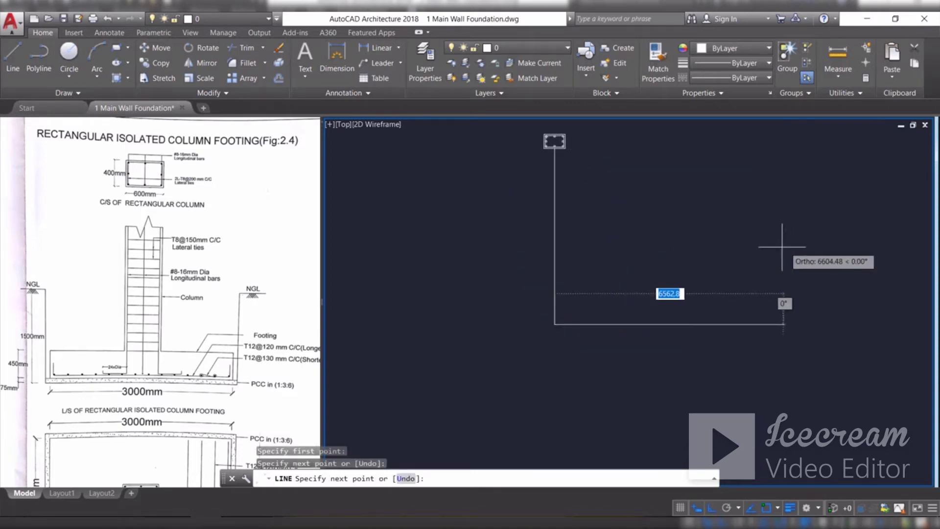
key(Escape)
Draw a 3200 x 75 mm rectangle for the PCC layer in the empty area beside the vertical centre line
scroll(609, 273, up, 2)
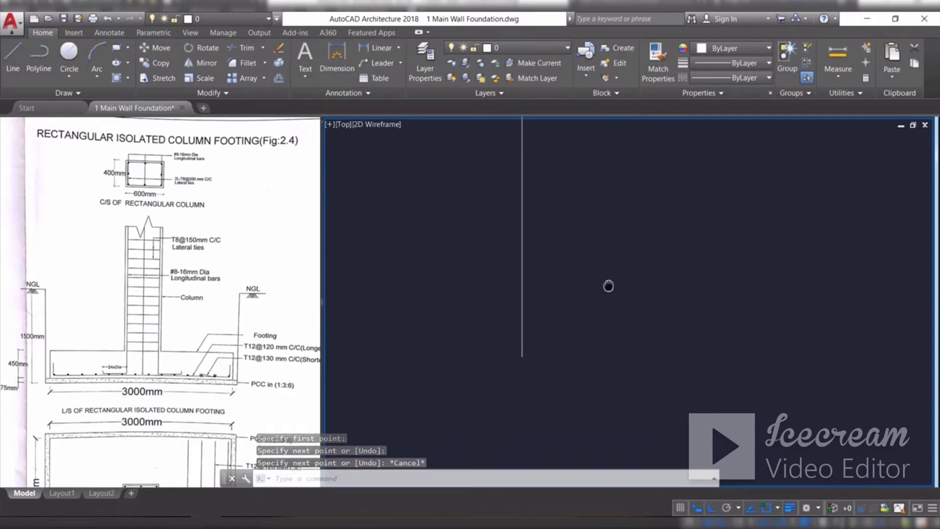
middle_drag(608, 285, 620, 336)
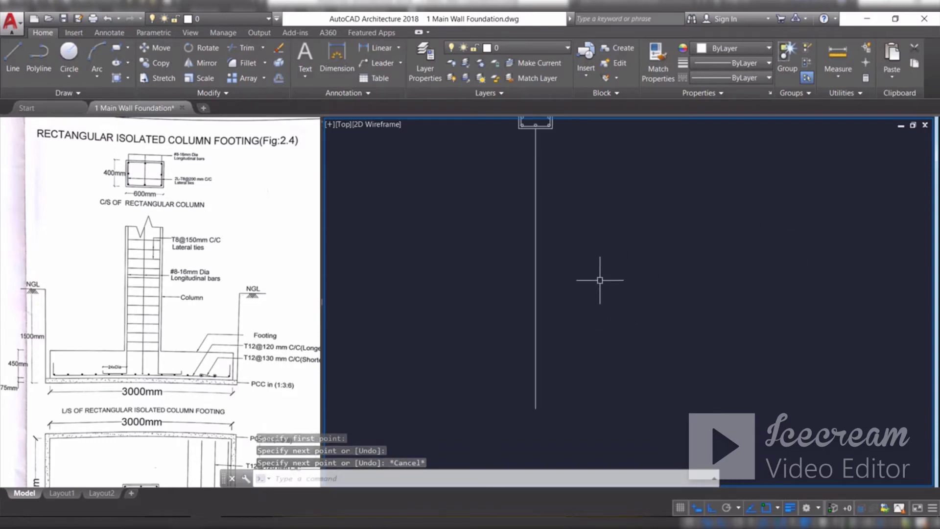
middle_drag(599, 280, 603, 298)
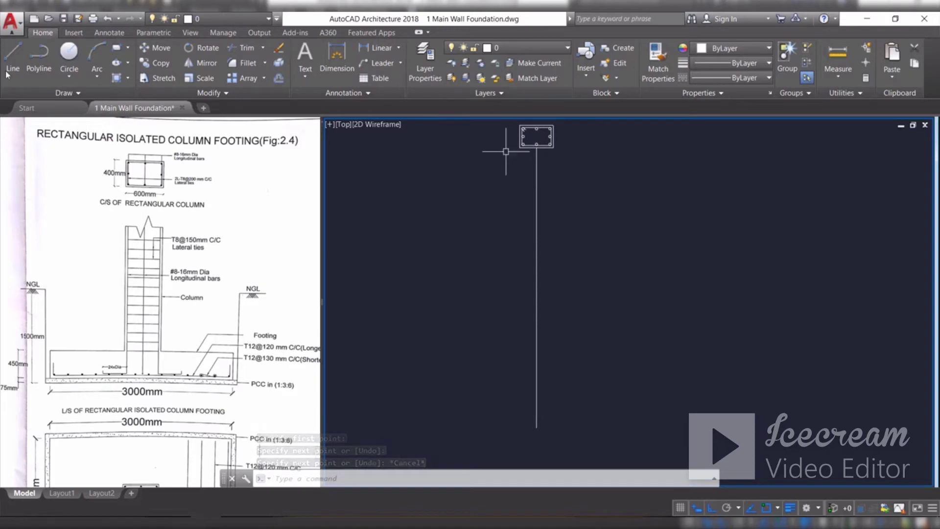
click(116, 47)
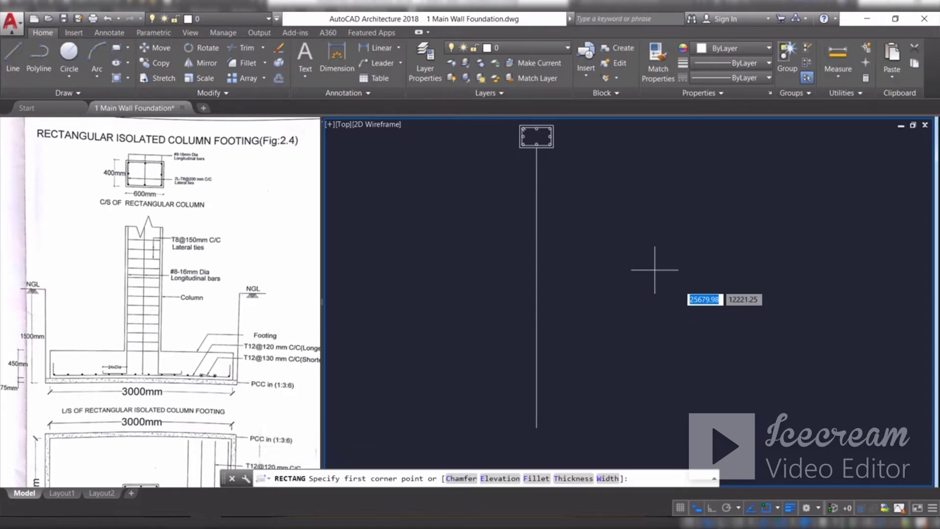
click(634, 258)
text(d)
key(Return)
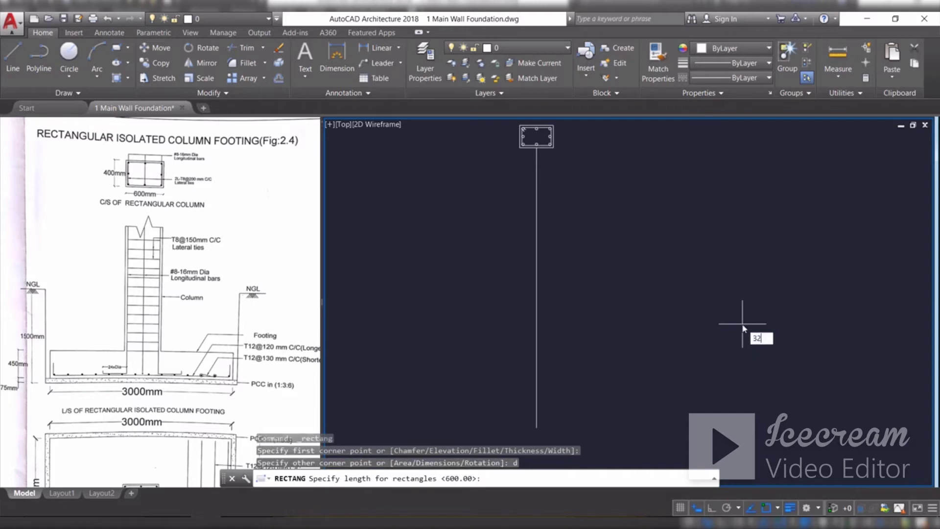
text(3200)
key(Return)
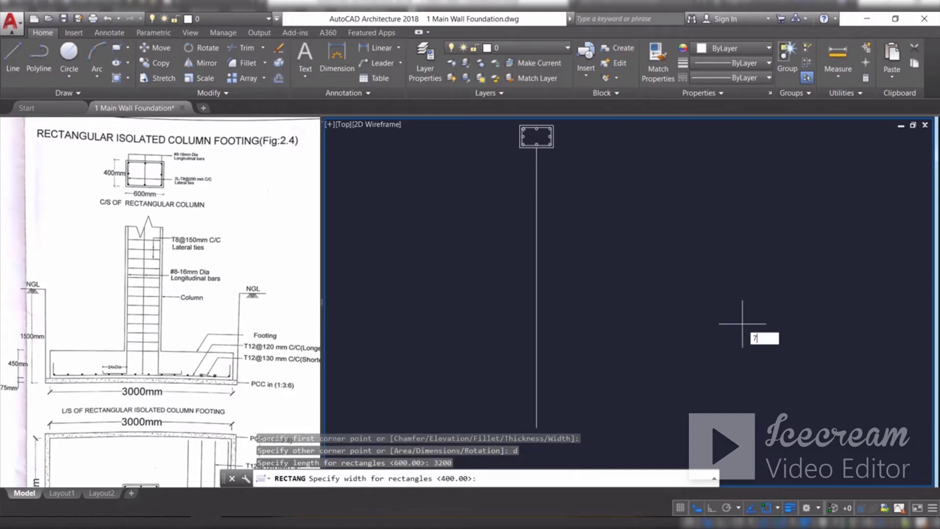
key(Return)
click(742, 323)
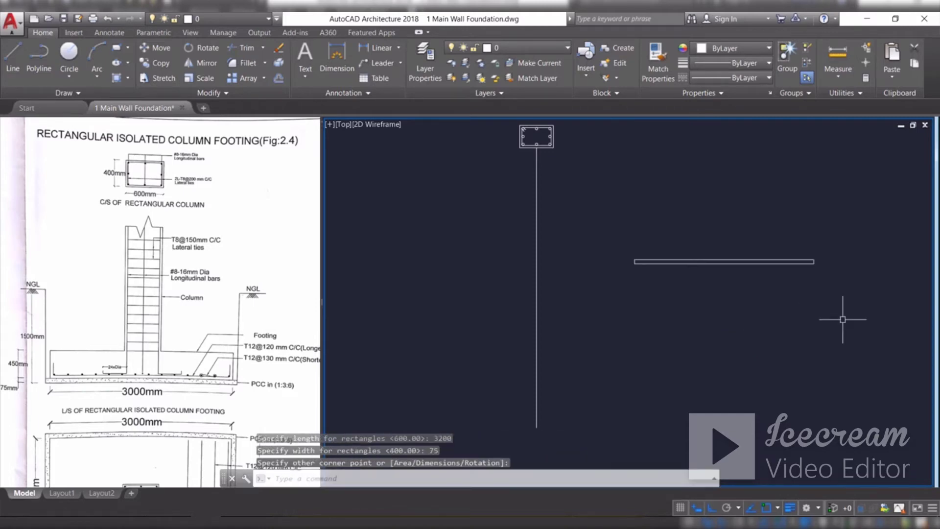
Turn Ortho off and move the PCC rectangle by its bottom-edge midpoint onto the lower end of the vertical centre line
click(864, 332)
click(751, 211)
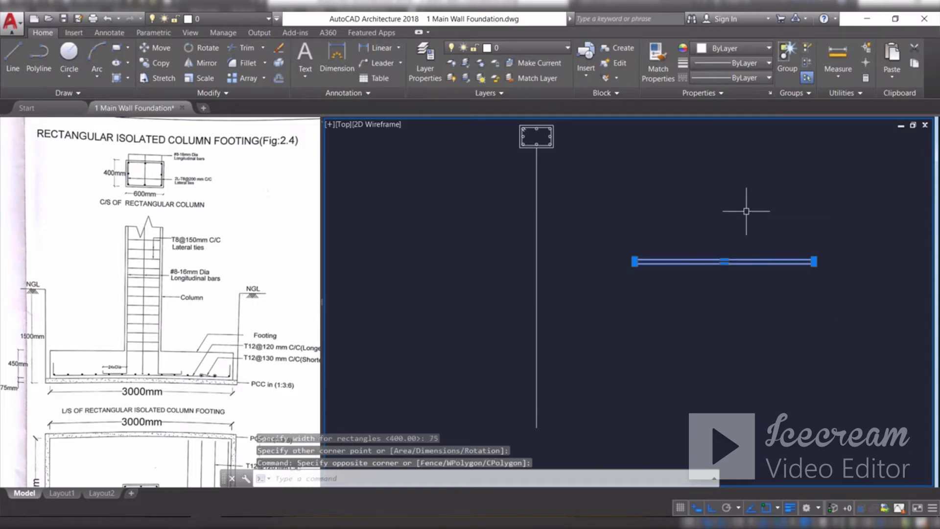
text(m)
key(Return)
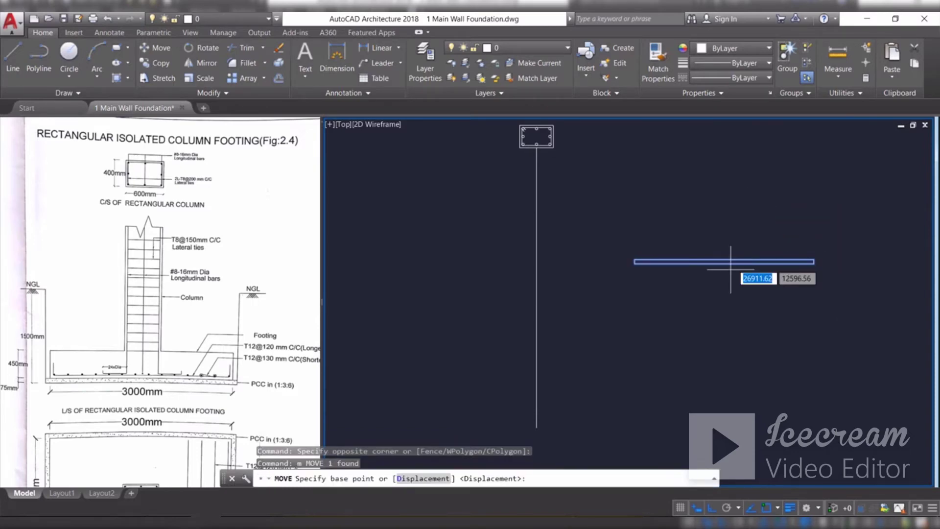
scroll(716, 268, up, 5)
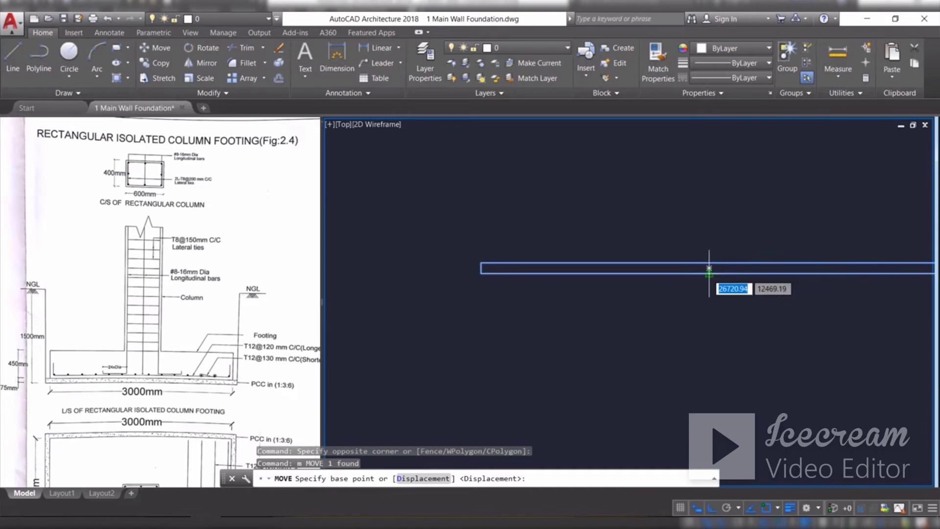
click(708, 268)
key(F8)
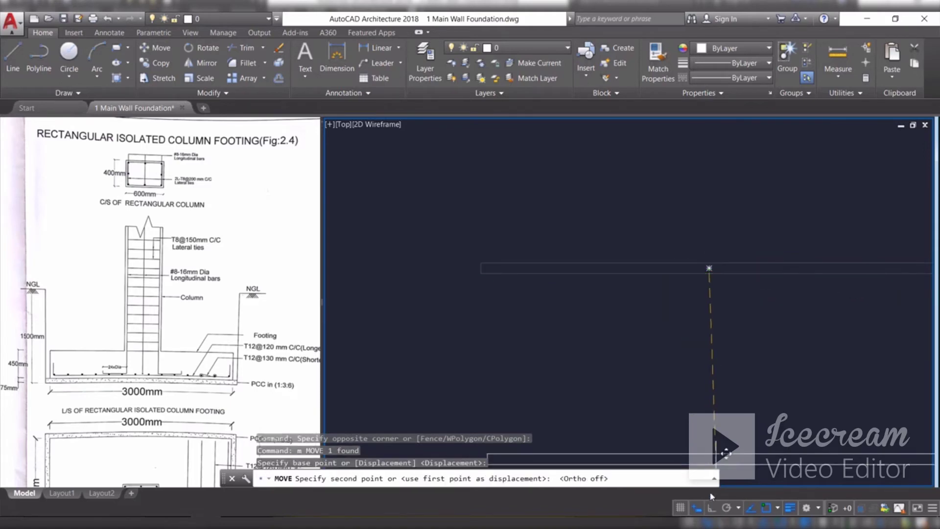
scroll(677, 319, down, 8)
scroll(616, 364, up, 4)
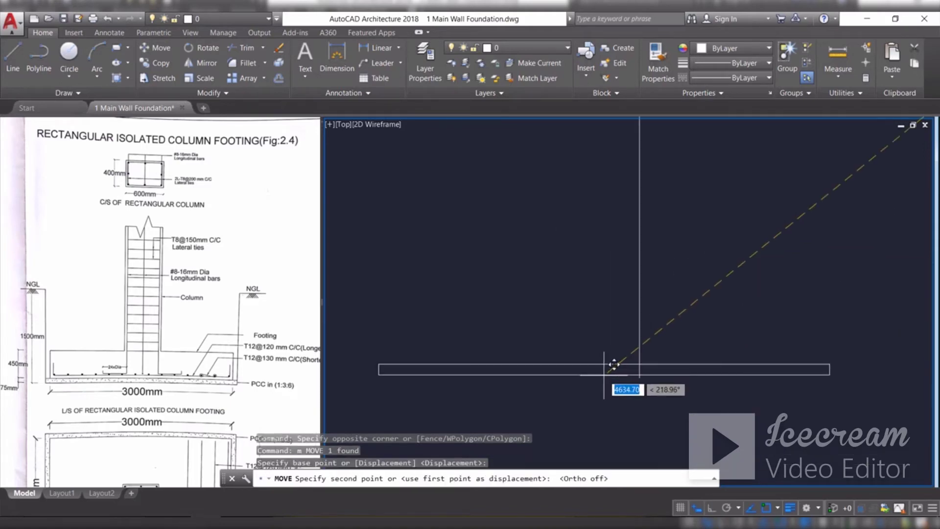
click(632, 372)
key(Escape)
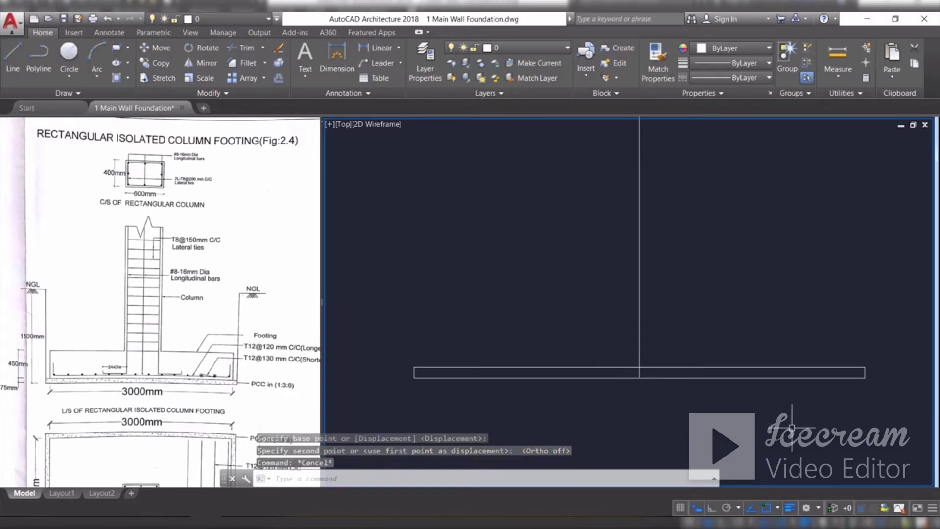
Explode the PCC rectangle into separate lines
click(803, 416)
click(758, 352)
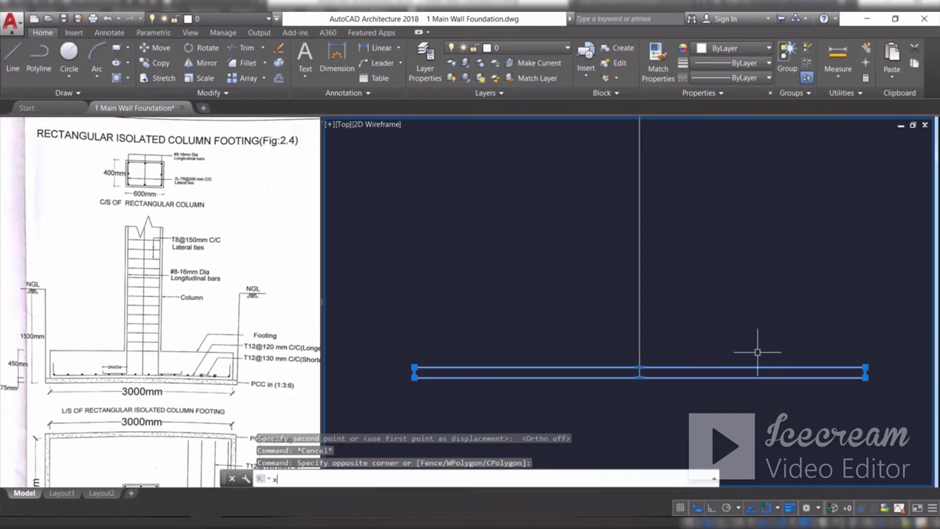
key(Escape)
Trim the PCC layer's top and bottom lines on the right side of the vertical centre line
click(246, 47)
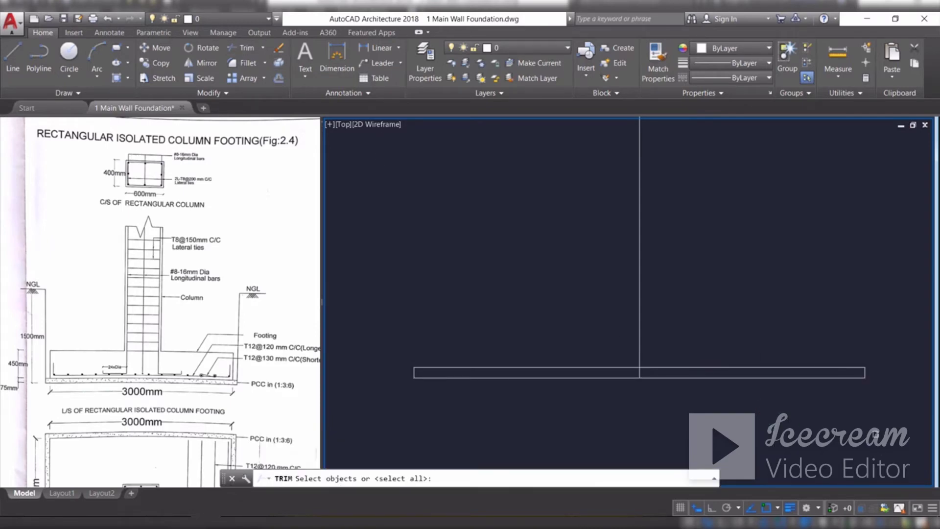
key(Return)
click(919, 438)
click(640, 283)
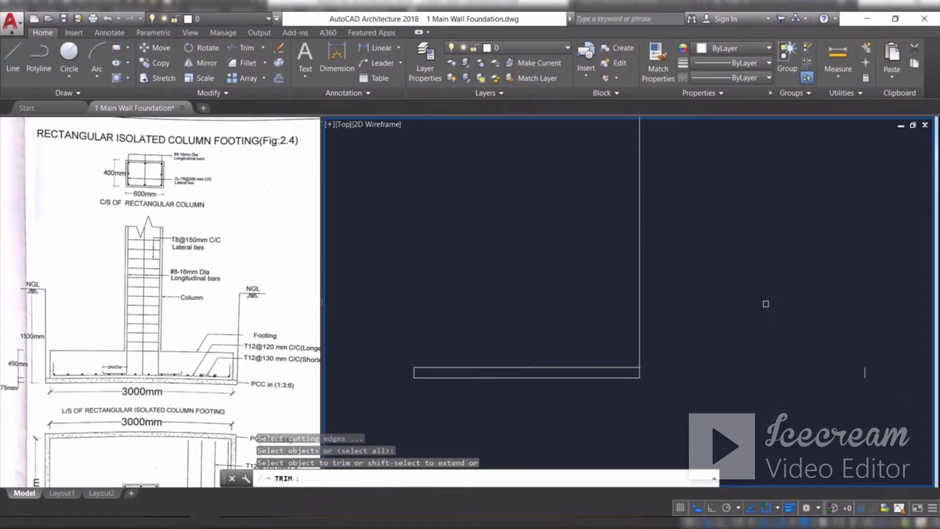
key(Escape)
Erase the leftover short right edge of the PCC layer
click(827, 345)
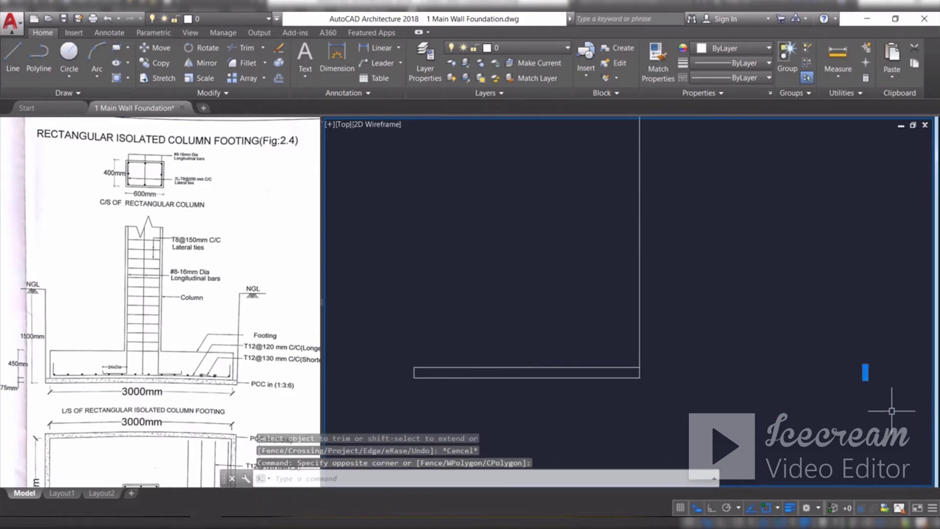
click(892, 411)
key(Delete)
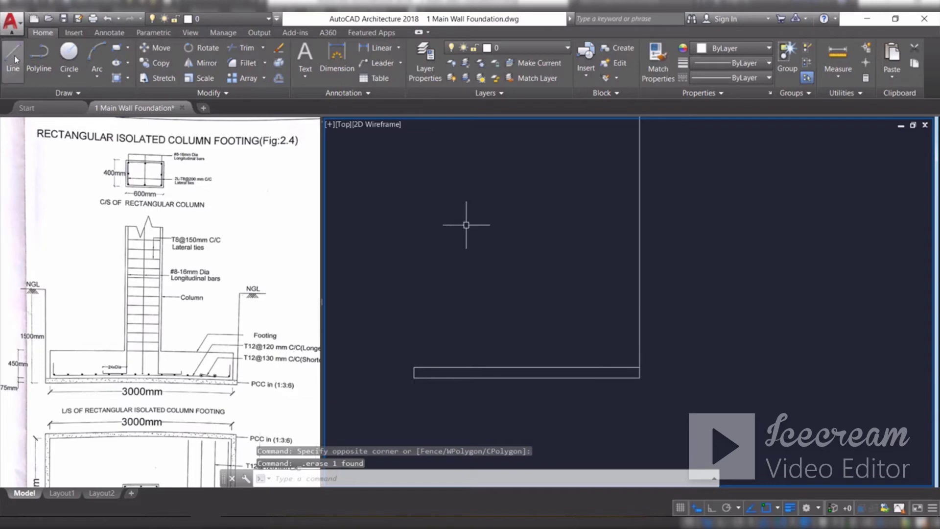
With Ortho on, draw a line from the PCC layer's bottom-left corner 1500 mm up and 400 mm left for the excavation side and ground level
text(l)
key(Return)
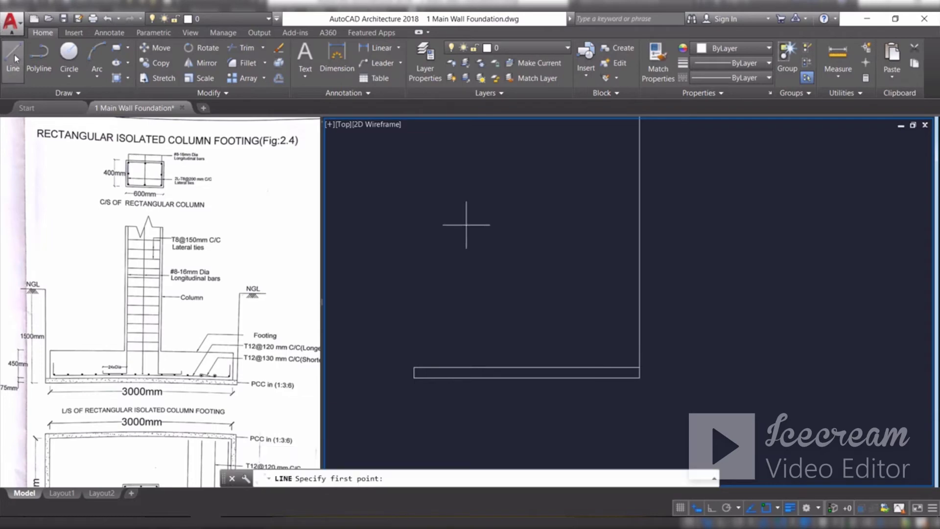
click(414, 377)
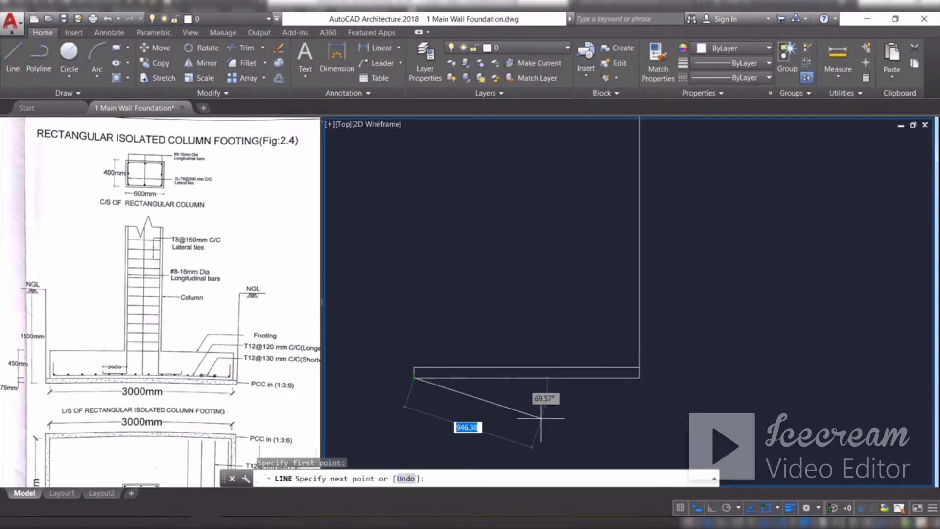
click(711, 507)
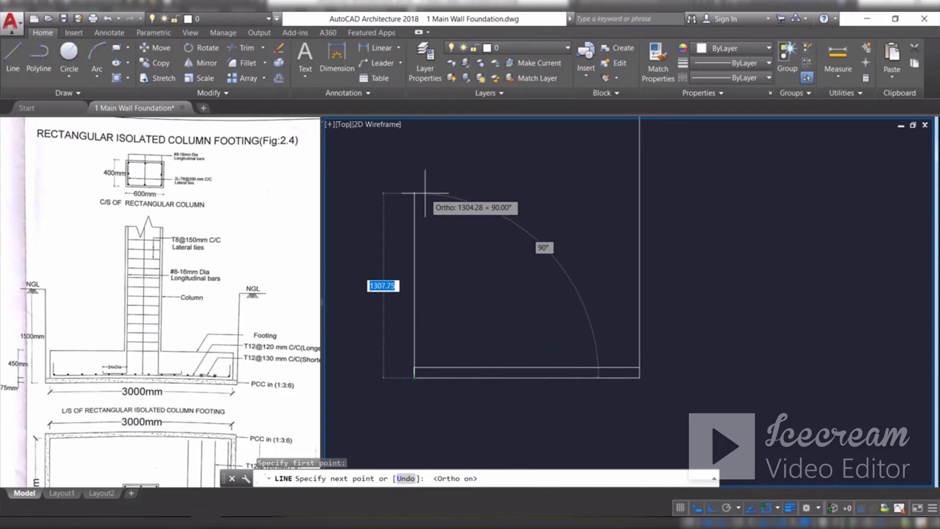
text(1)
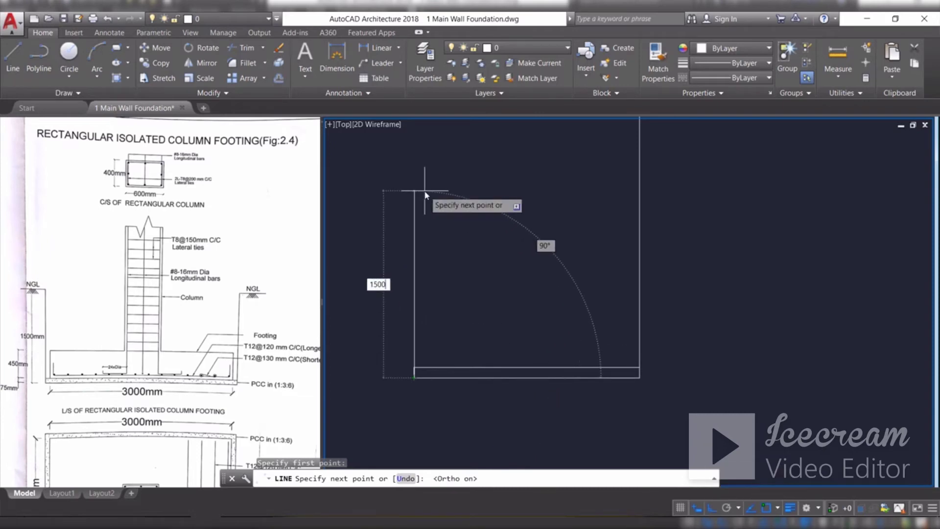
text(500)
key(Return)
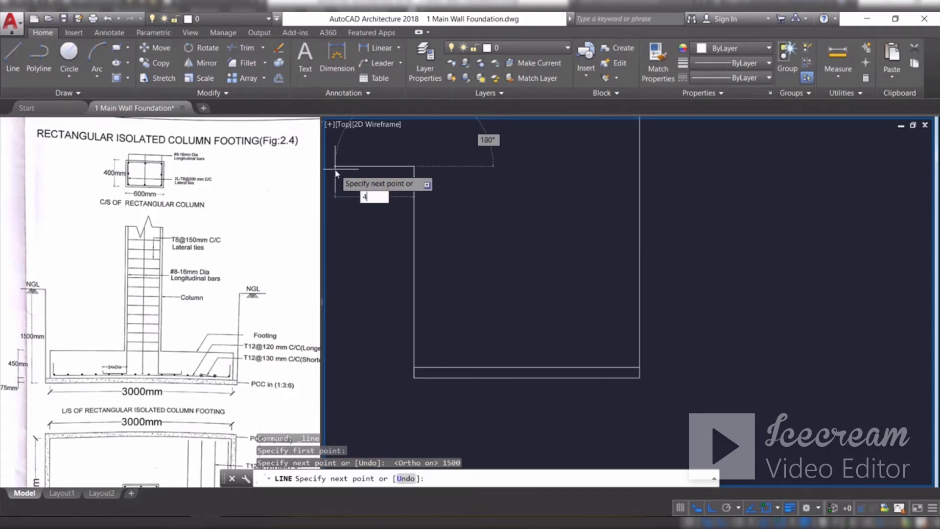
text(400)
key(Return)
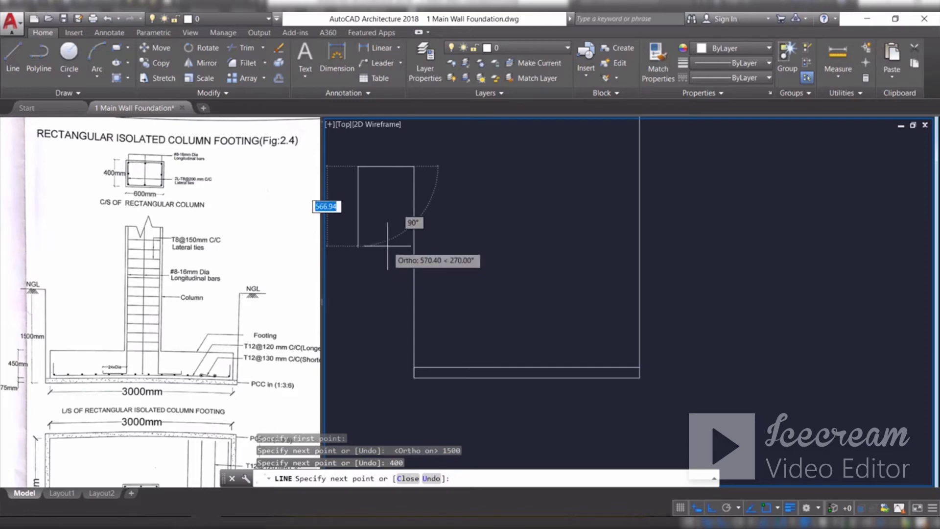
key(Escape)
With Ortho off, draw a short slanted line down and left from a point near the ground line's left end
click(12, 55)
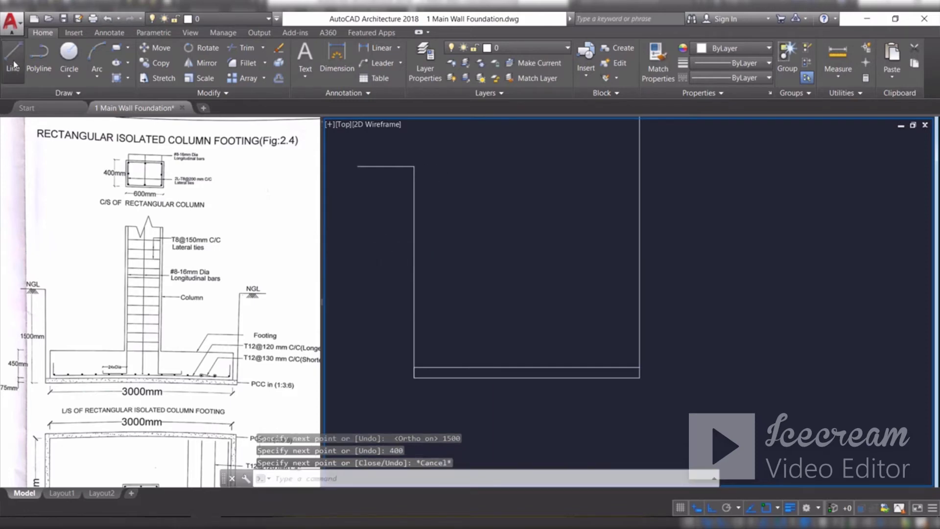
click(712, 508)
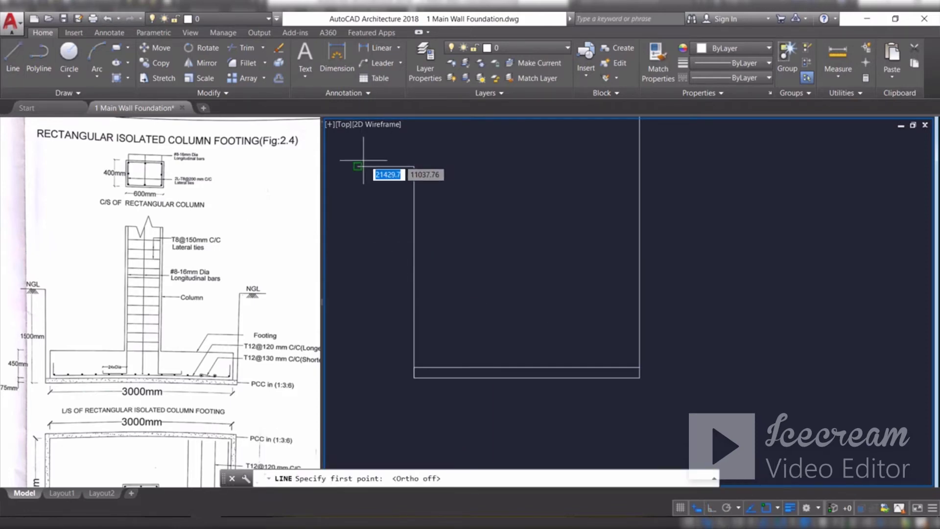
scroll(374, 159, up, 5)
click(388, 183)
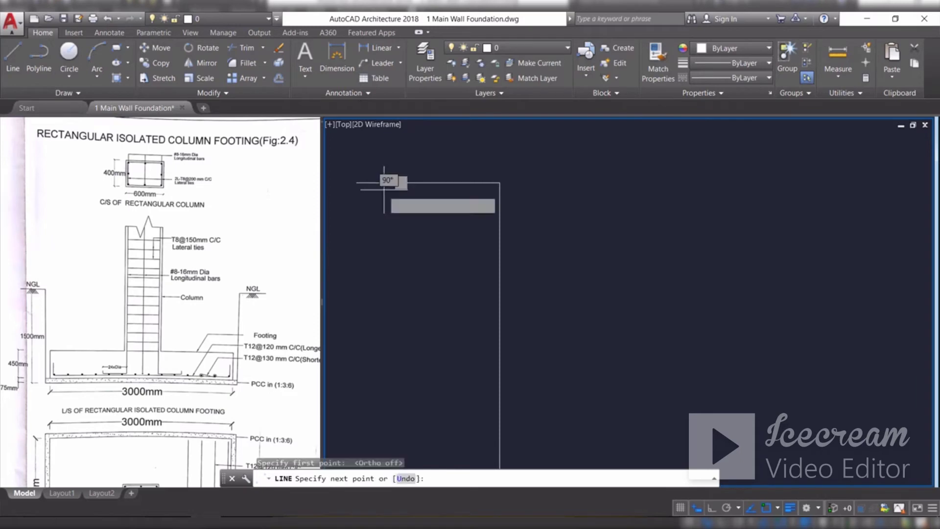
click(363, 221)
key(Escape)
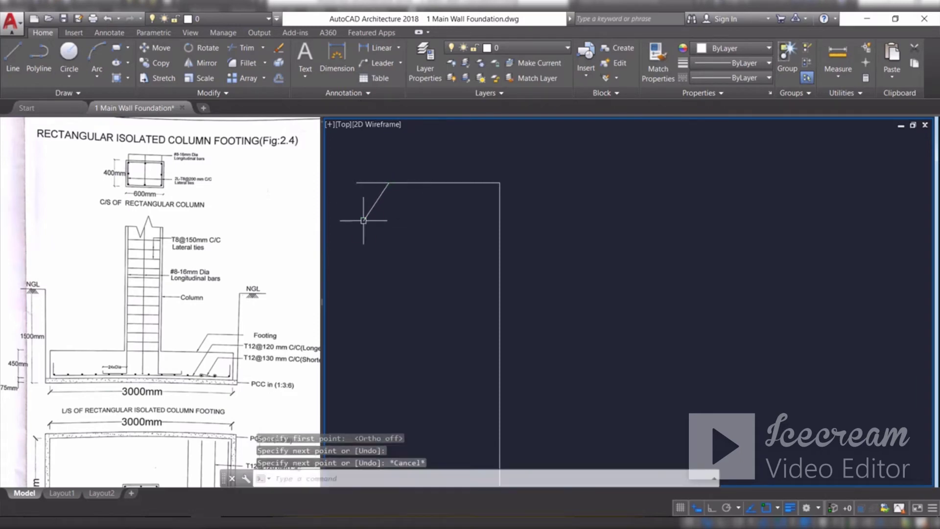
With Ortho on, copy the slanted line four times to the right along the ground line at roughly even spacing
click(396, 208)
click(365, 217)
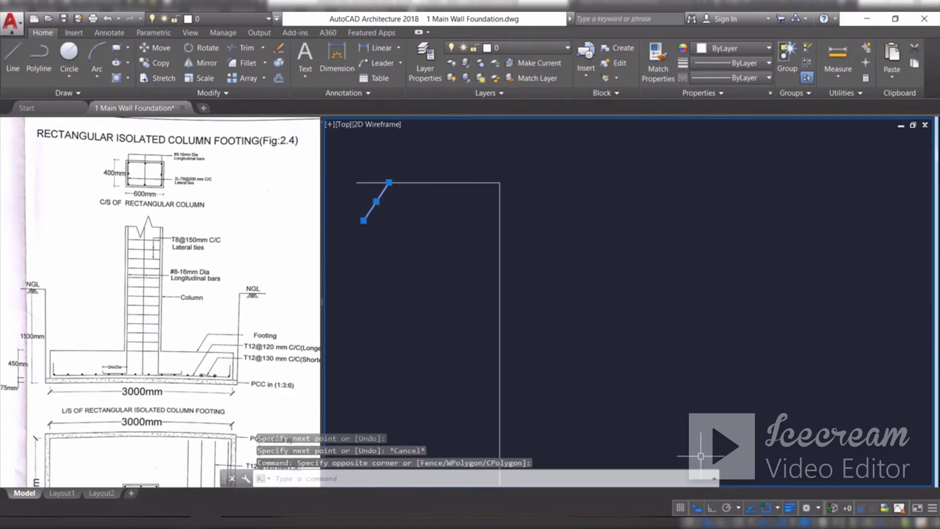
click(710, 509)
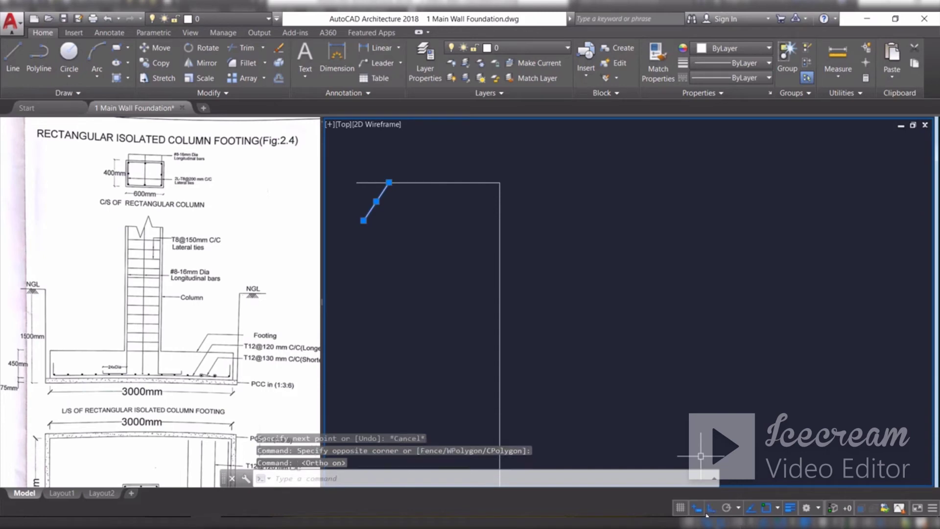
click(155, 62)
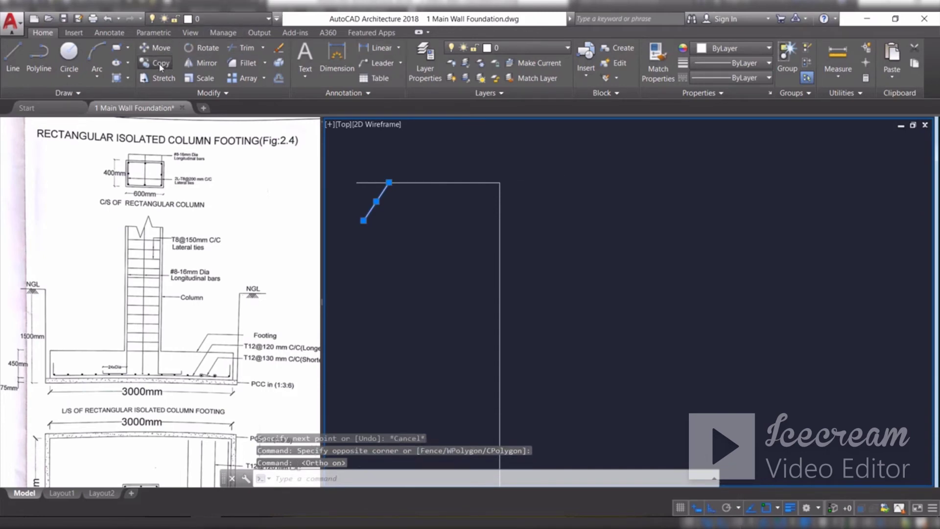
click(389, 183)
scroll(400, 182, up, 3)
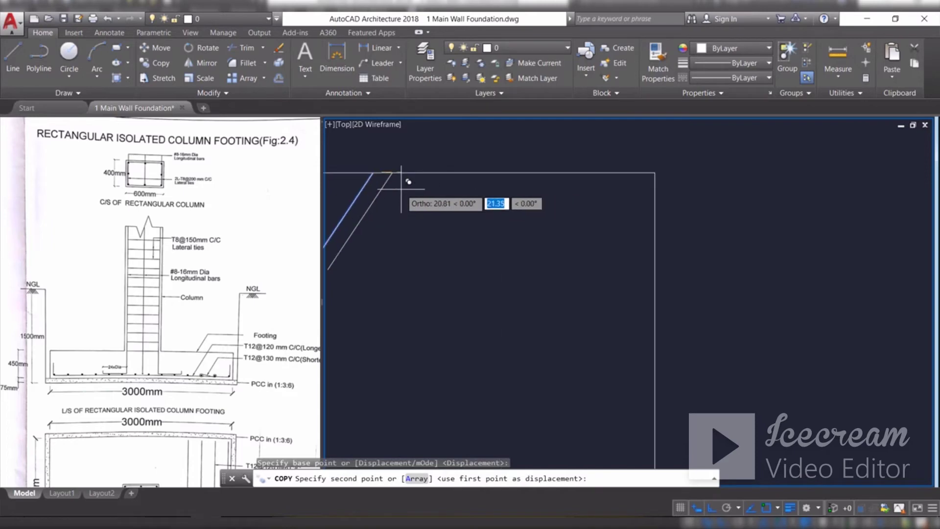
click(406, 188)
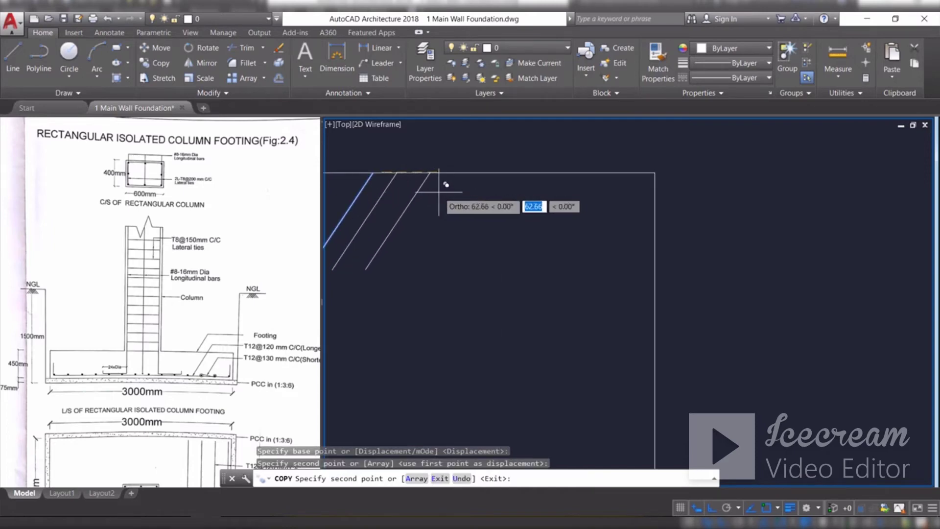
click(429, 196)
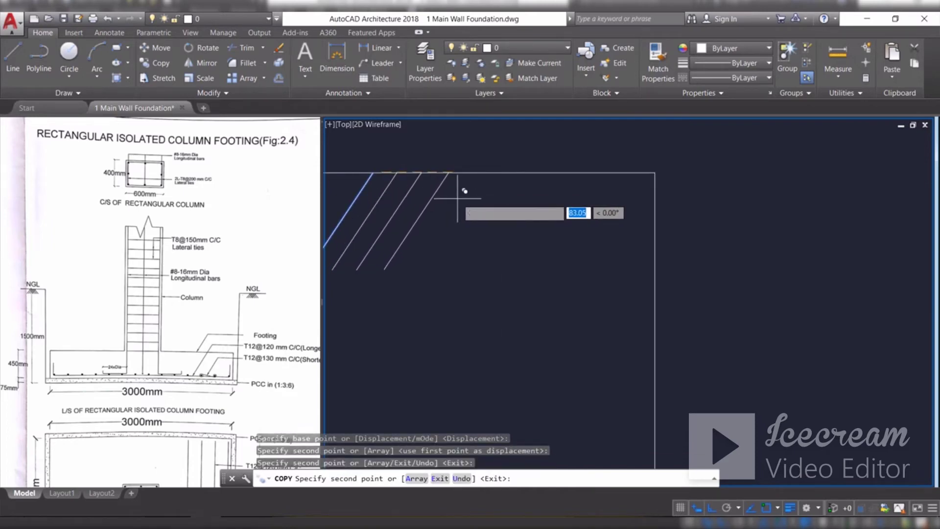
click(456, 198)
click(491, 200)
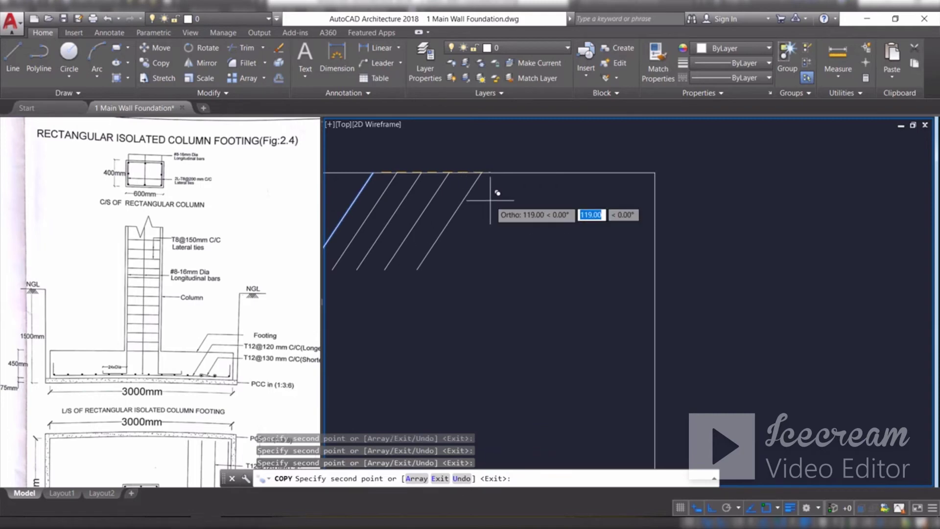
key(Escape)
Mirror the five slanted lines about a vertical axis through the second line's upper end, keeping the originals, to form the ground hatch
click(501, 230)
scroll(496, 230, down, 2)
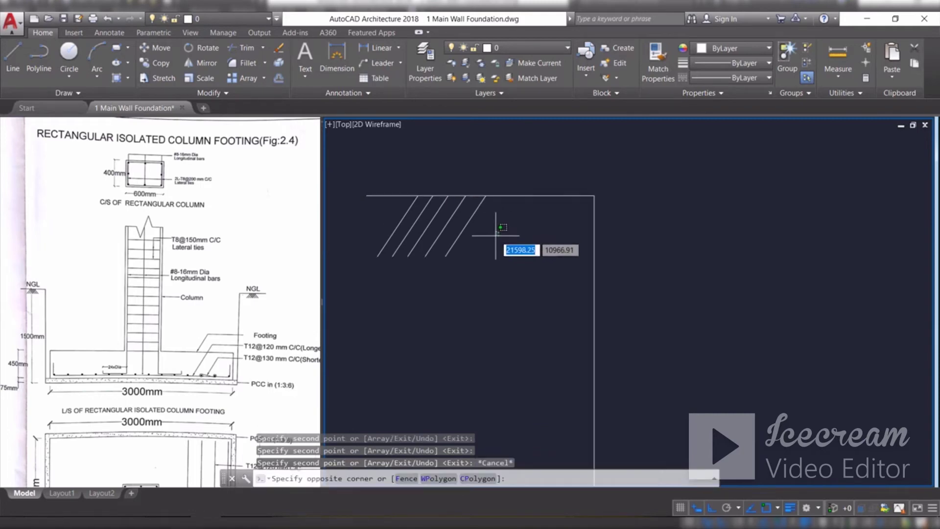
click(361, 214)
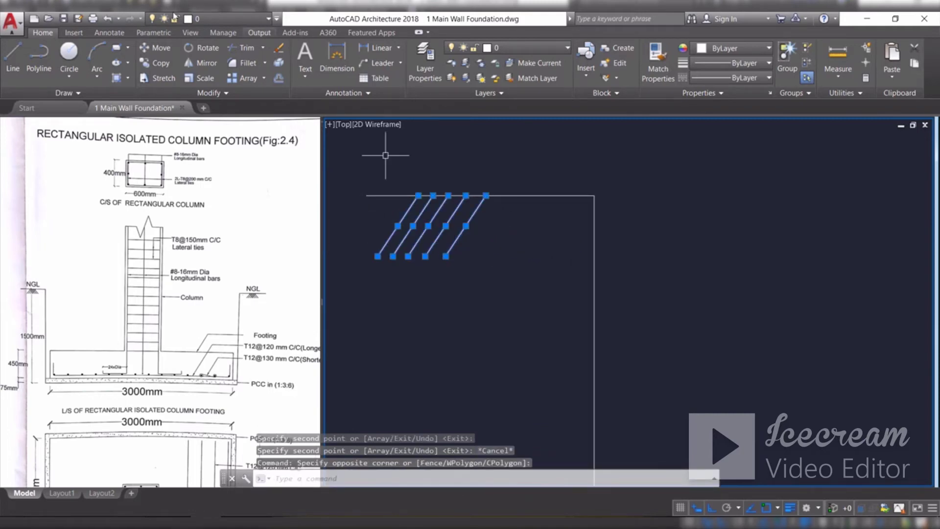
click(201, 63)
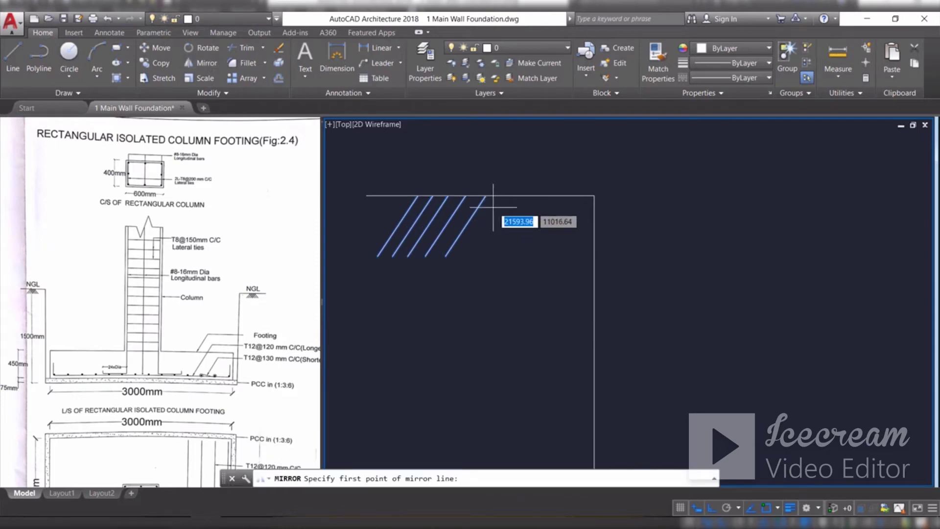
click(433, 195)
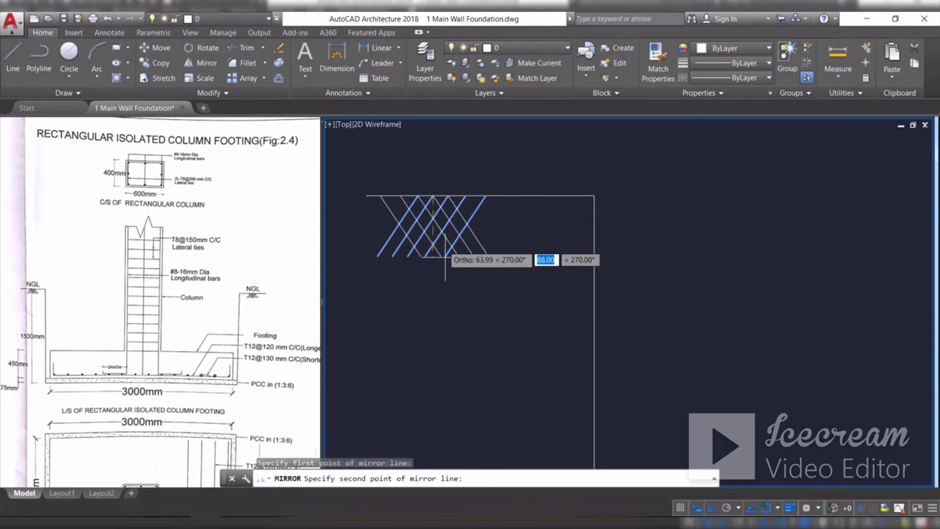
click(457, 314)
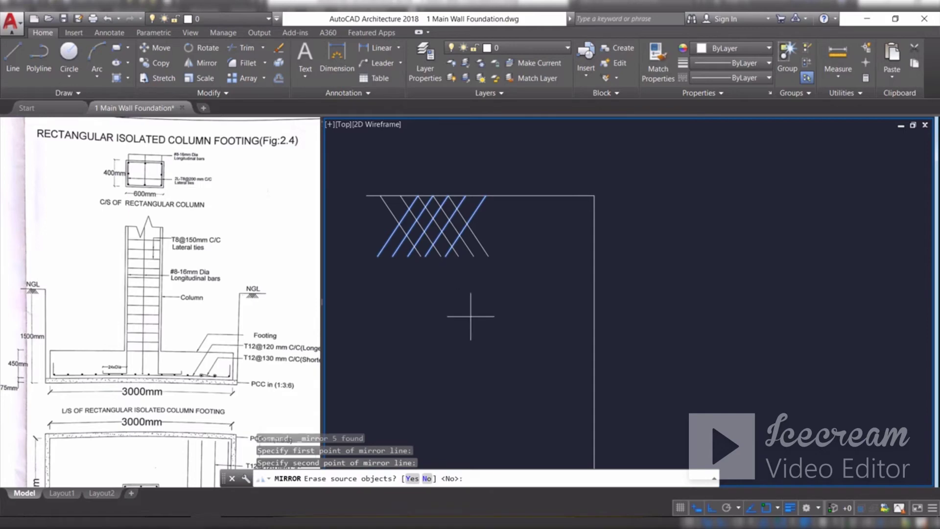
key(Return)
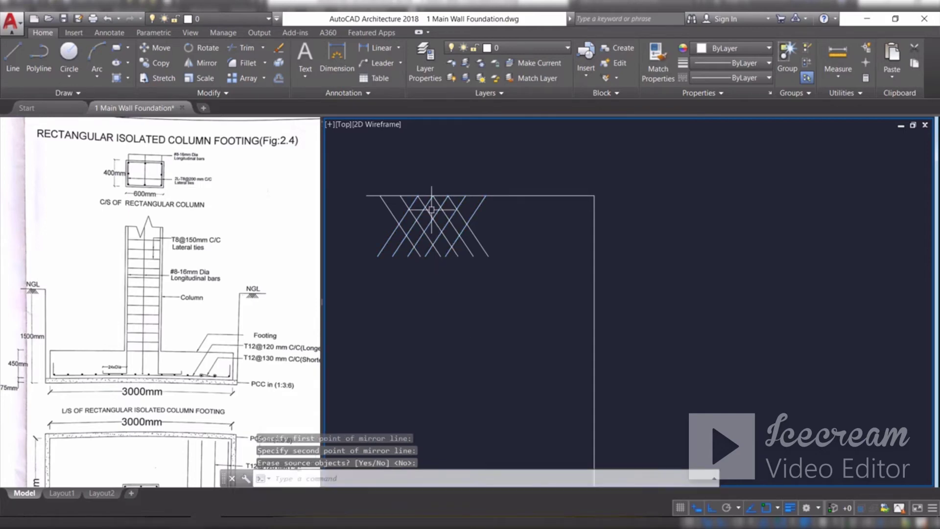
Draw a vertical line from the column section's outer bottom-left corner down to the PCC layer's top line for the column face
scroll(433, 203, down, 5)
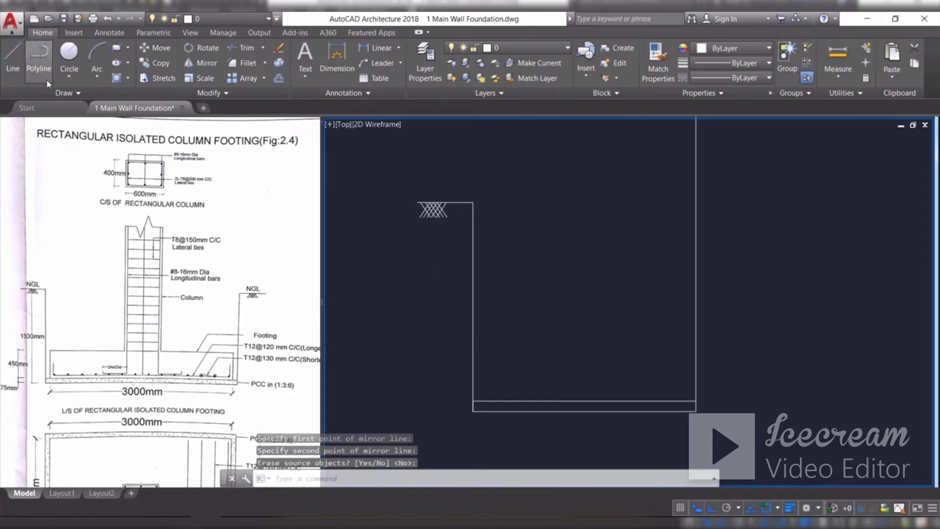
click(11, 64)
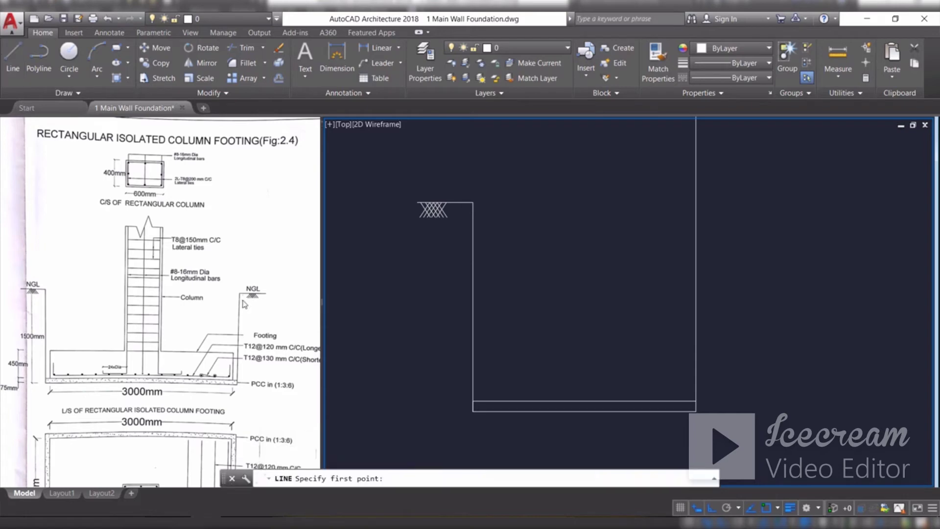
scroll(323, 272, down, 3)
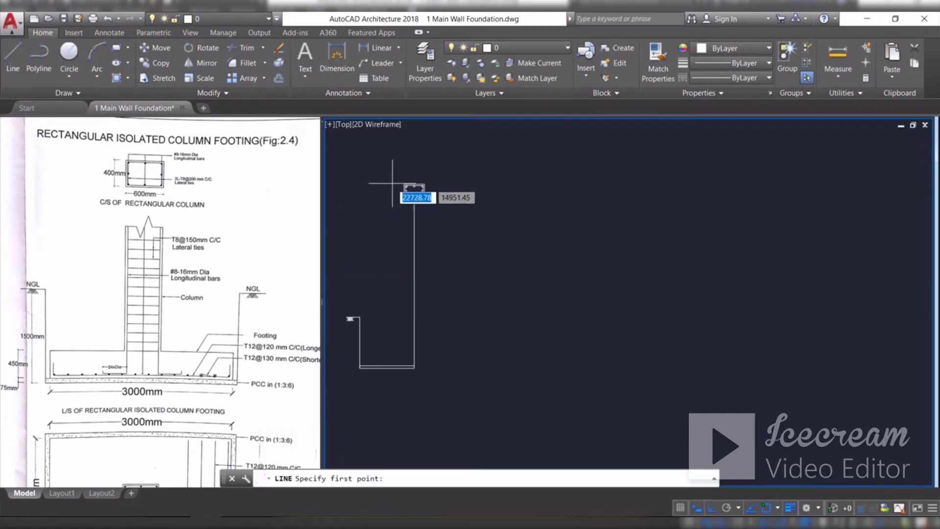
scroll(403, 198, up, 5)
scroll(430, 201, up, 3)
click(431, 202)
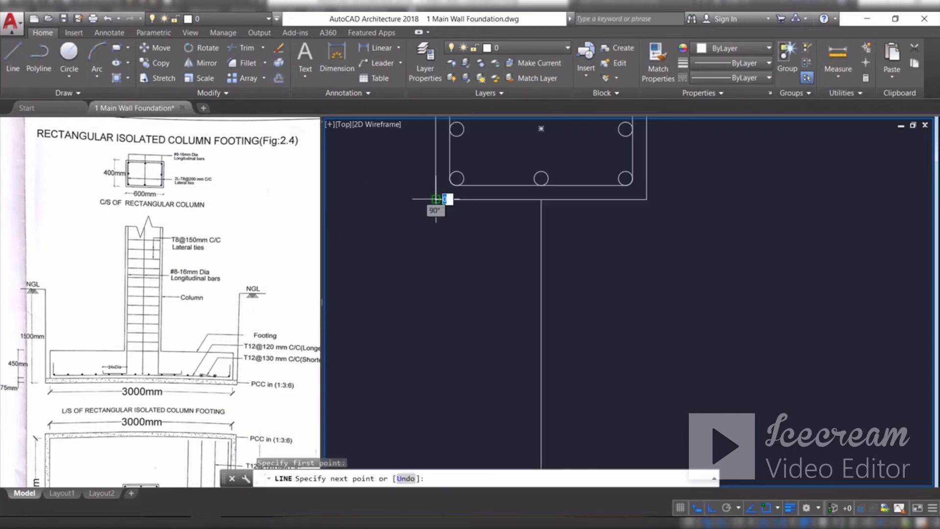
scroll(442, 192, down, 6)
scroll(440, 194, down, 3)
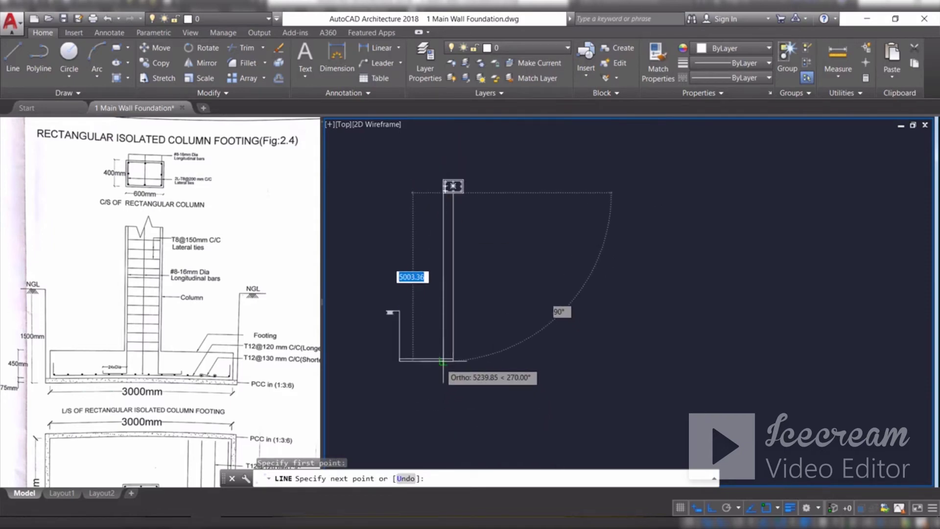
scroll(443, 350, up, 5)
click(471, 323)
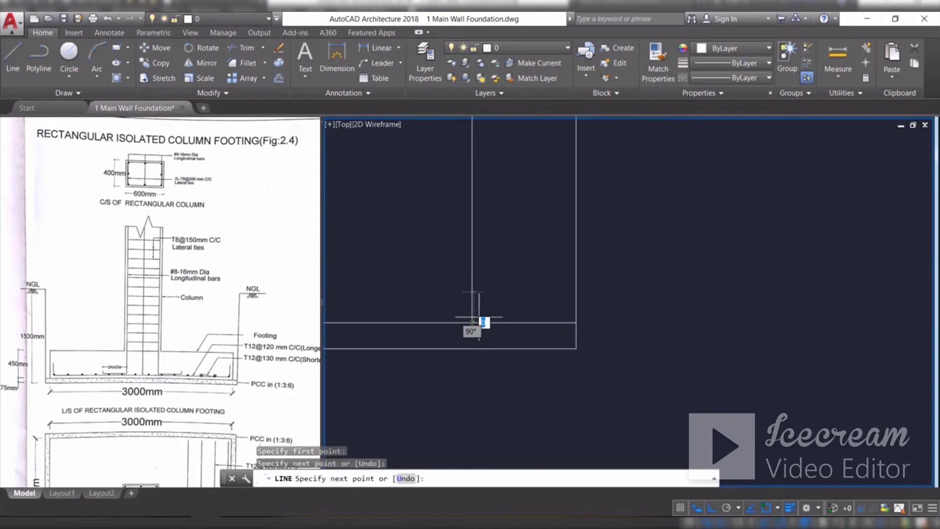
key(Escape)
Draw the footing outline from the PCC top line's left end: 100 mm right, 450 mm up, then horizontally to the column face
scroll(551, 308, down, 3)
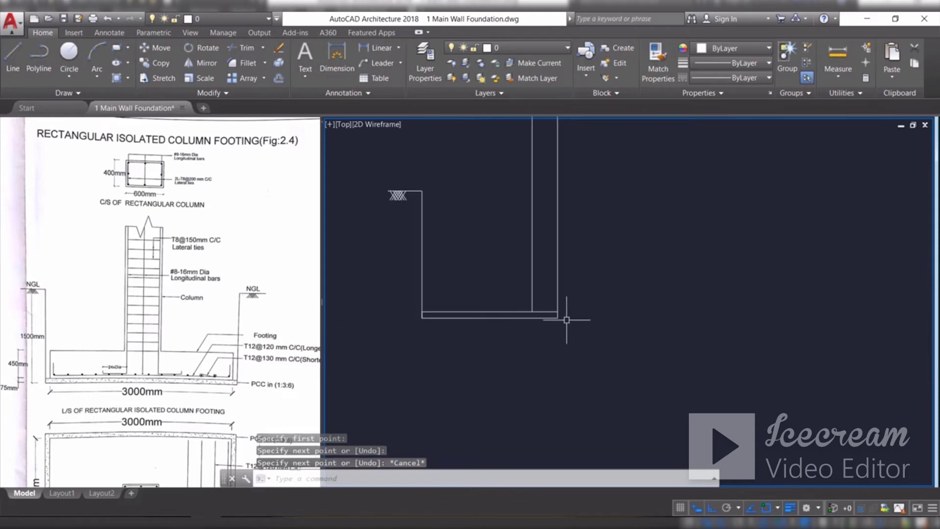
scroll(417, 300, up, 3)
text(l)
key(Return)
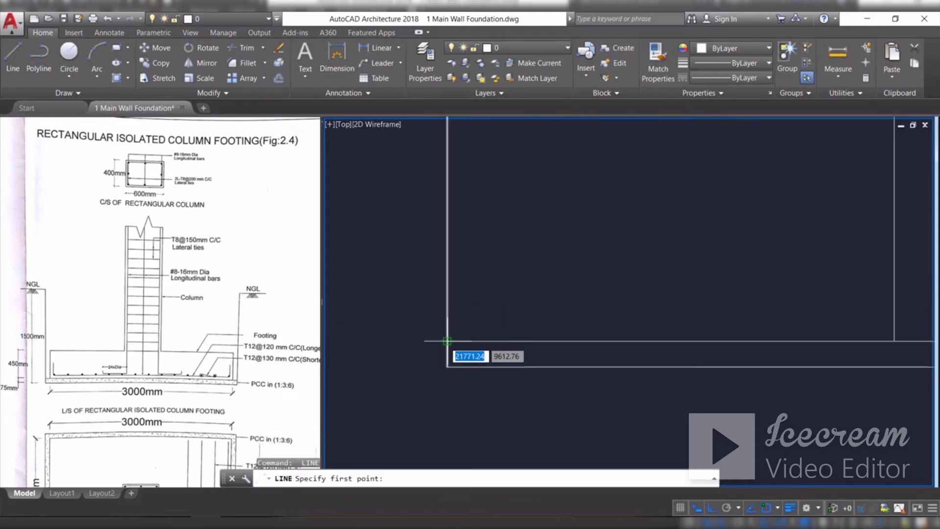
click(447, 340)
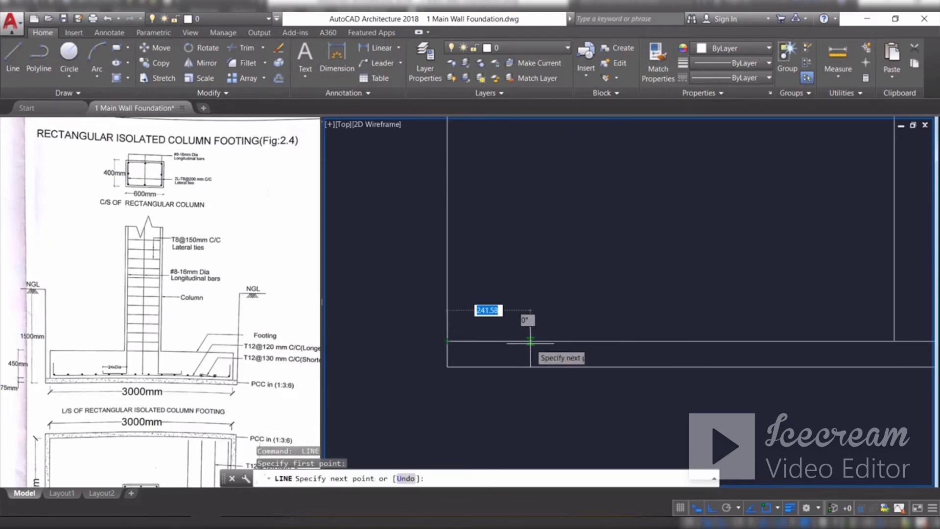
key(Return)
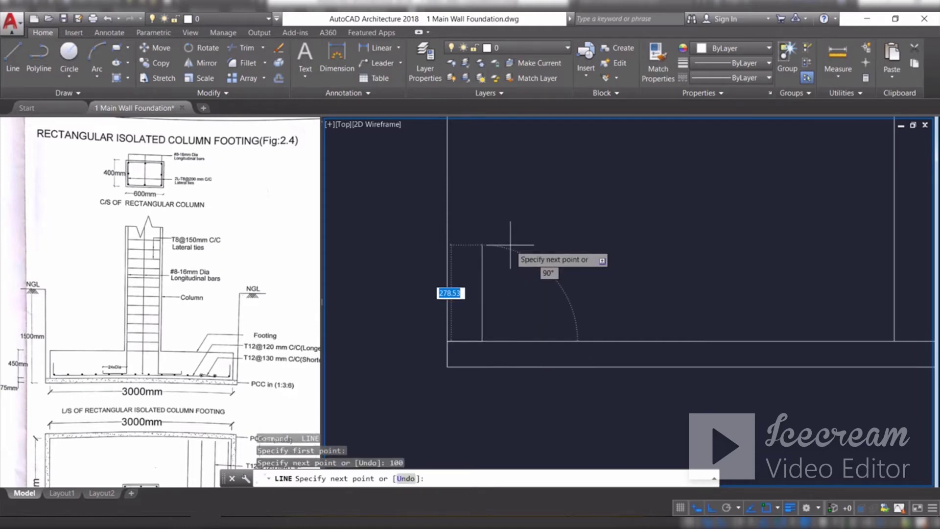
key(Return)
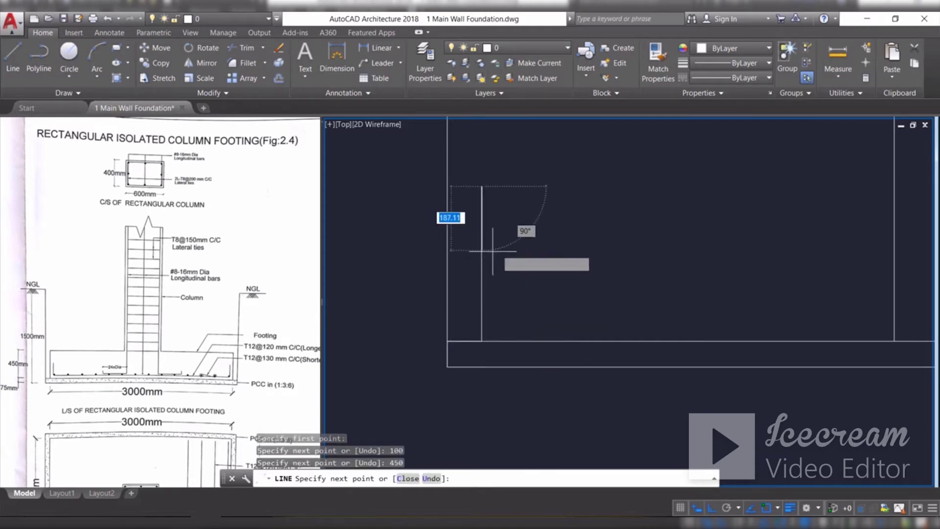
scroll(490, 249, down, 2)
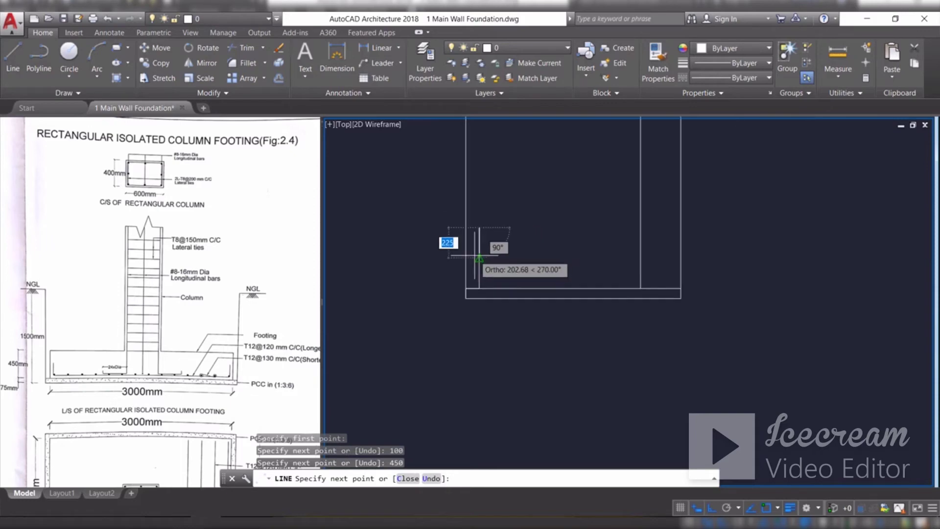
click(640, 227)
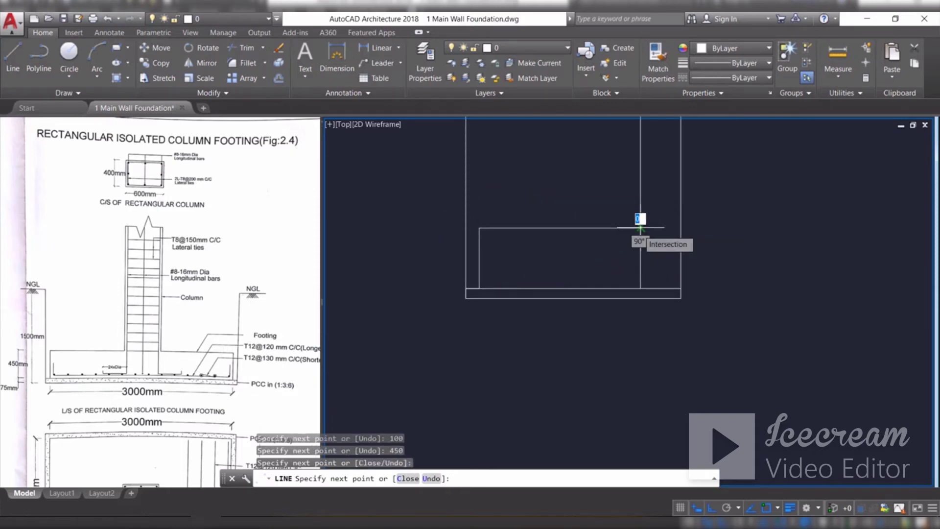
key(Escape)
scroll(567, 315, down, 3)
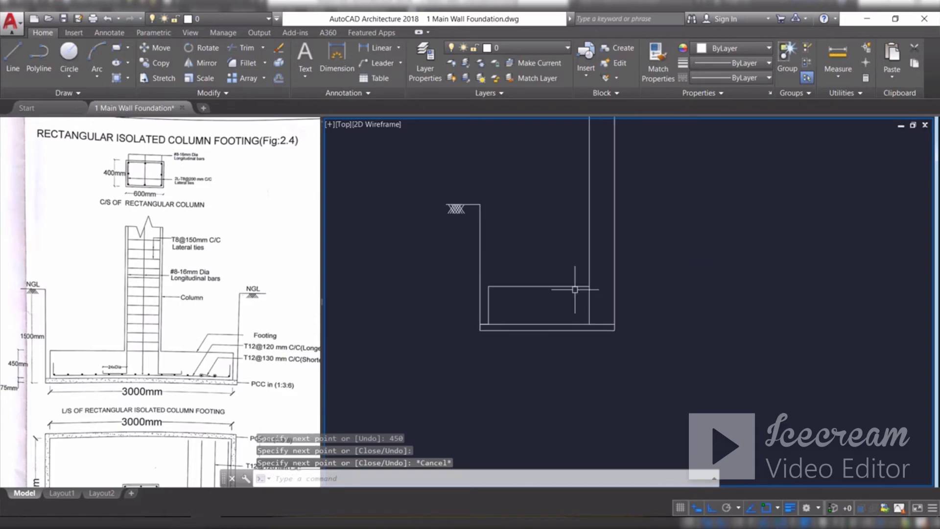
Offset the PCC top line upward and the footing's left edge inward by 40 mm for the reinforcement cover
scroll(521, 343, up, 4)
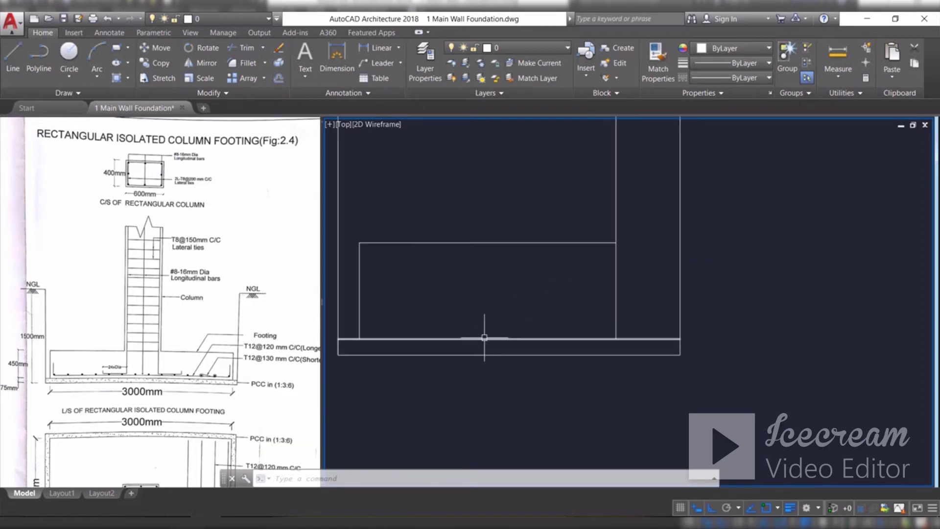
click(279, 78)
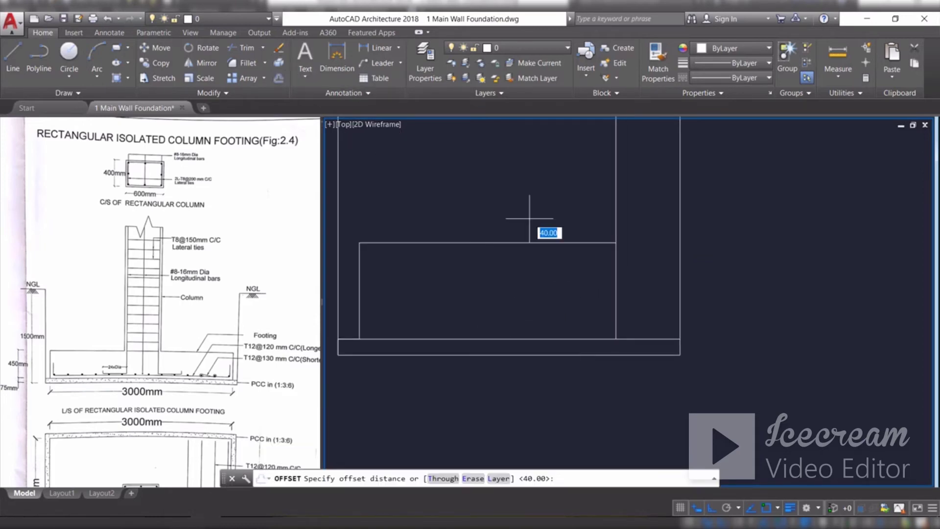
text(40)
key(Return)
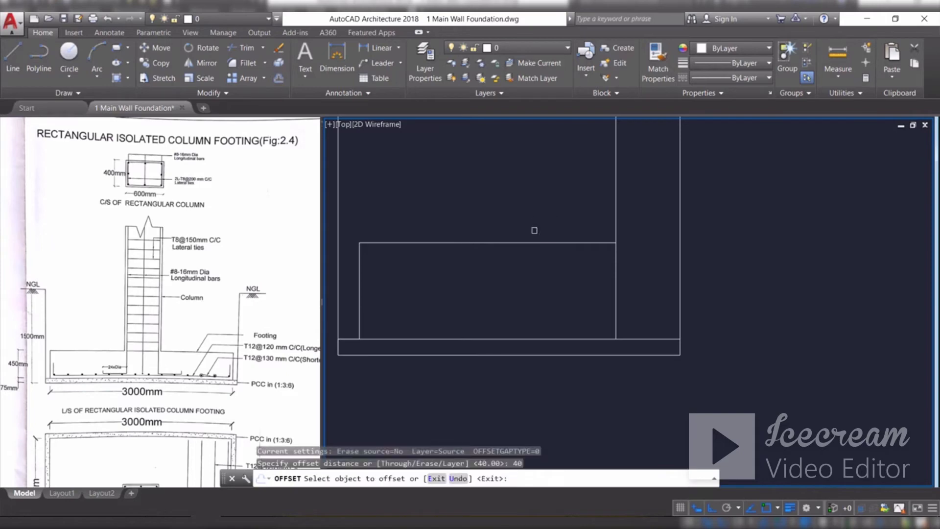
click(546, 338)
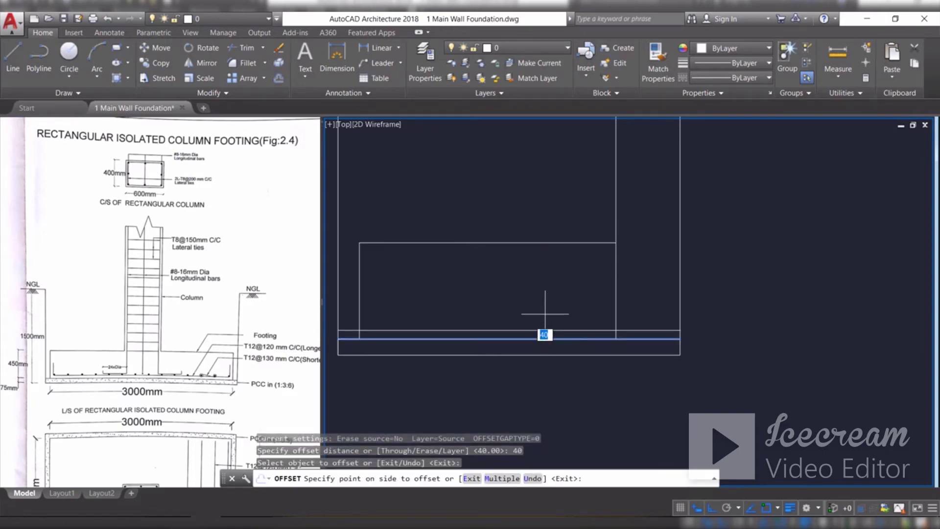
click(544, 314)
click(360, 284)
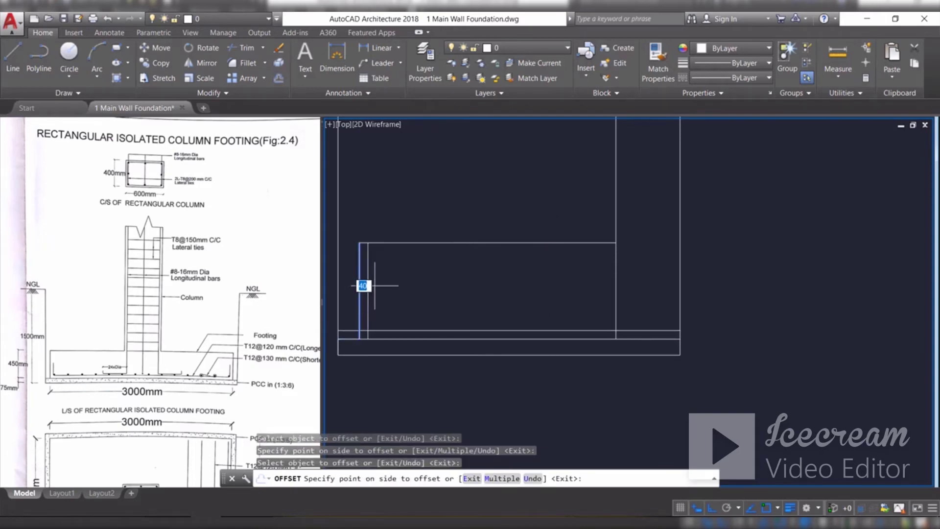
click(379, 285)
key(Escape)
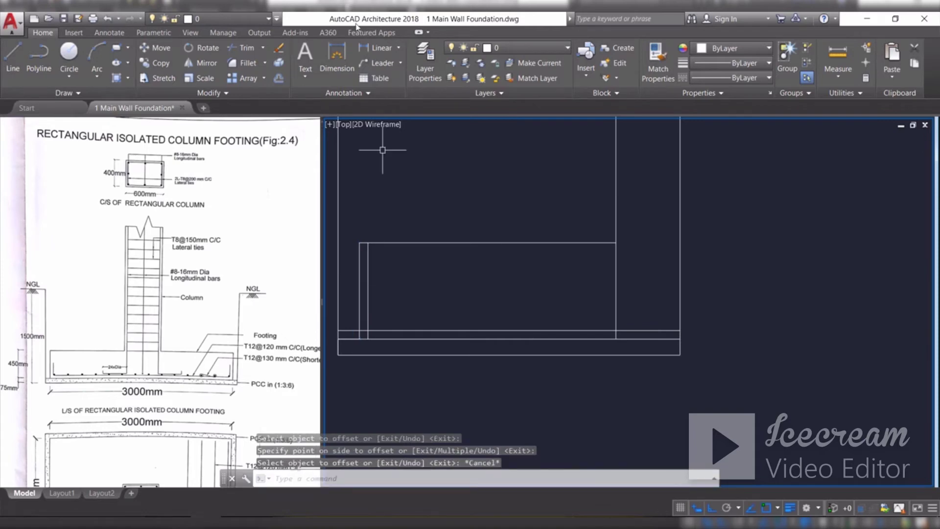
Fillet the corner between the two offset lines with a 20 mm radius to form the bar bend
click(233, 65)
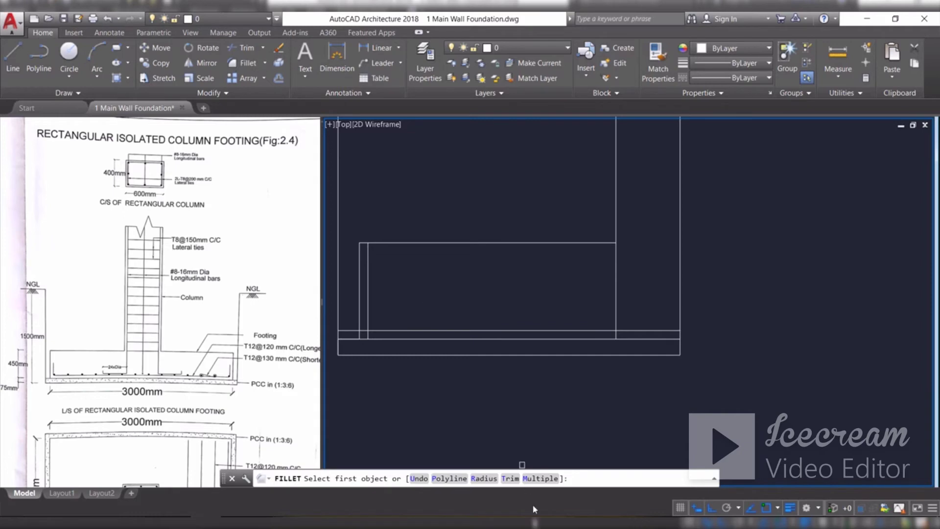
click(491, 481)
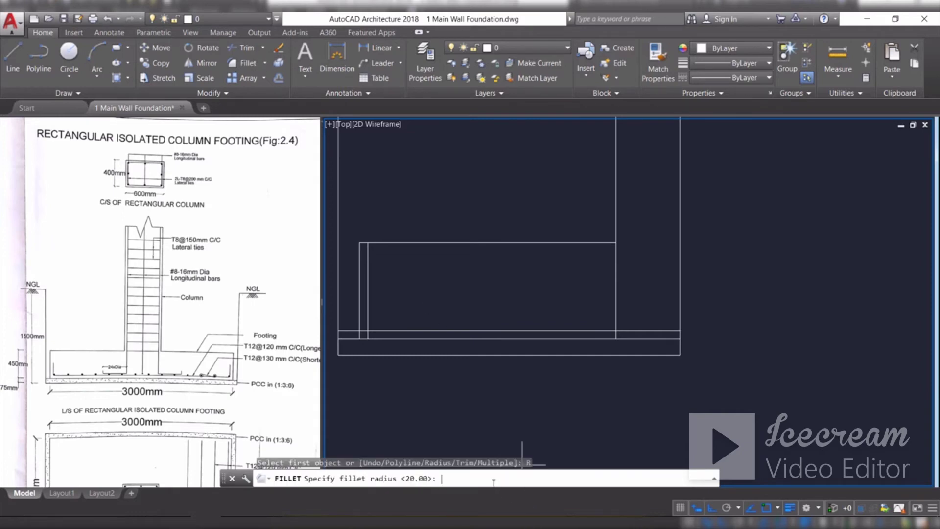
key(Return)
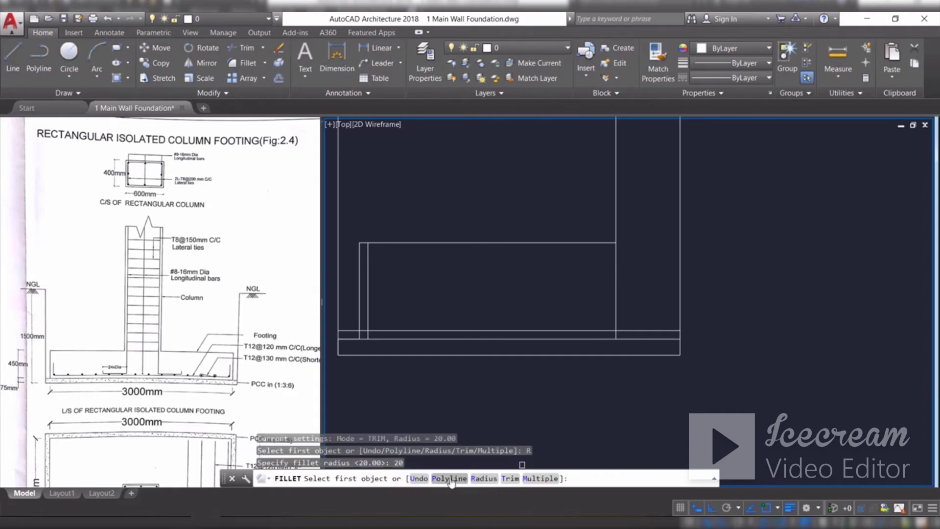
click(378, 335)
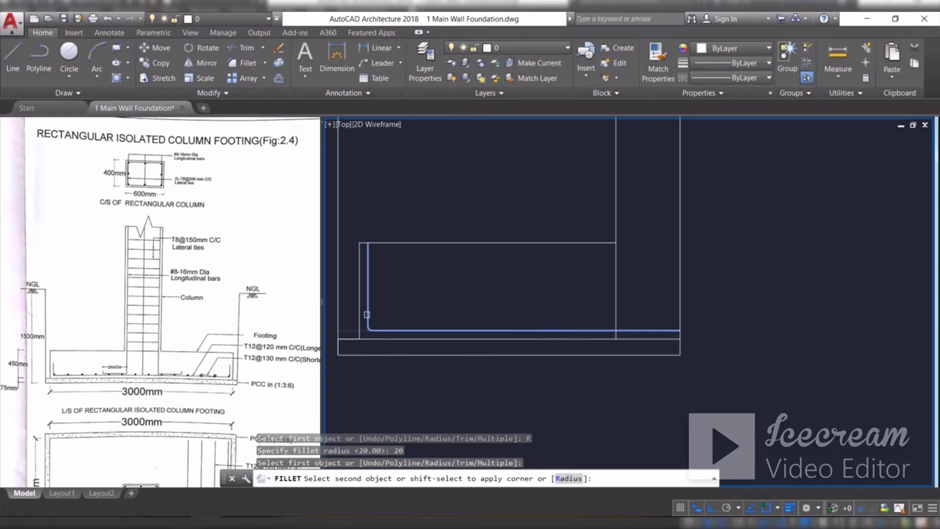
click(367, 311)
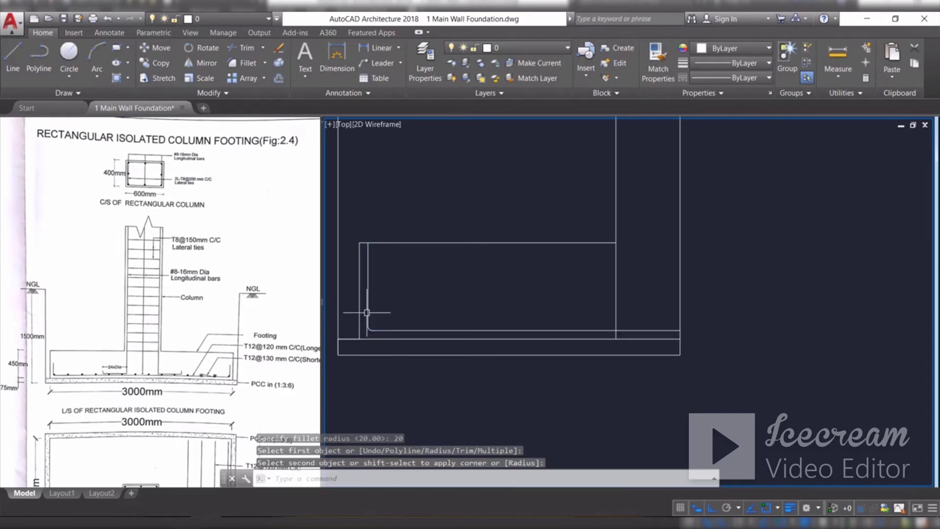
Shorten the vertical leg of the bent bar by moving its upper end down 200 mm
click(368, 267)
scroll(386, 238, up, 5)
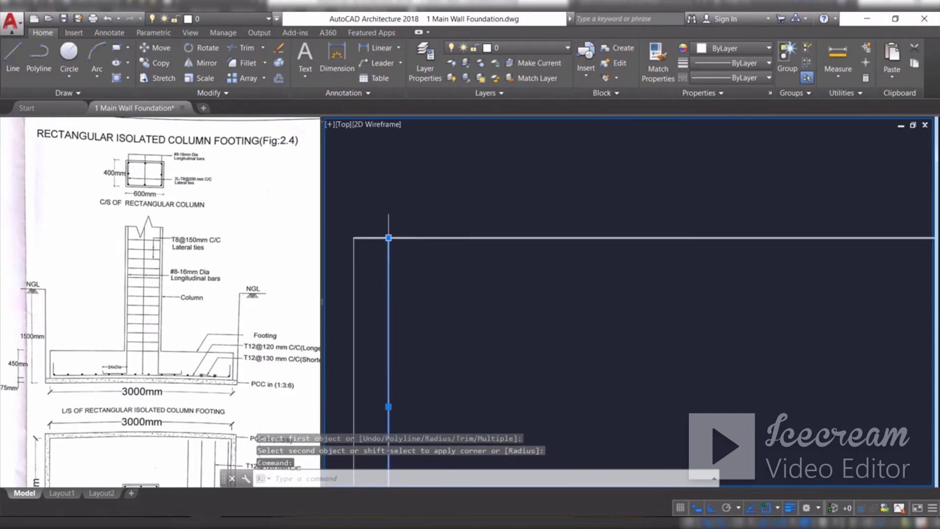
click(388, 238)
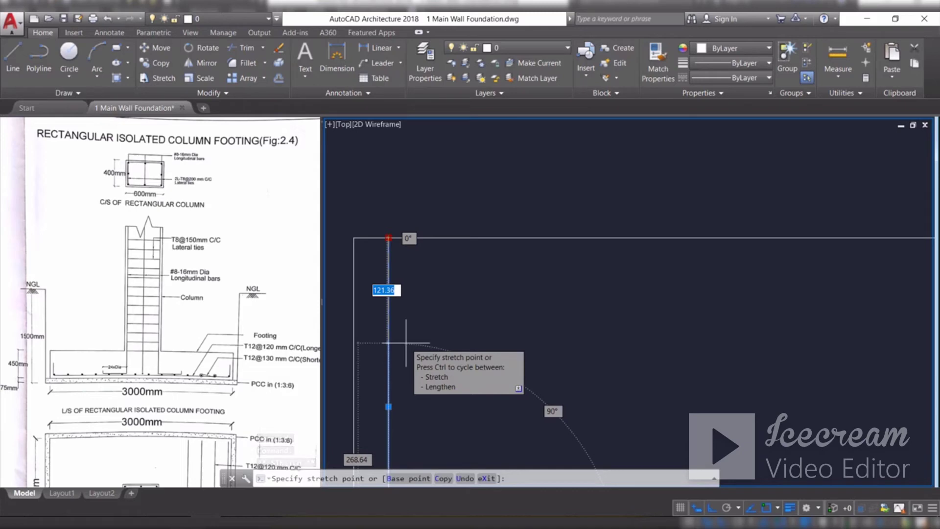
text(200)
key(Return)
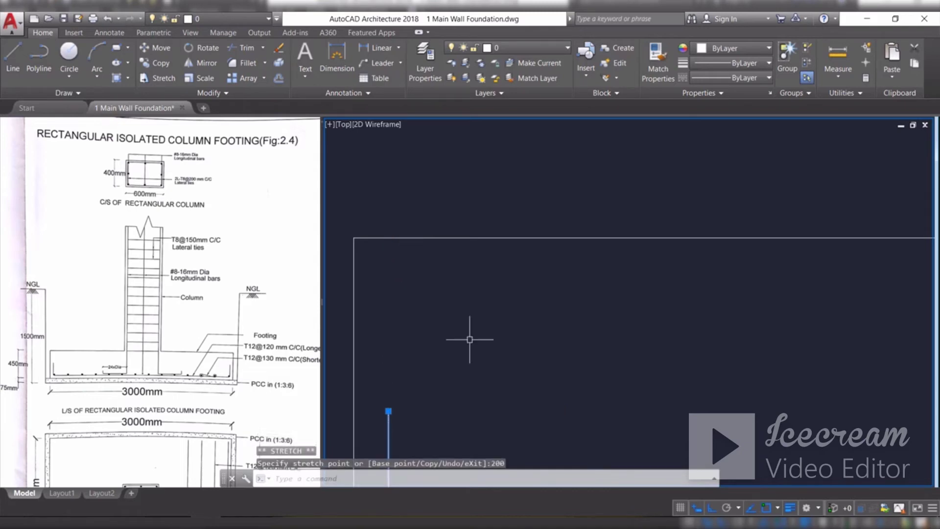
scroll(449, 283, down, 2)
key(Escape)
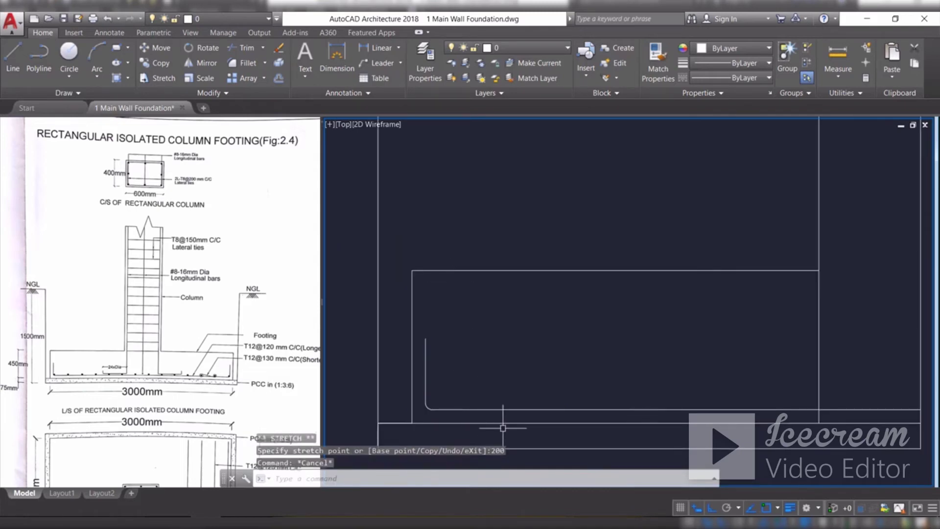
Draw a circle of radius 20 mm centred on the bar bend's arc centre
scroll(503, 427, up, 2)
click(69, 54)
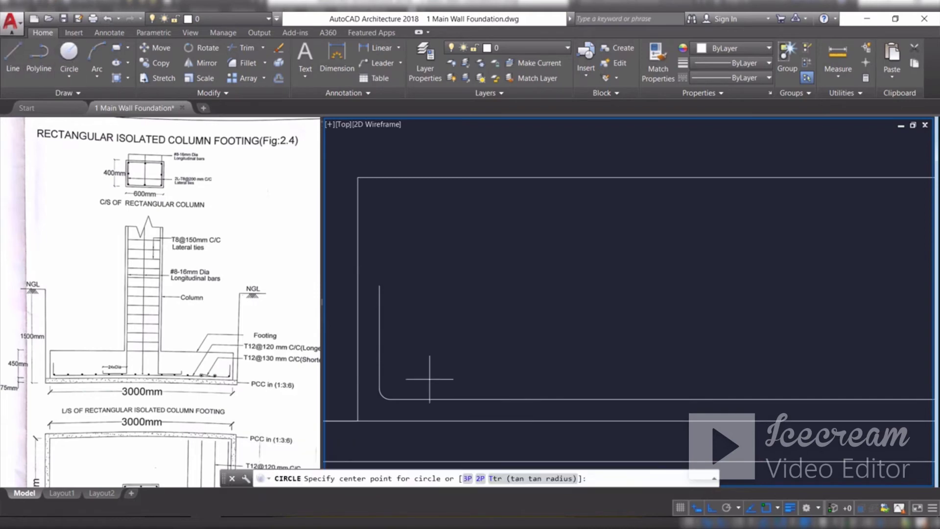
scroll(386, 428, up, 3)
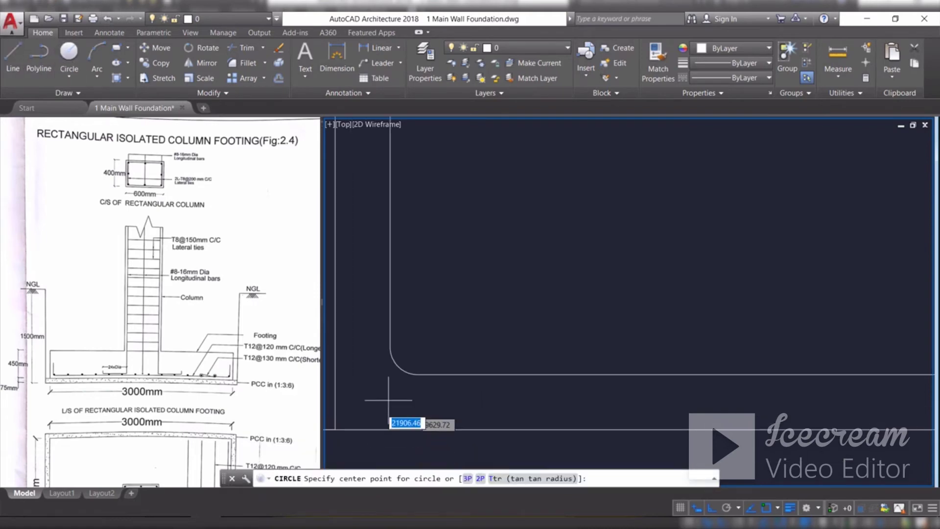
click(417, 347)
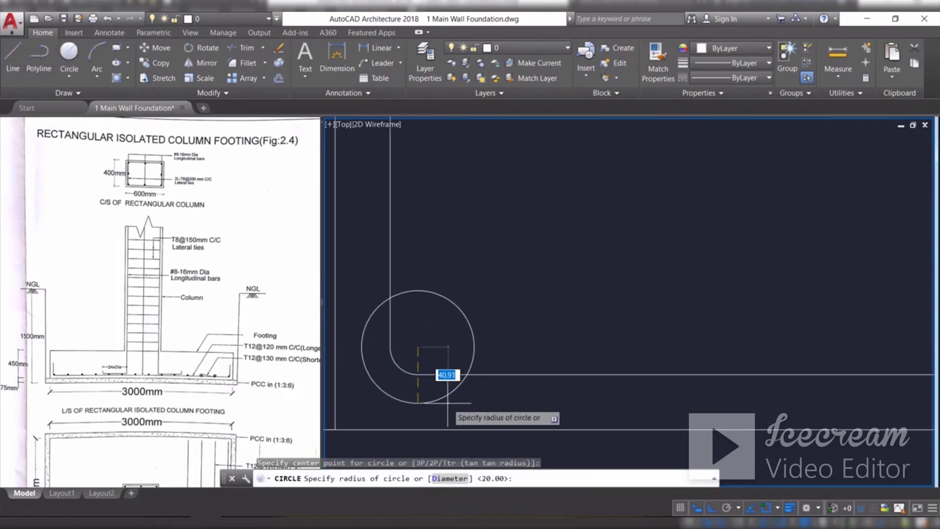
key(Return)
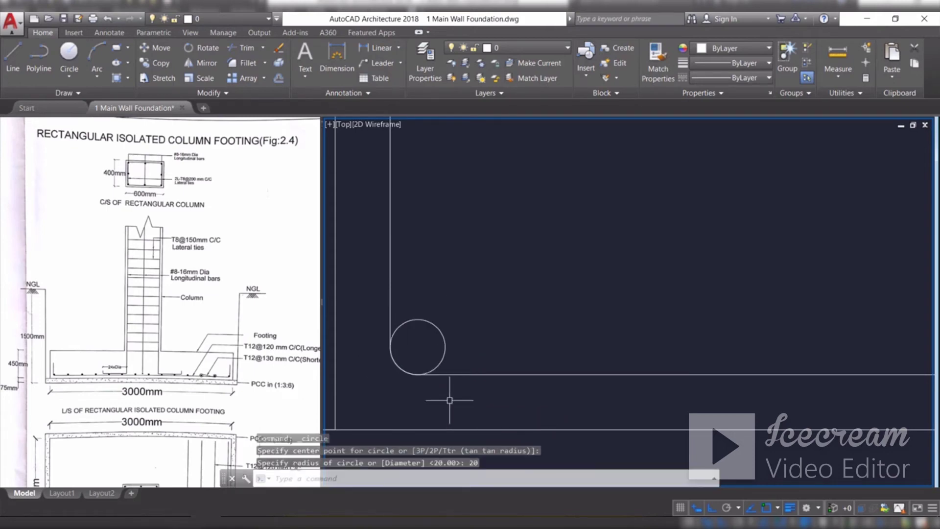
Create a path array of the circle along the horizontal bottom bar with 130 mm item spacing
scroll(399, 341, down, 2)
click(430, 342)
click(413, 343)
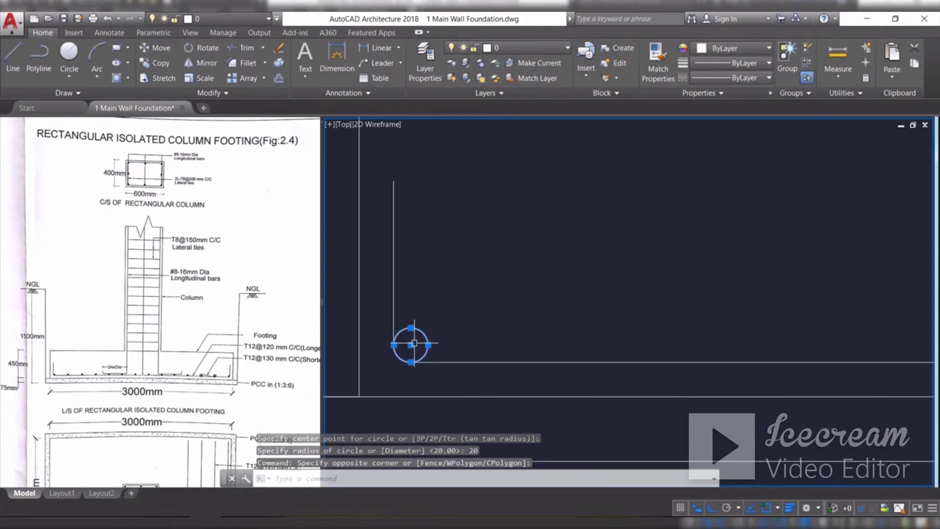
click(263, 78)
click(266, 124)
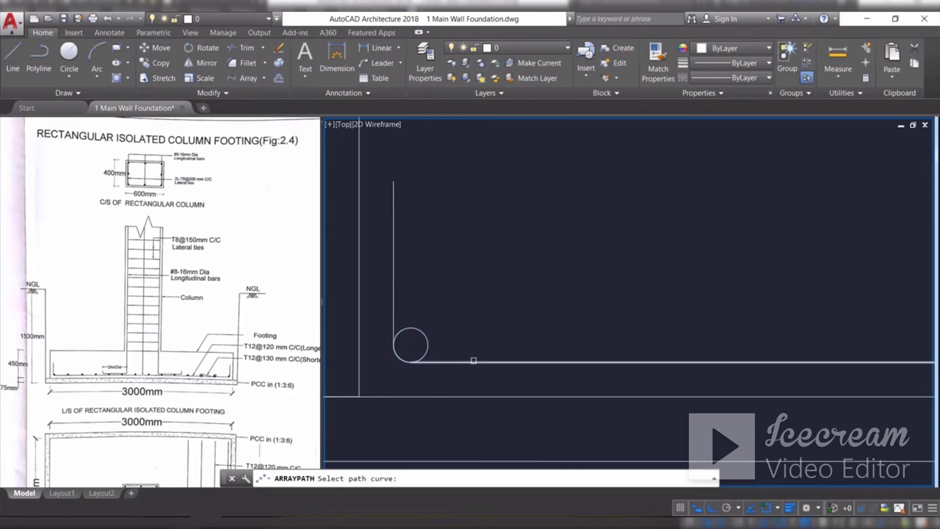
click(474, 360)
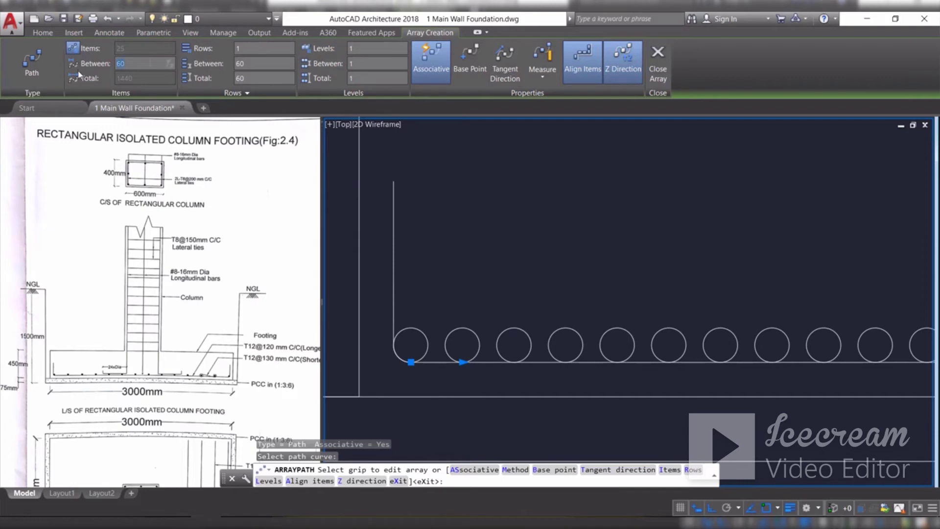
text(130)
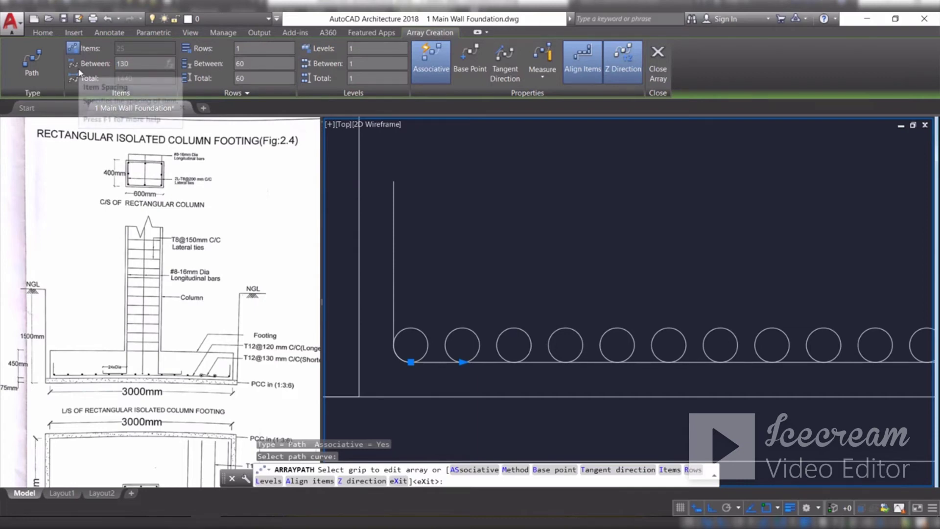
key(Return)
click(658, 62)
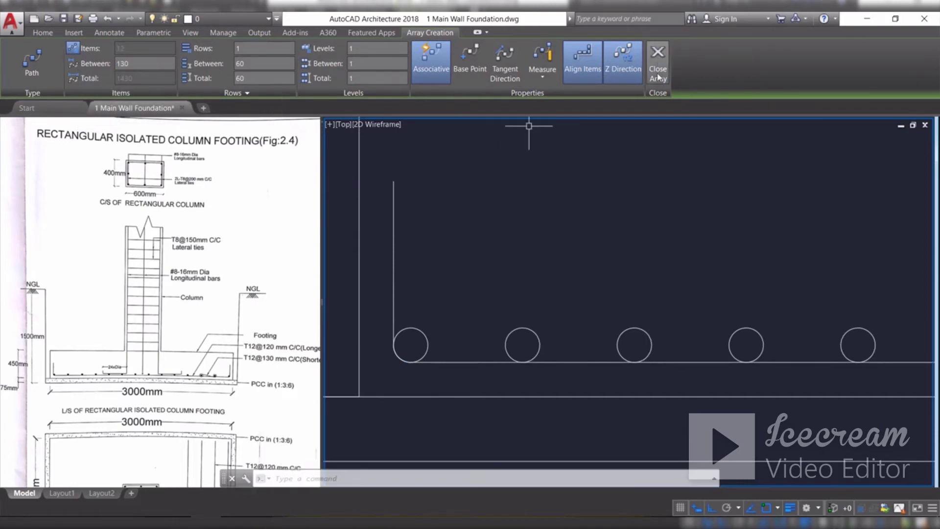
scroll(509, 260, down, 3)
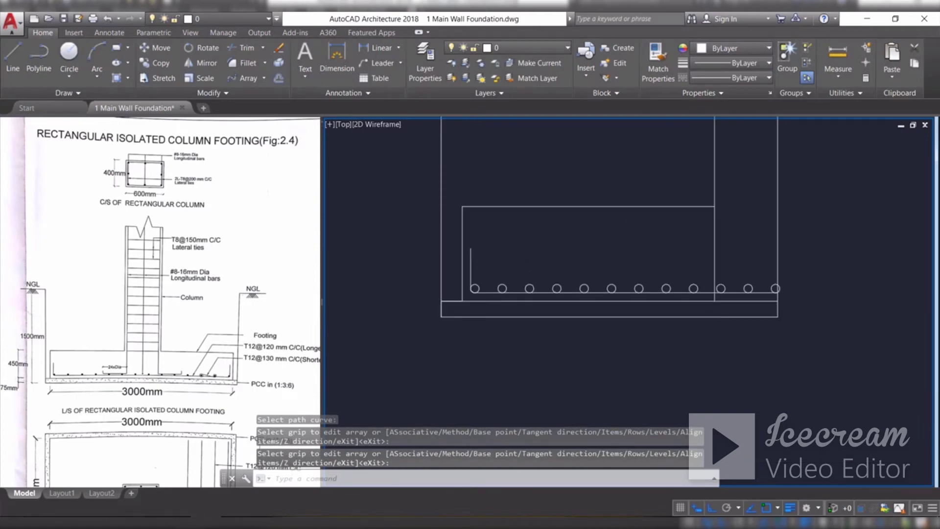
Explode the circle array along the horizontal bottom bar into individual circles
scroll(474, 282, up, 4)
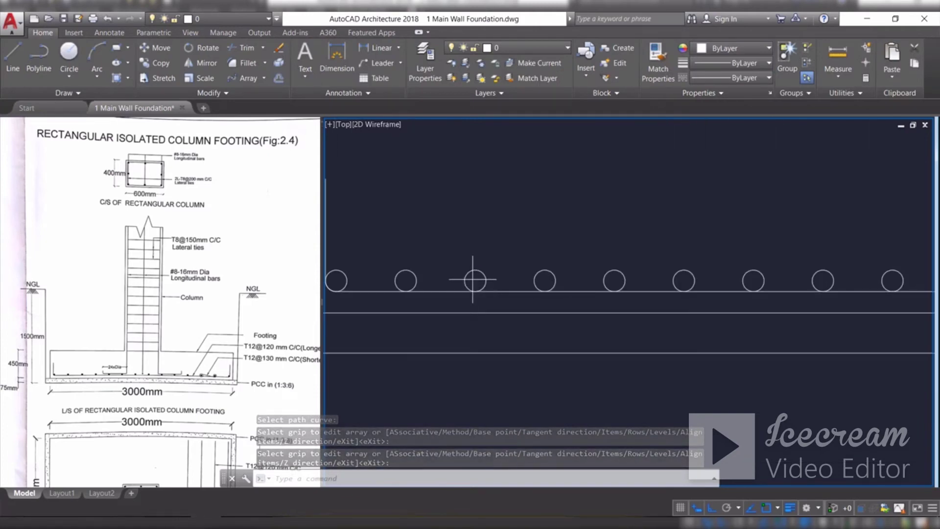
click(473, 280)
click(439, 258)
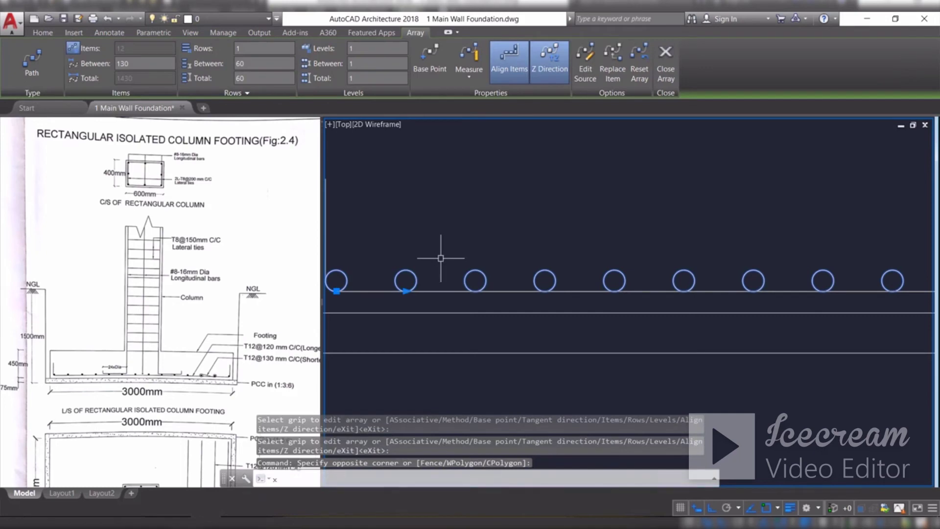
text(x)
key(Return)
scroll(489, 287, down, 3)
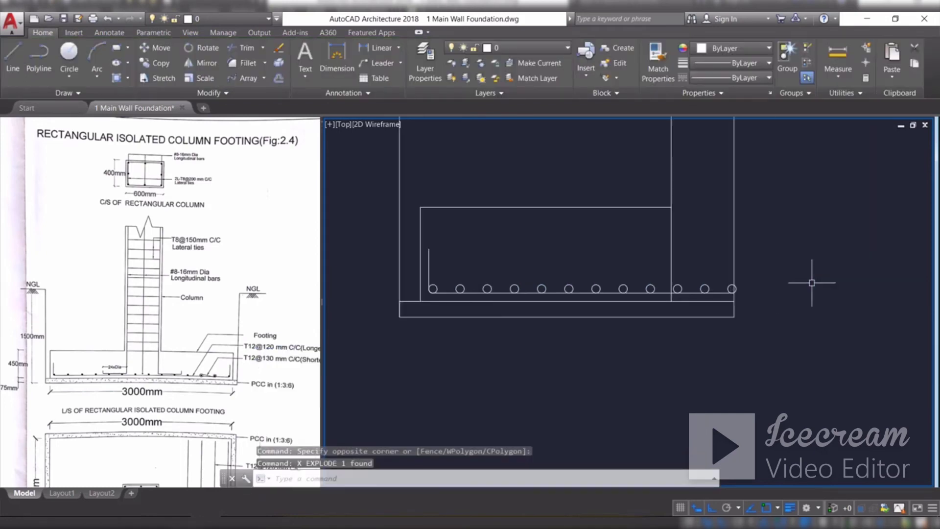
Move the last bar circle horizontally away from the centre line so it sits fully inside the left half
scroll(728, 287, up, 5)
click(719, 291)
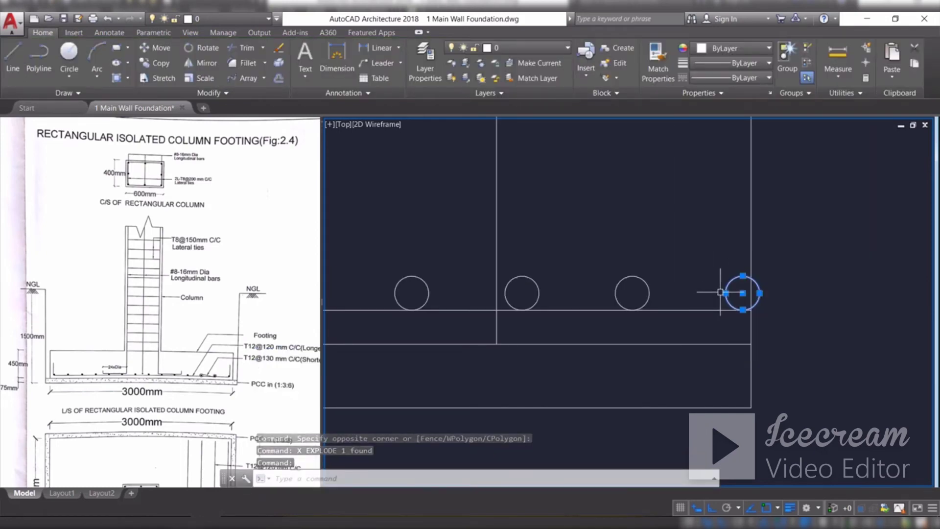
text(m)
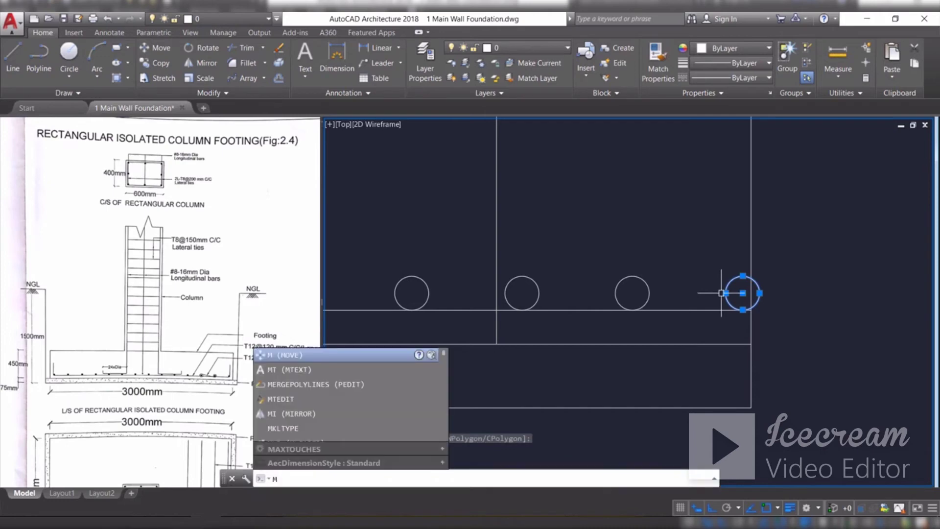
key(Return)
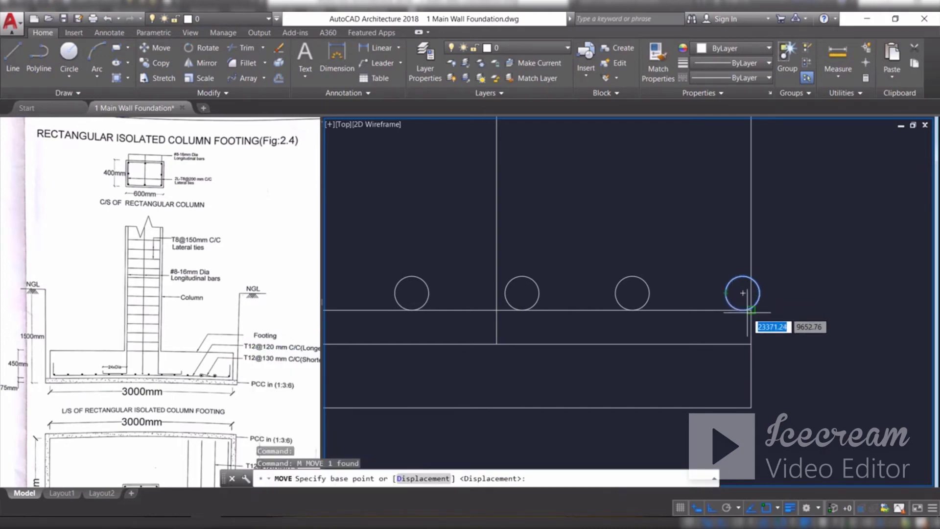
click(743, 293)
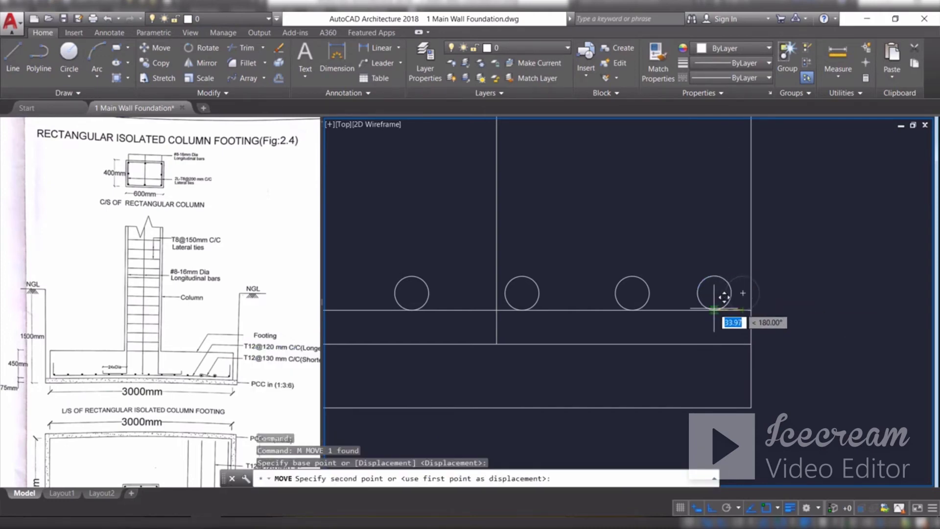
click(720, 309)
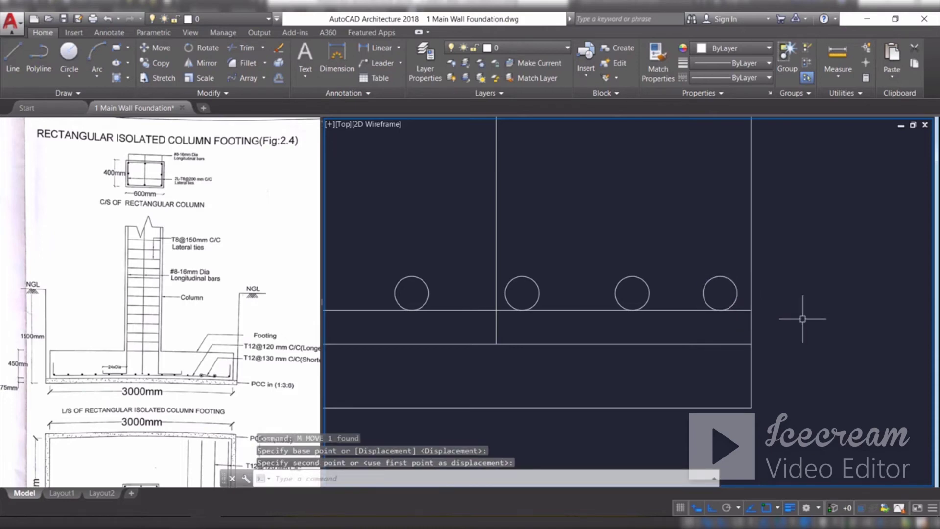
Trim the column face line below the footing's top edge, removing the part that runs through the footing
scroll(731, 341, down, 2)
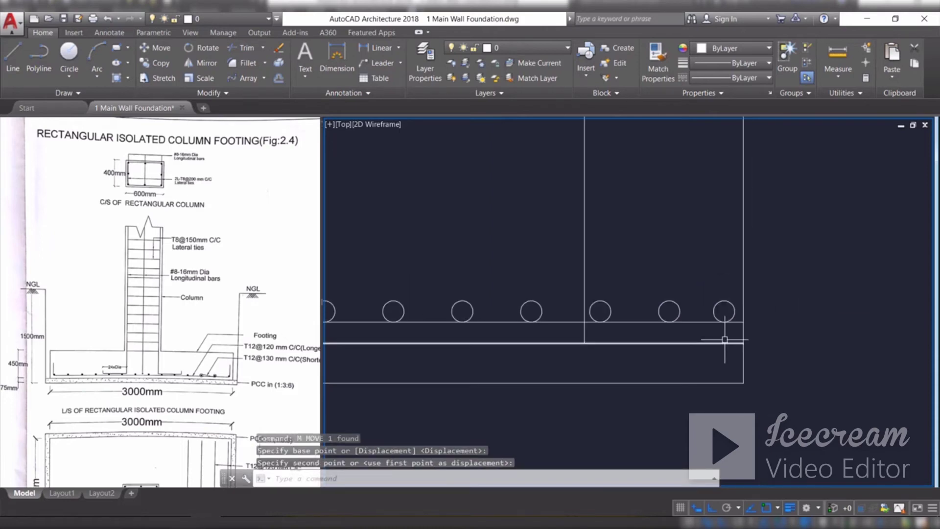
scroll(685, 330, down, 4)
text(t)
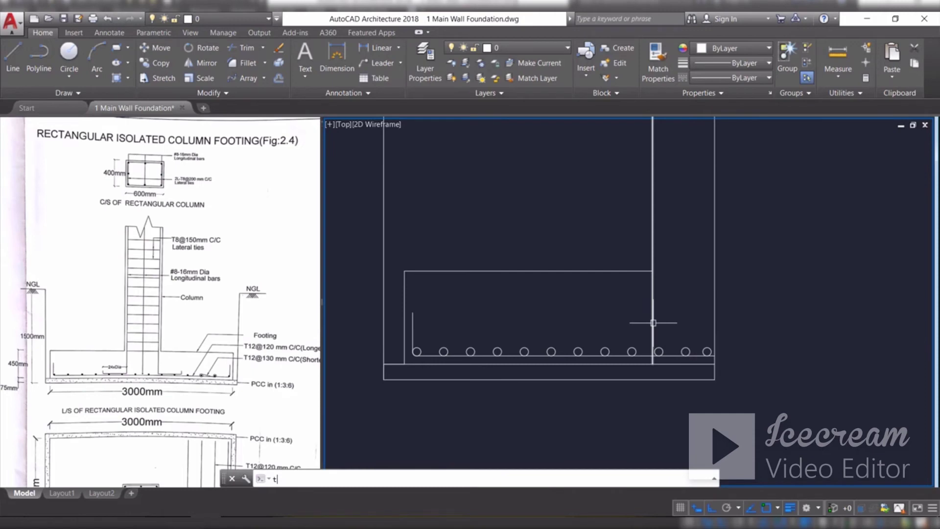
text(r)
key(Return)
key(Return)
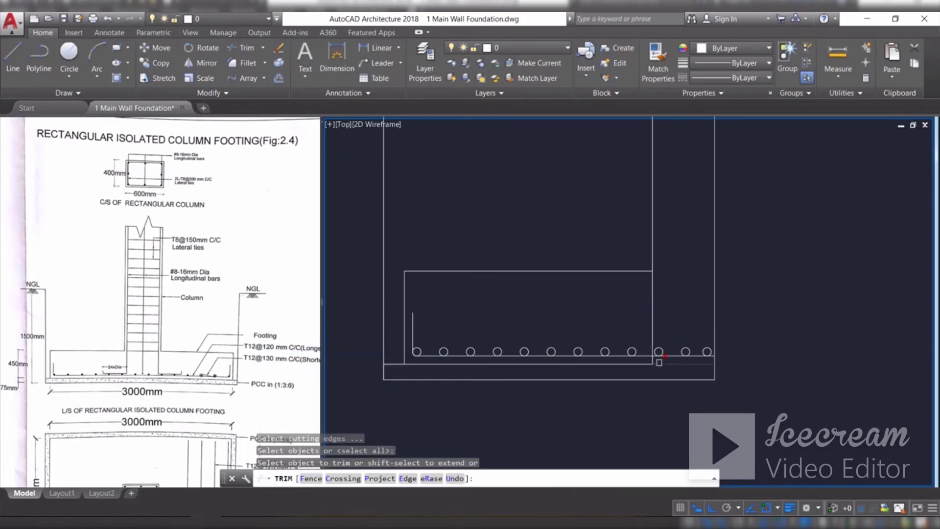
scroll(659, 362, up, 5)
click(634, 358)
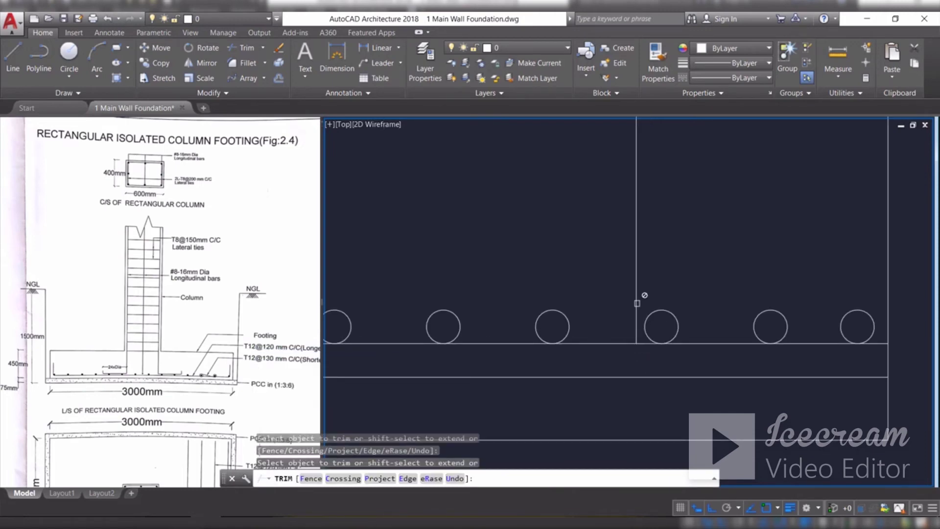
scroll(638, 315, down, 4)
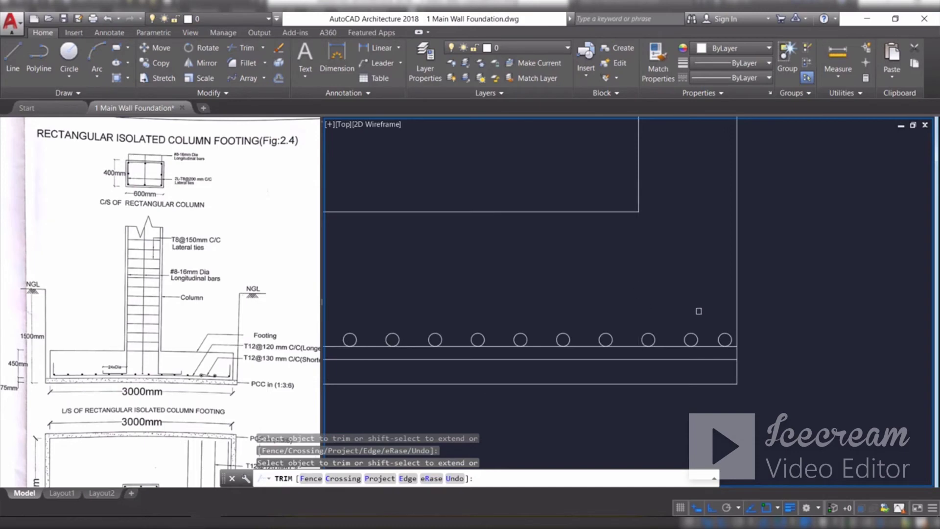
key(Escape)
Offset the column face line 40 mm inward toward the centre line as a longitudinal bar
scroll(692, 316, down, 4)
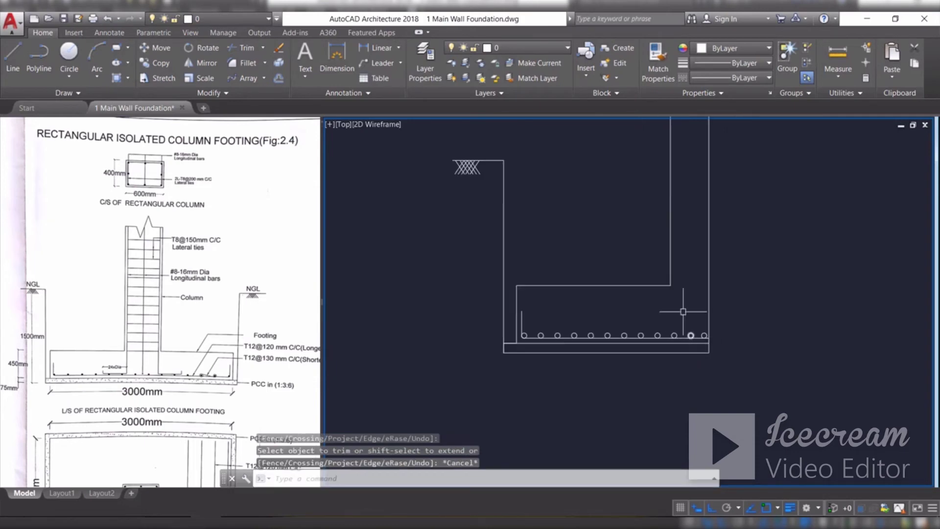
middle_drag(675, 226, 610, 353)
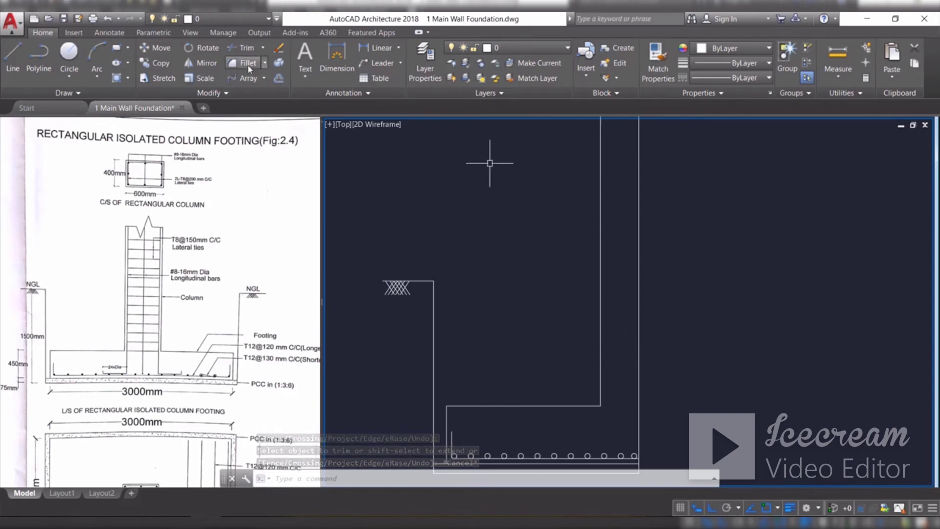
click(279, 78)
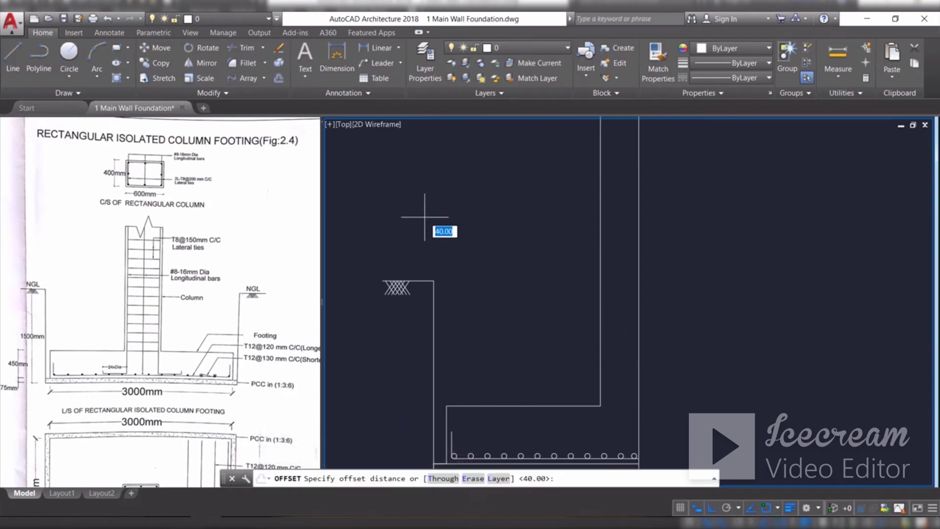
text(40)
key(Return)
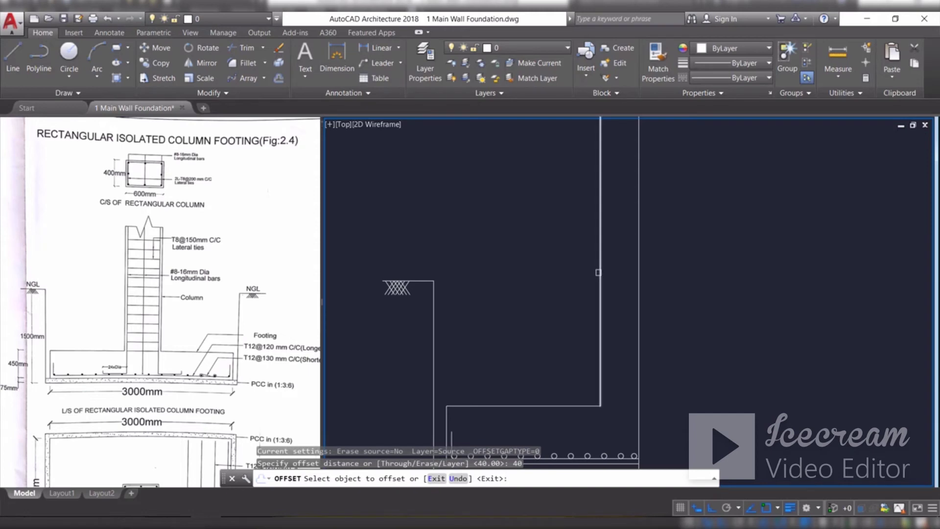
click(601, 272)
click(613, 272)
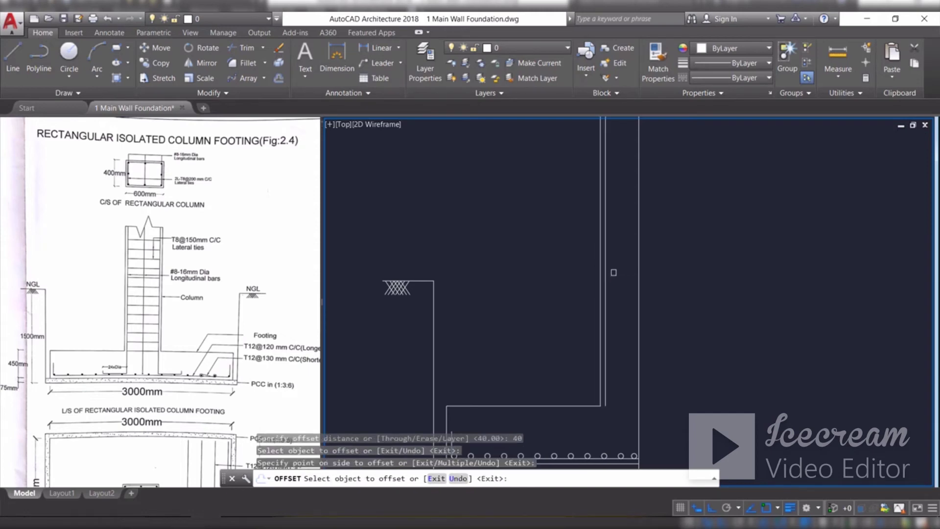
Draw a vertical line from the offset bar's lower end about 370 mm down to the tops of the bar circles
click(13, 61)
scroll(674, 359, down, 2)
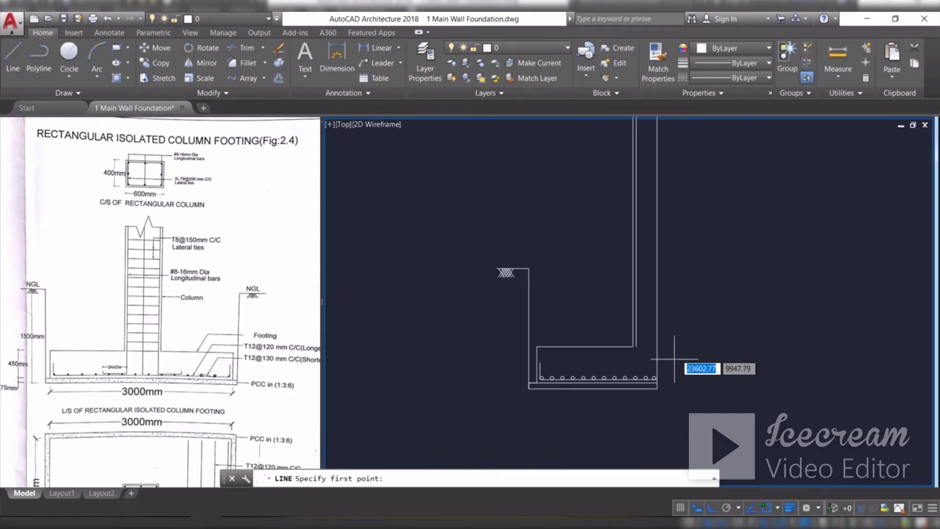
scroll(674, 359, up, 3)
click(644, 265)
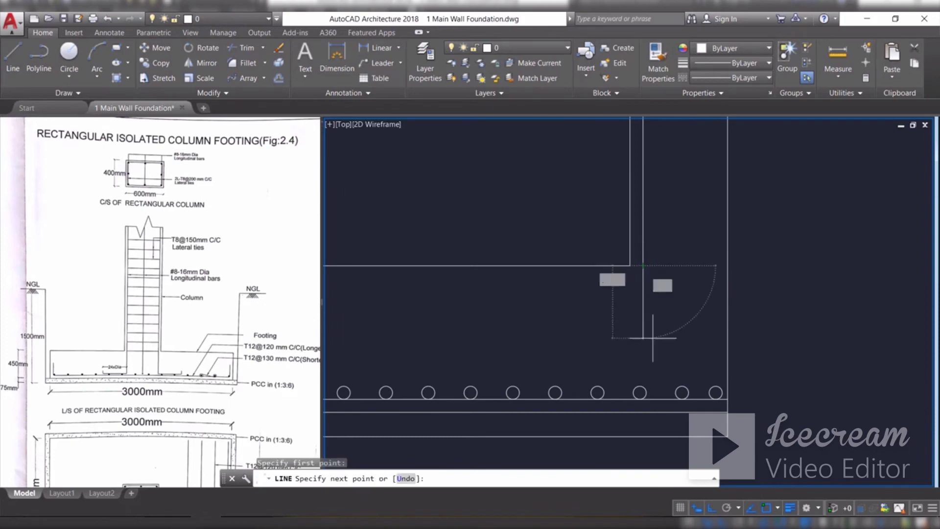
scroll(638, 393, up, 4)
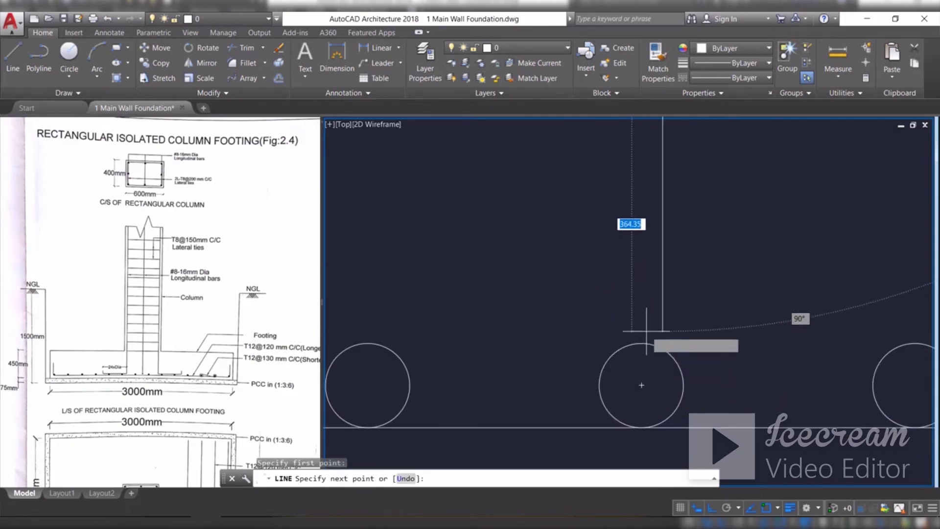
scroll(643, 338, up, 4)
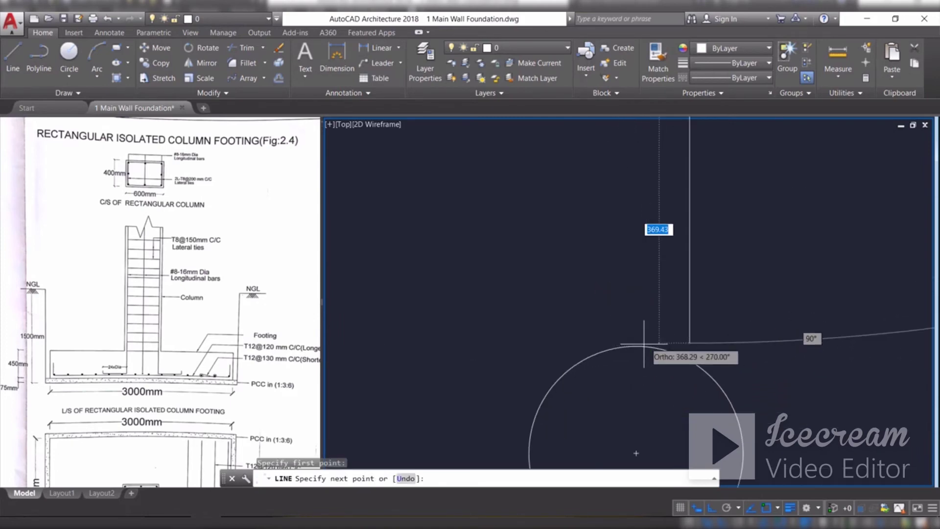
click(689, 345)
Continue the line 450 mm horizontally toward the footing's outer edge and 20 mm upward to form the column bar's foot and hook
scroll(700, 333, down, 8)
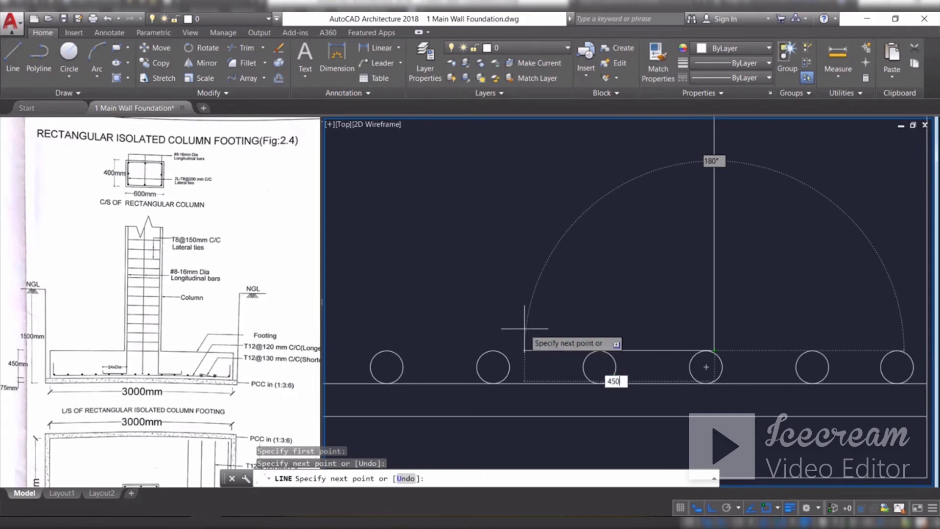
key(Return)
scroll(505, 316, down, 2)
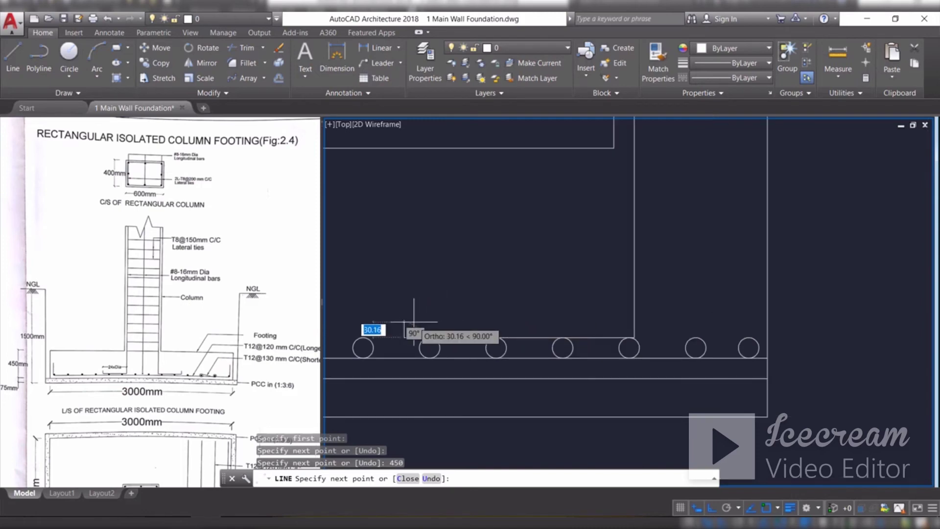
scroll(411, 318, up, 3)
text(2)
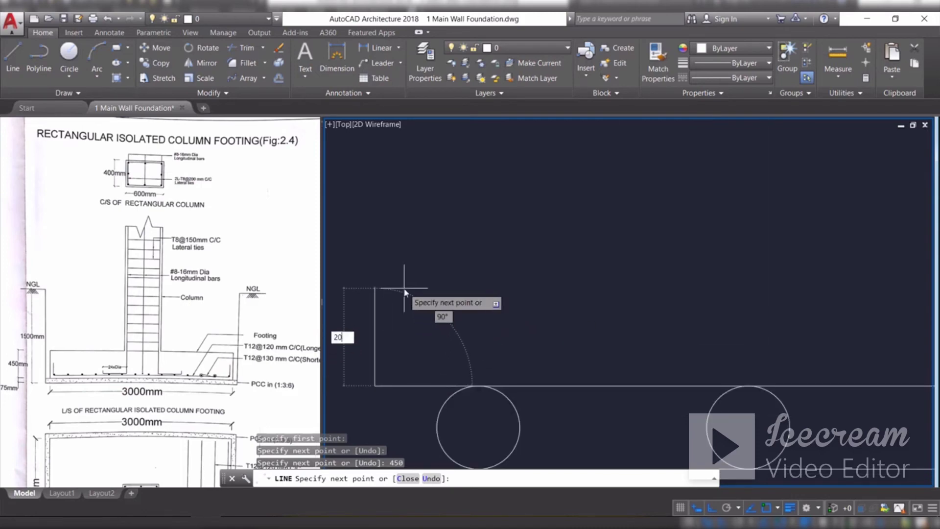
text(0)
key(Return)
key(Escape)
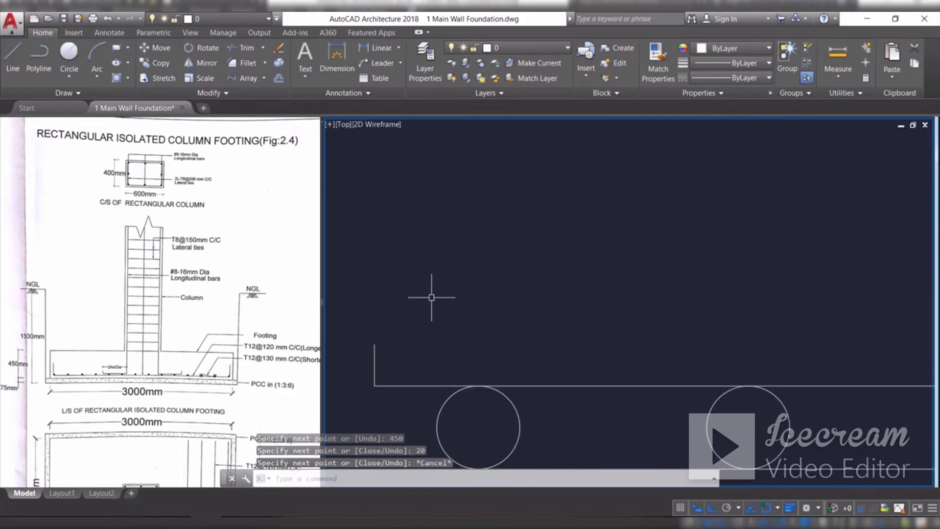
Fillet the hook corner at the outer end of the column bar's foot with a 20 mm radius
click(241, 65)
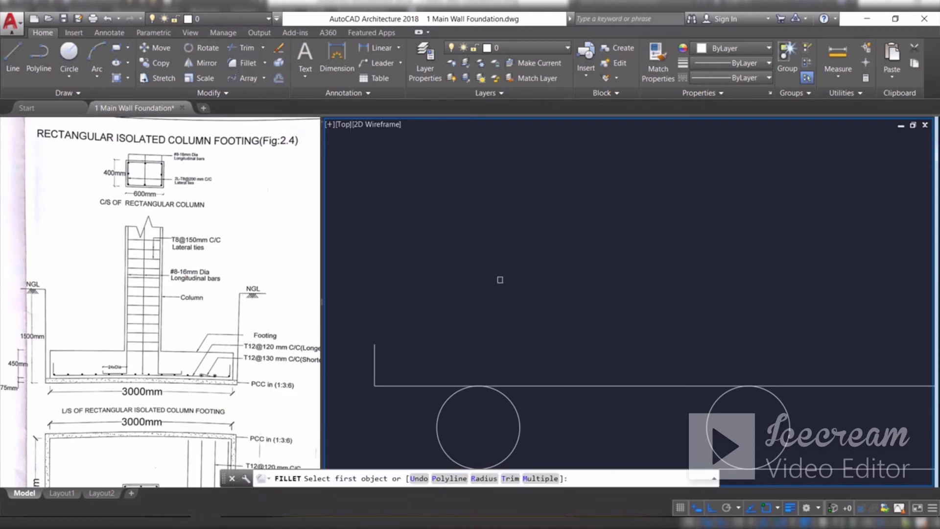
scroll(450, 254, down, 2)
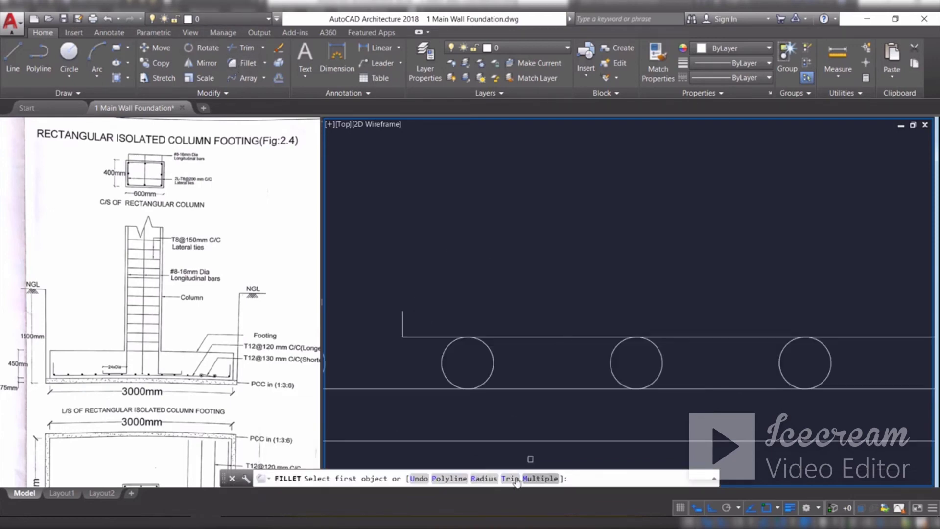
click(487, 478)
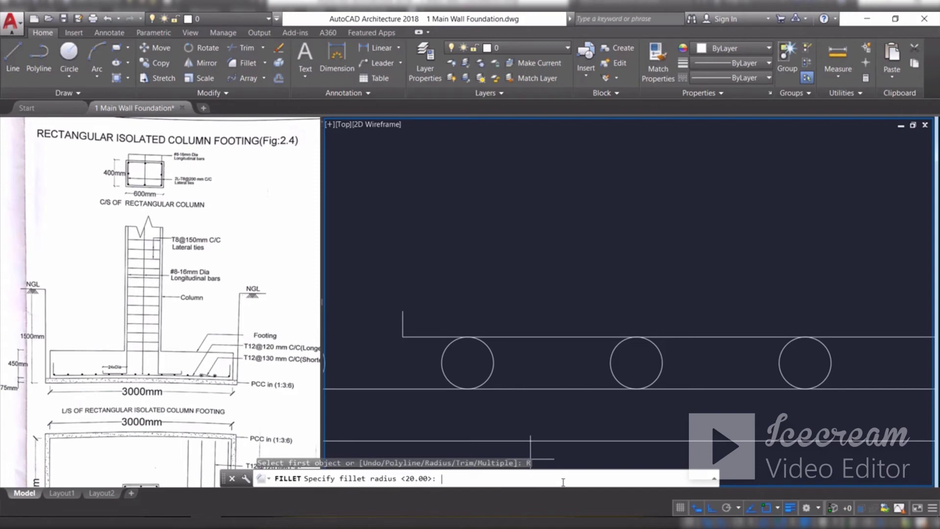
key(Return)
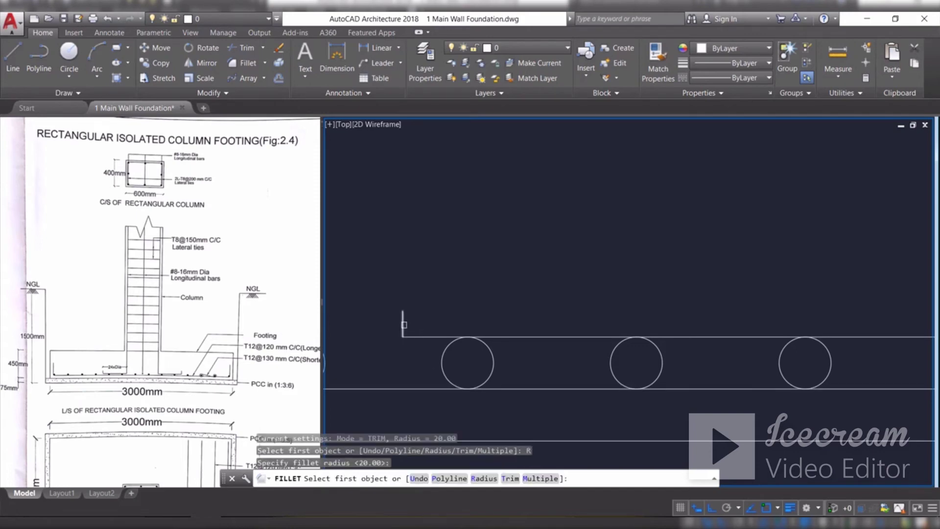
click(404, 325)
click(415, 337)
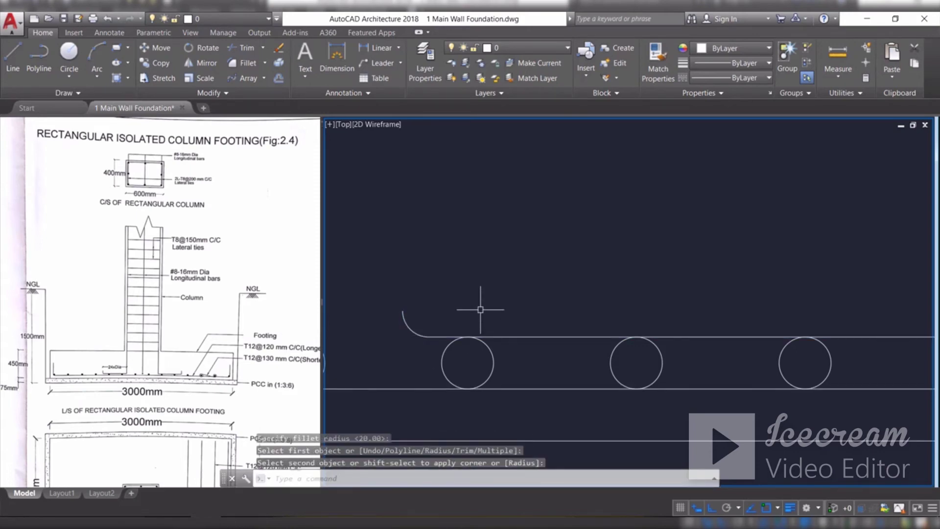
Fillet the corner between the vertical column bar and its horizontal foot with a 20 mm radius
key(space)
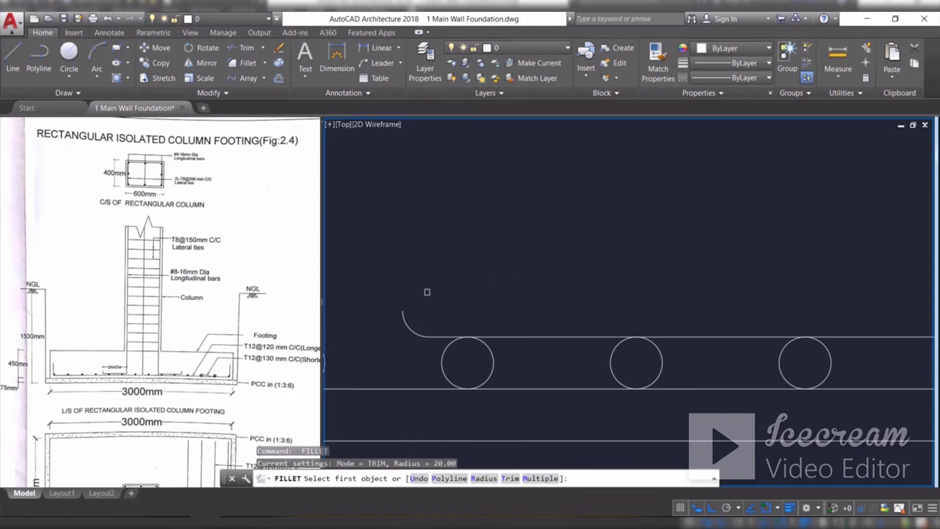
scroll(426, 293, down, 3)
scroll(648, 311, up, 6)
click(631, 287)
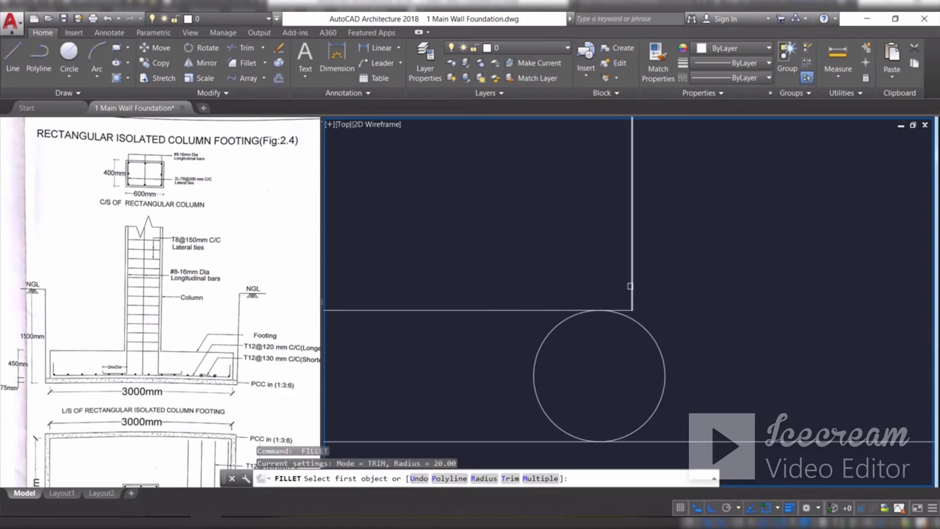
click(548, 309)
scroll(548, 310, down, 6)
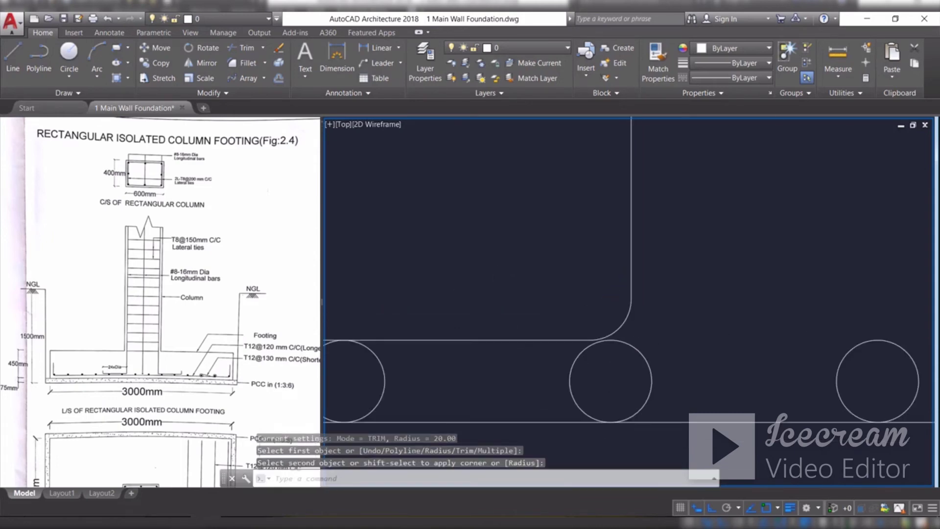
mouse_move(632, 380)
middle_down()
mouse_move(541, 392)
mouse_move(546, 419)
middle_up()
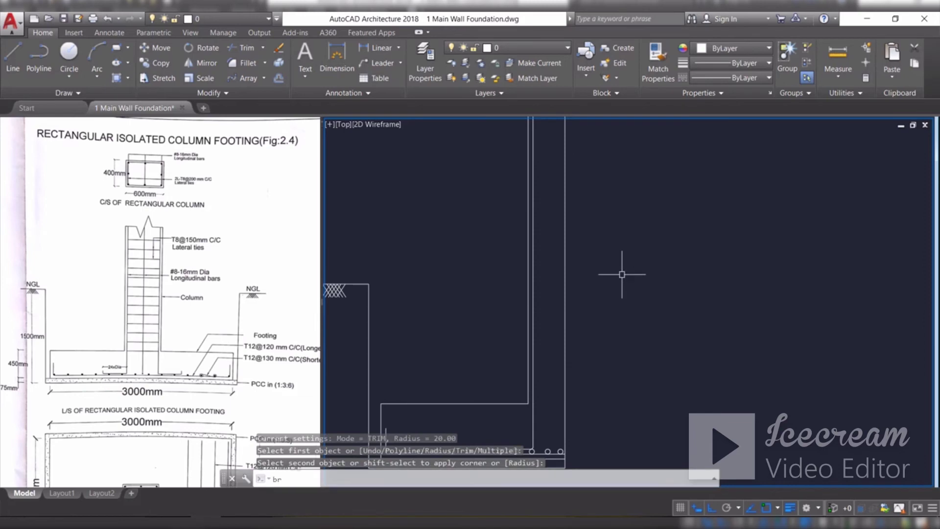
Draw a horizontal break line across the upper half-column, from its outer face past the centreline, with the break symbol at the midpoint
text(BR)
click(321, 400)
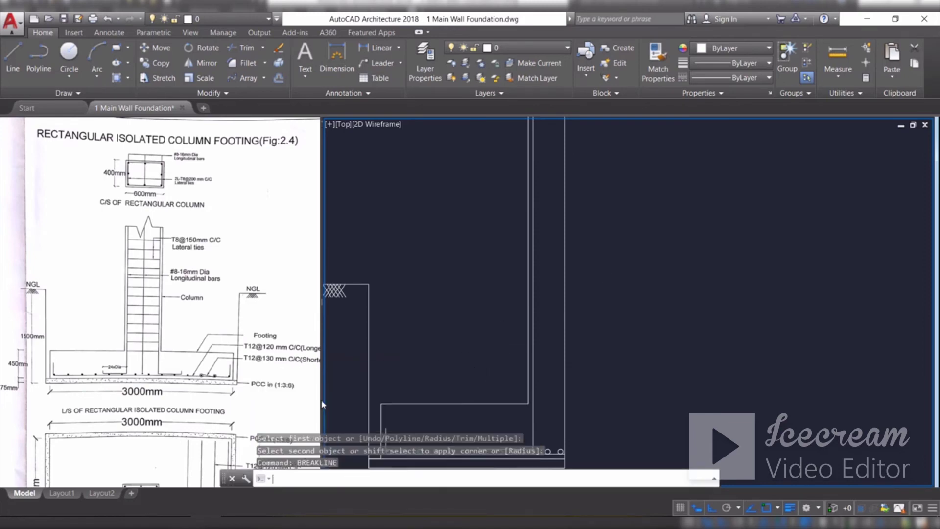
click(528, 195)
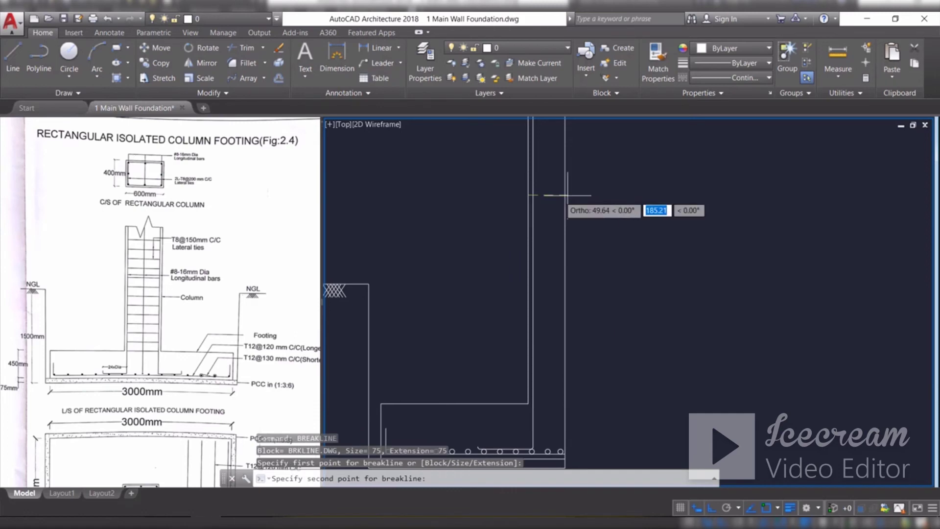
click(625, 194)
key(Return)
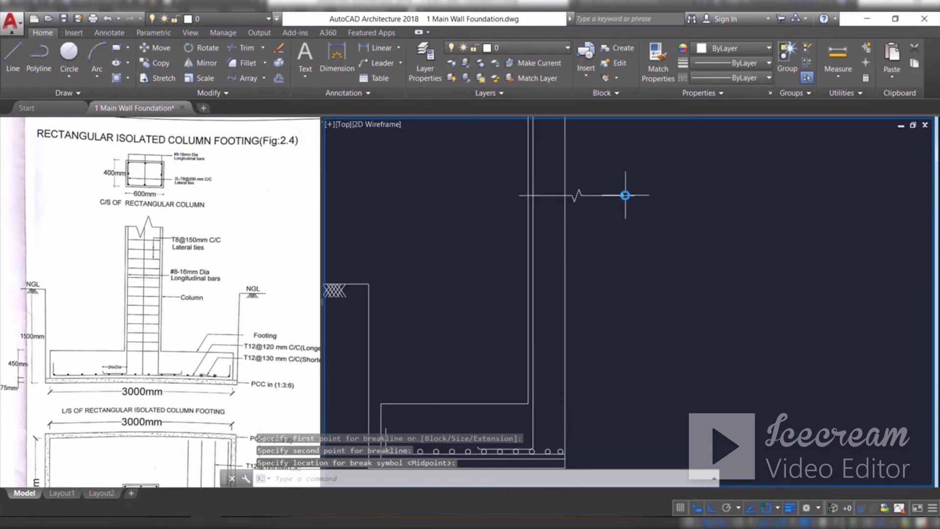
Trim the column face, column bar and centreline above the break line
scroll(488, 275, down, 2)
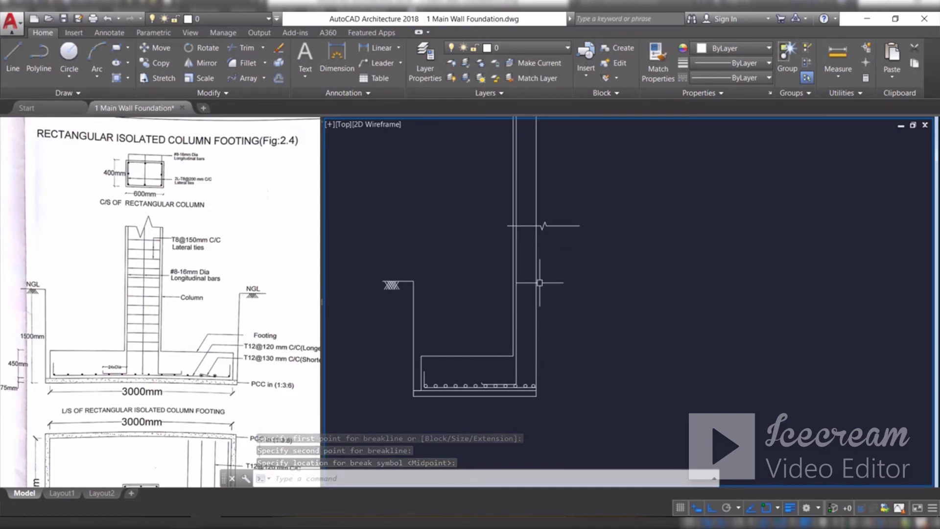
click(246, 47)
key(Return)
click(605, 183)
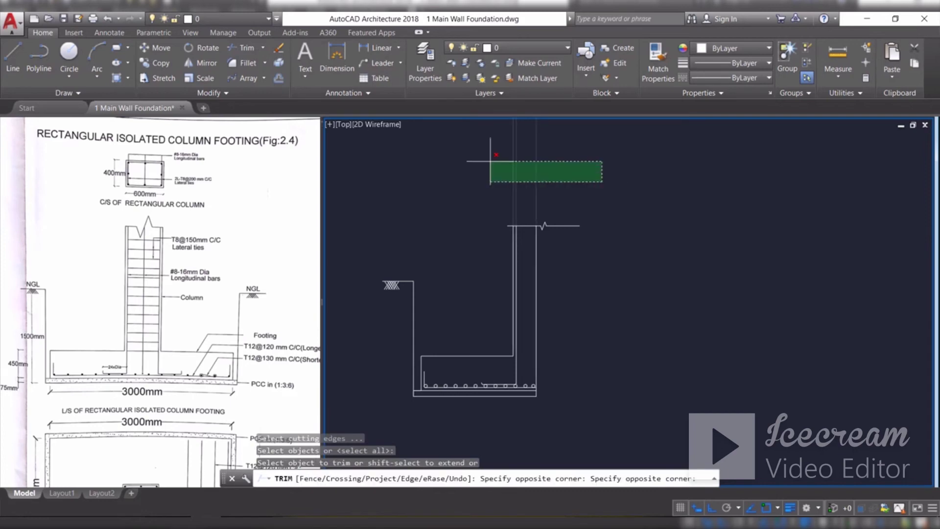
click(429, 131)
key(Escape)
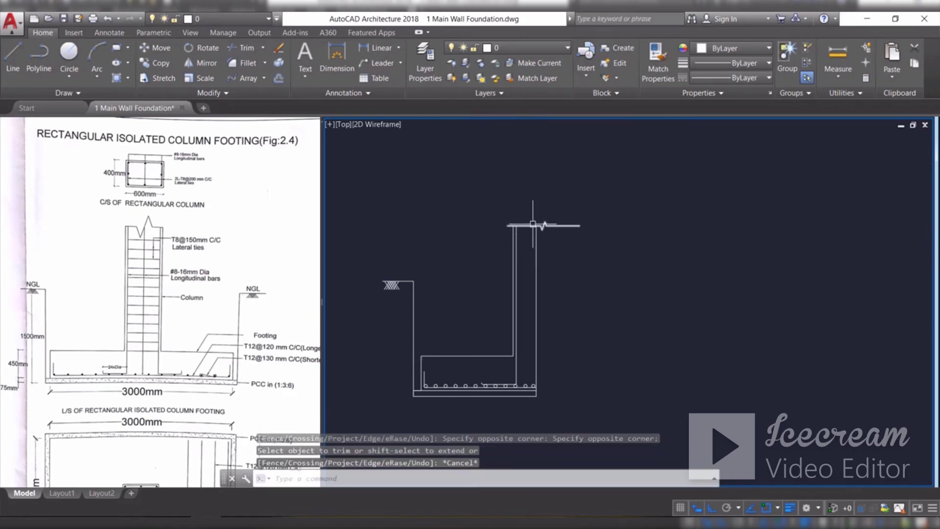
Draw a horizontal tie line from the vertical column bar to the column centreline, level with the footing's upper surface
click(13, 61)
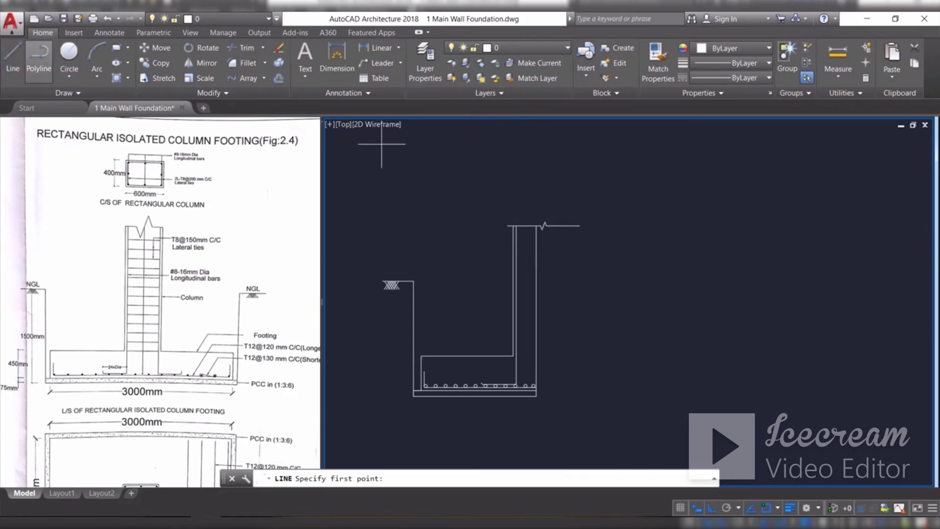
scroll(529, 364, up, 2)
scroll(508, 349, up, 3)
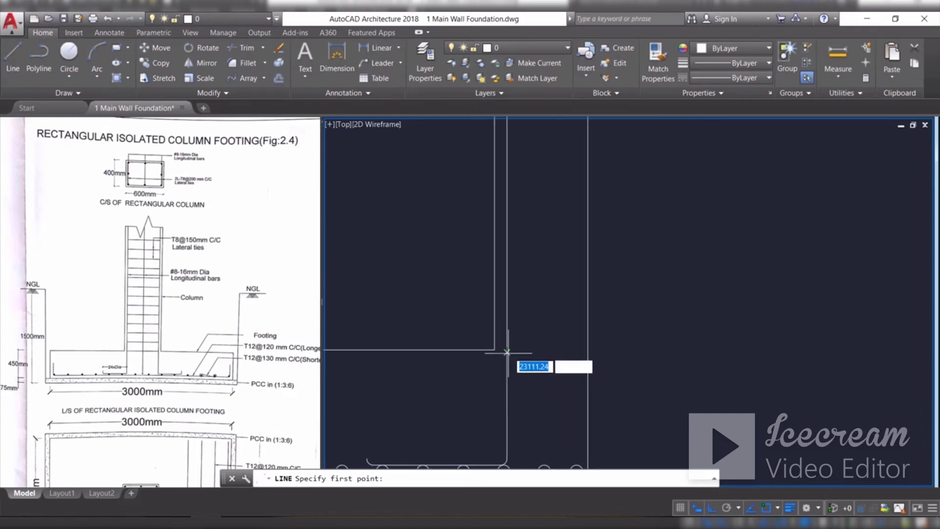
click(506, 349)
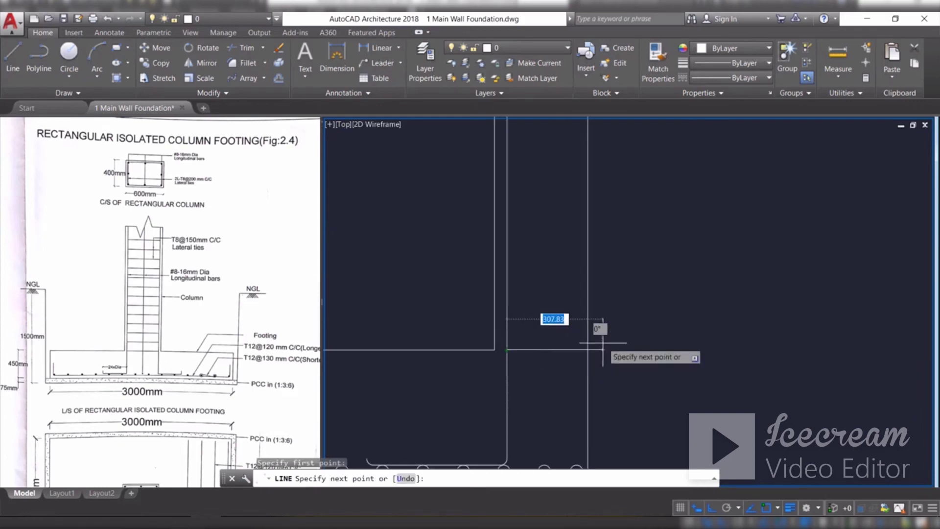
key(Escape)
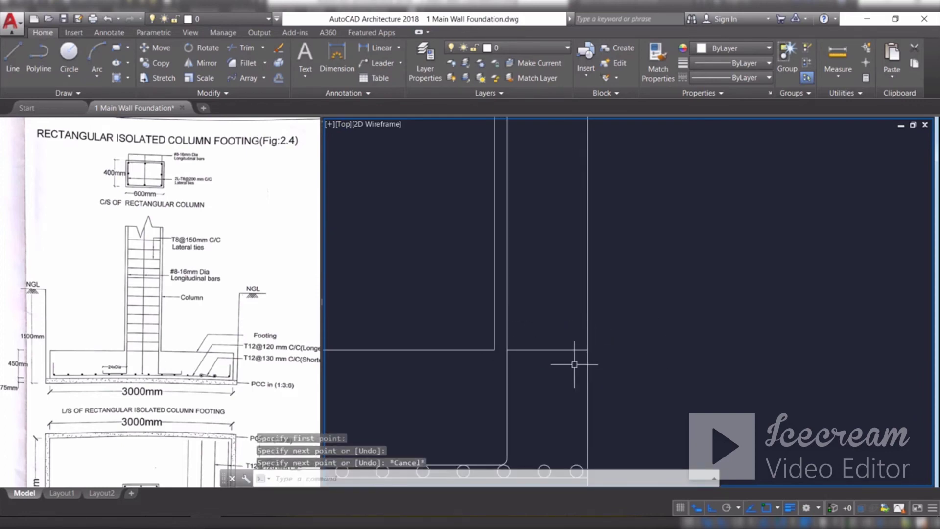
Array the tie line along the column centreline as a path array with 150 mm spacing
click(556, 360)
click(536, 313)
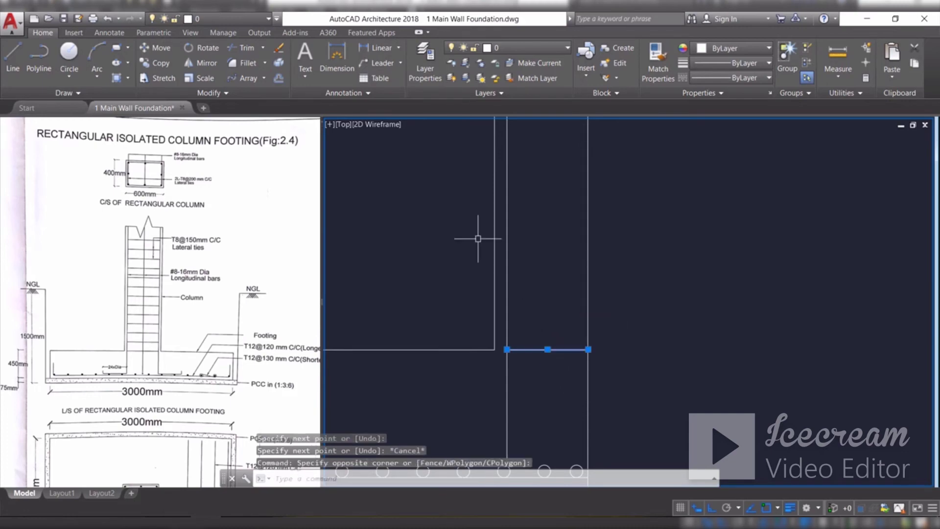
click(245, 79)
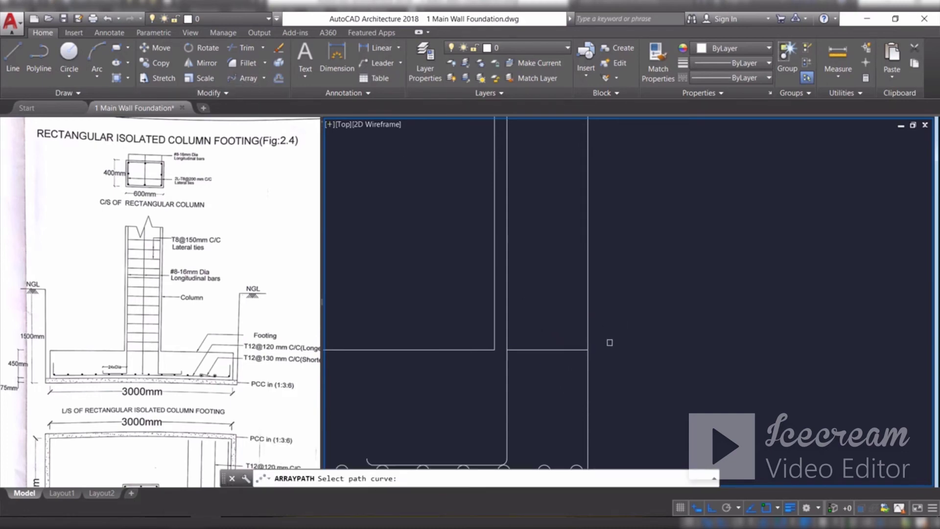
click(588, 330)
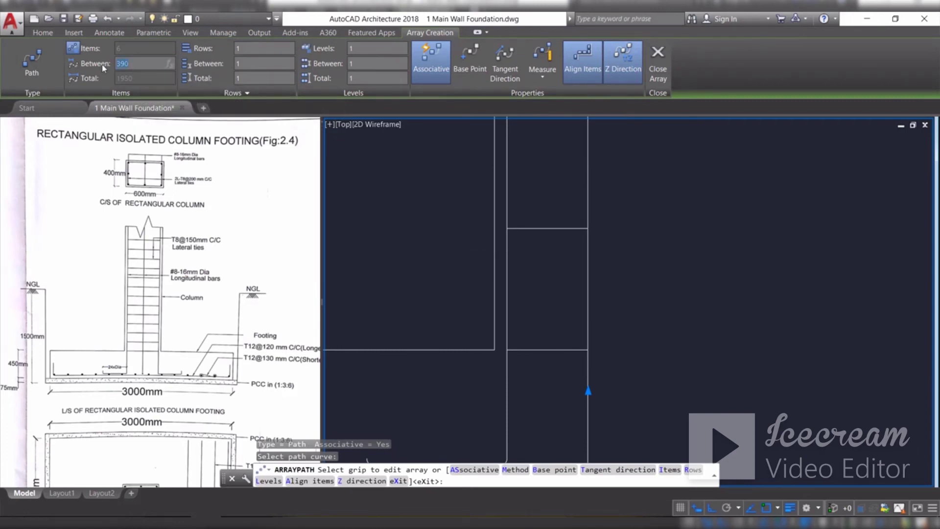
key(Return)
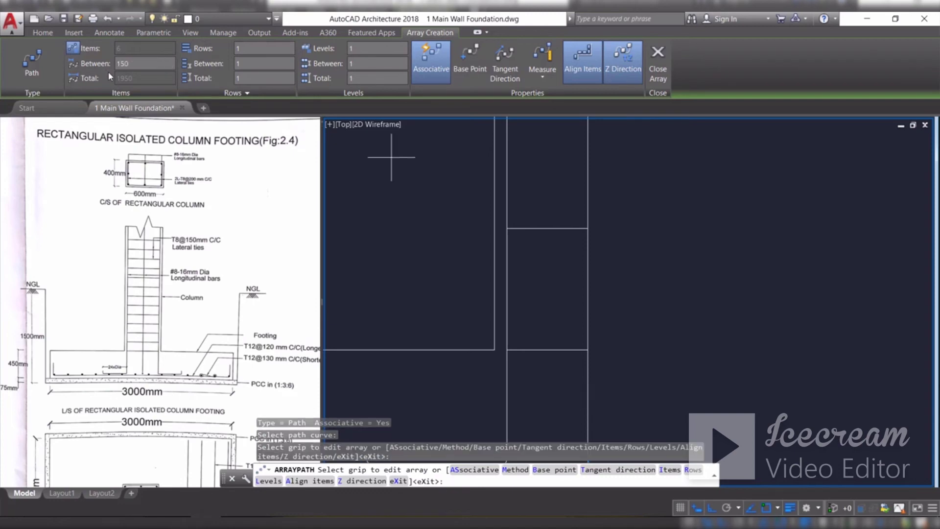
click(657, 63)
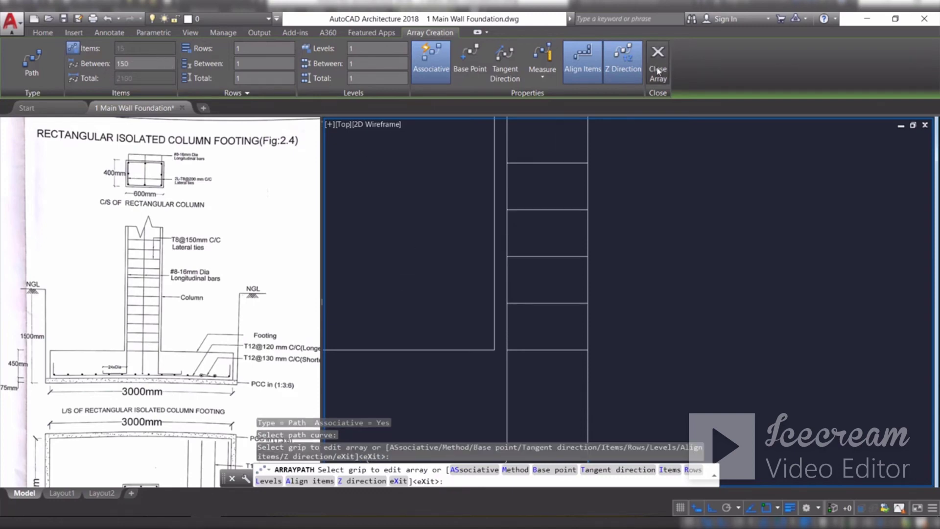
Explode the tie array and erase the three ties above the break line
click(538, 195)
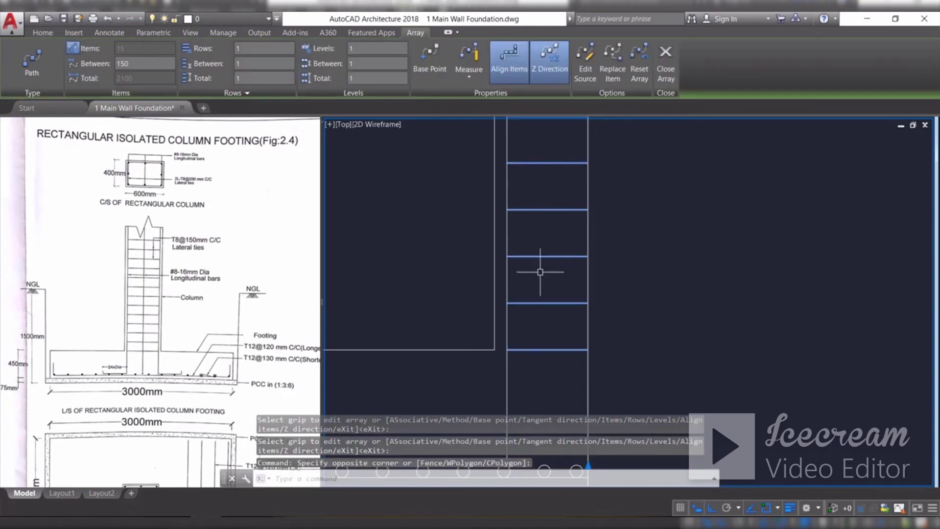
scroll(535, 286, down, 5)
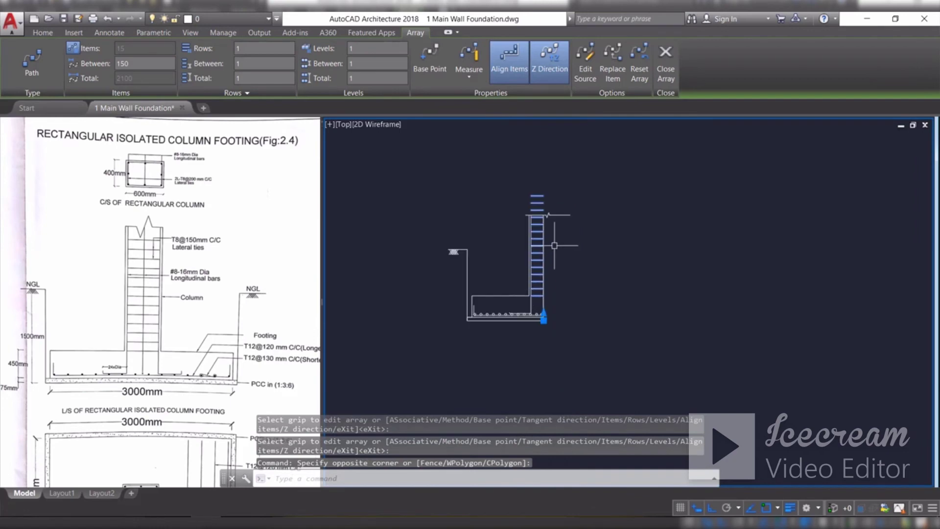
text(x)
key(Return)
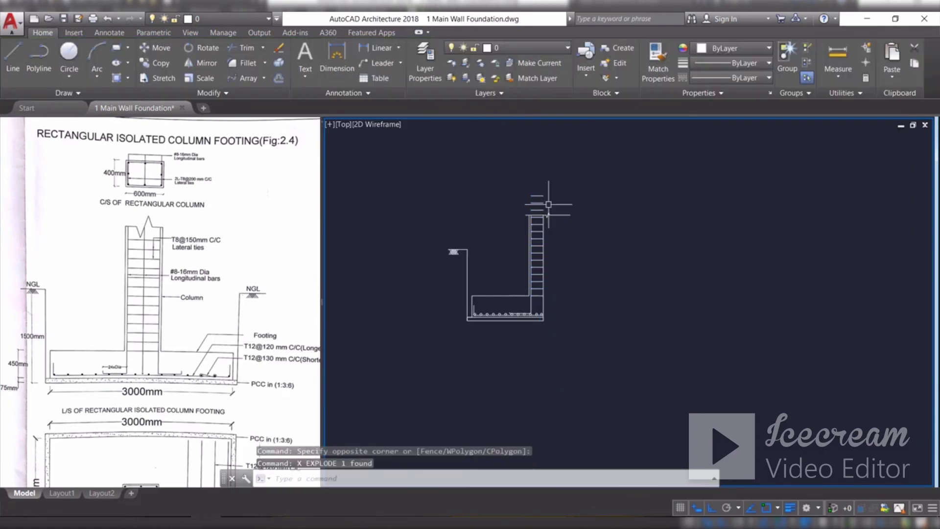
scroll(548, 203, up, 5)
click(432, 137)
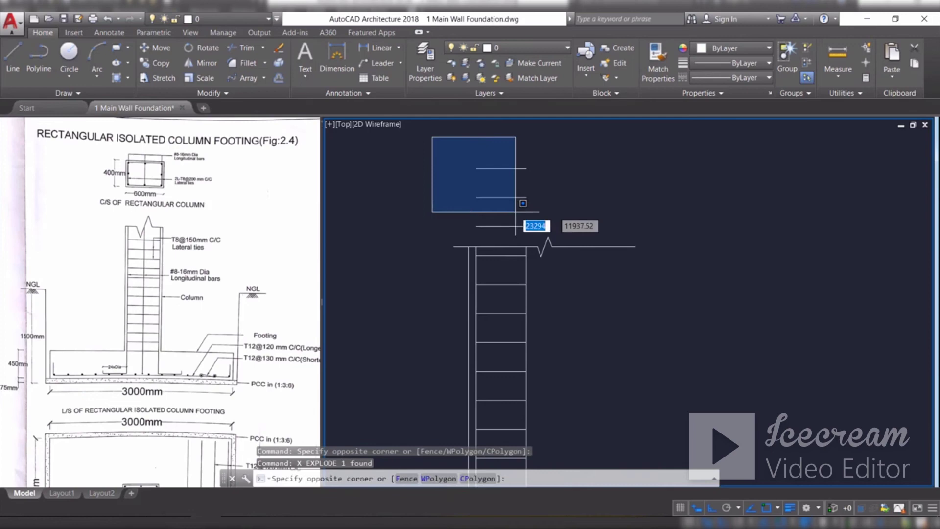
click(538, 233)
key(Delete)
scroll(476, 199, down, 5)
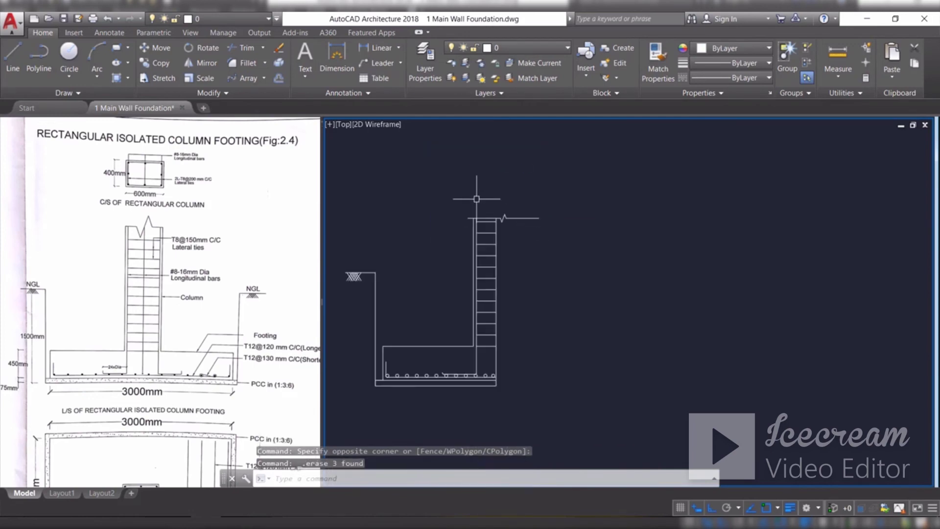
Shorten the column centreline by stretching its lower end up to the level of the tops of the bottom bar circles
click(397, 362)
key(Escape)
scroll(397, 362, up, 2)
click(553, 364)
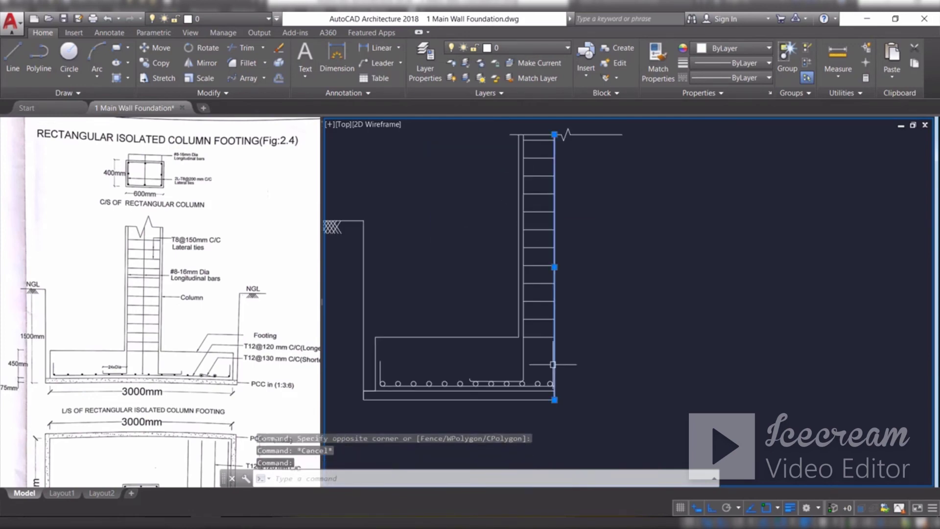
scroll(552, 387, up, 5)
scroll(552, 386, down, 2)
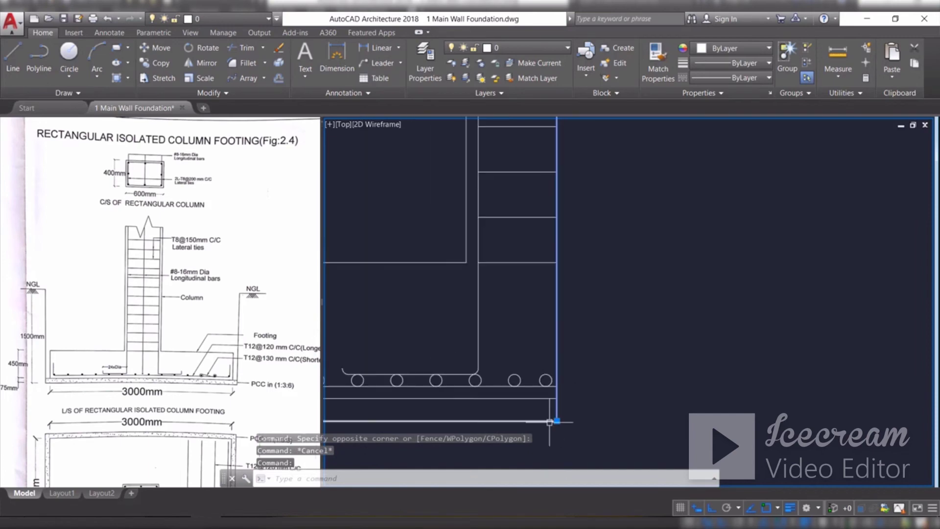
click(557, 420)
scroll(552, 386, up, 10)
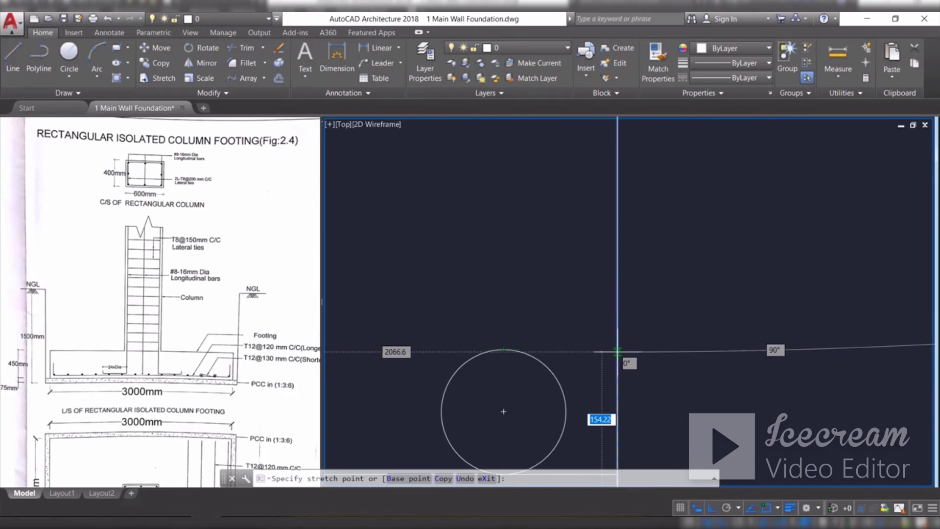
click(617, 351)
scroll(631, 343, down, 8)
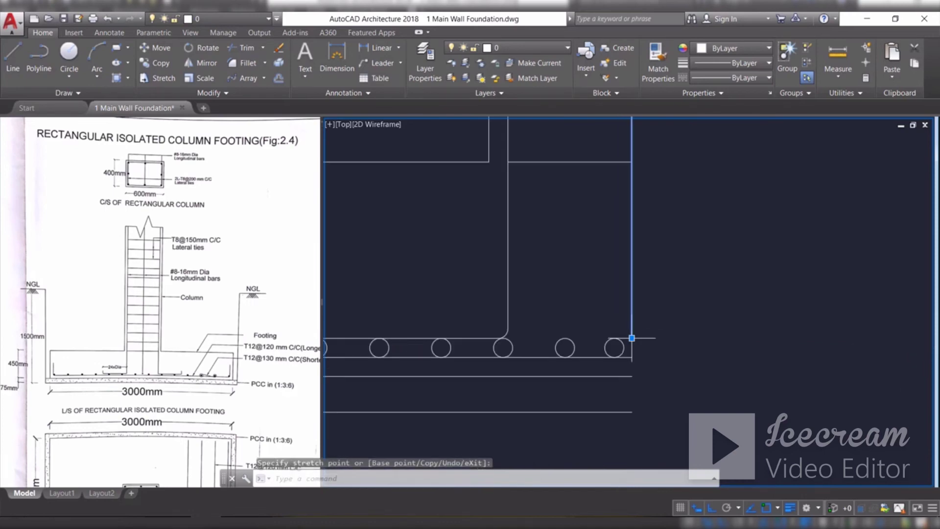
click(632, 338)
key(Escape)
Mirror the left half of the longitudinal section, excluding the break line, about the vertical column centreline, keeping the source objects
scroll(653, 363, down, 8)
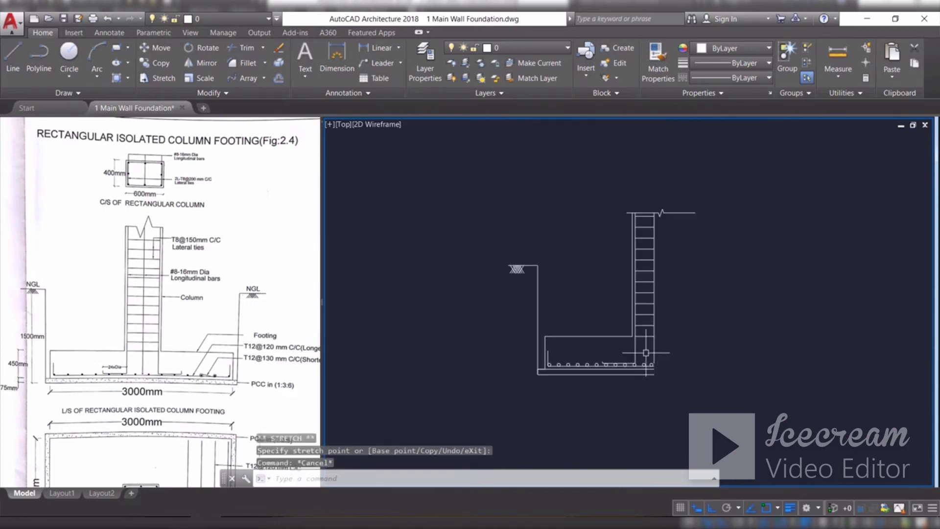
click(457, 179)
click(704, 411)
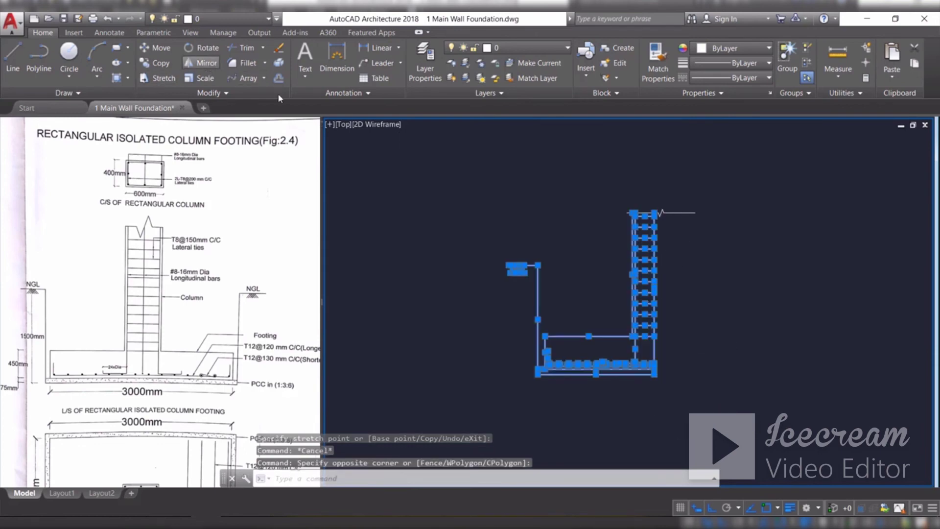
scroll(683, 392, up, 4)
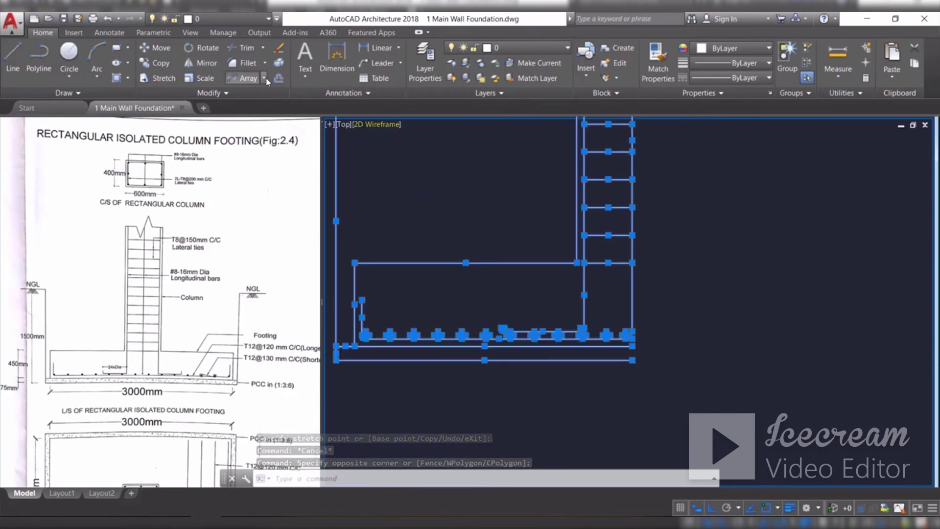
click(201, 63)
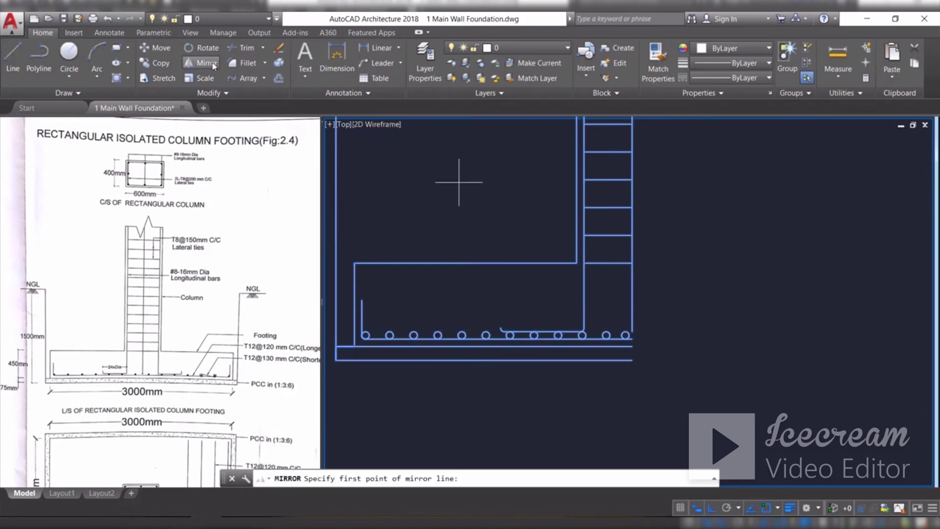
click(632, 361)
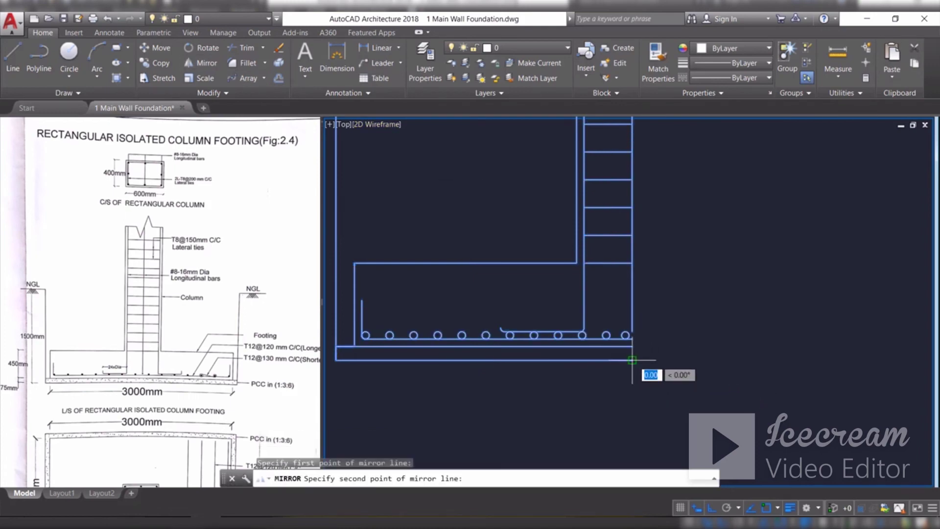
click(647, 416)
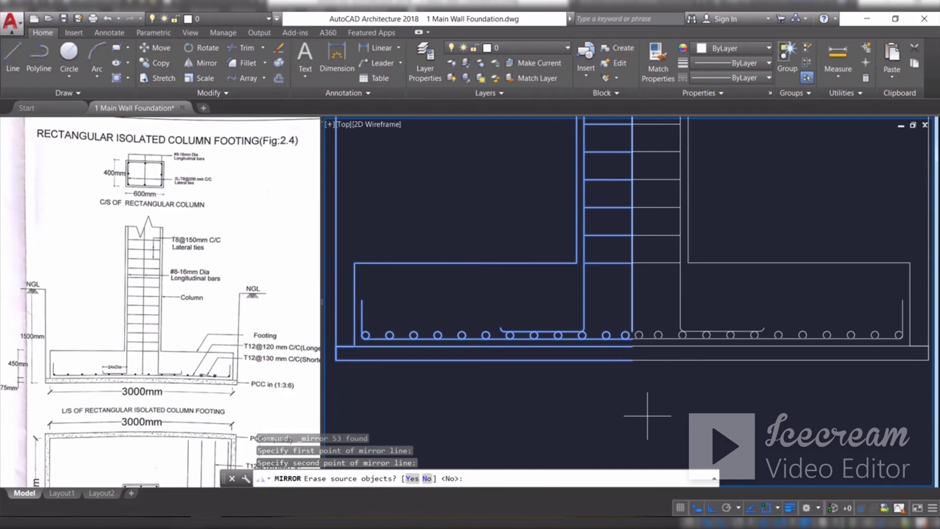
key(Return)
scroll(556, 400, down, 3)
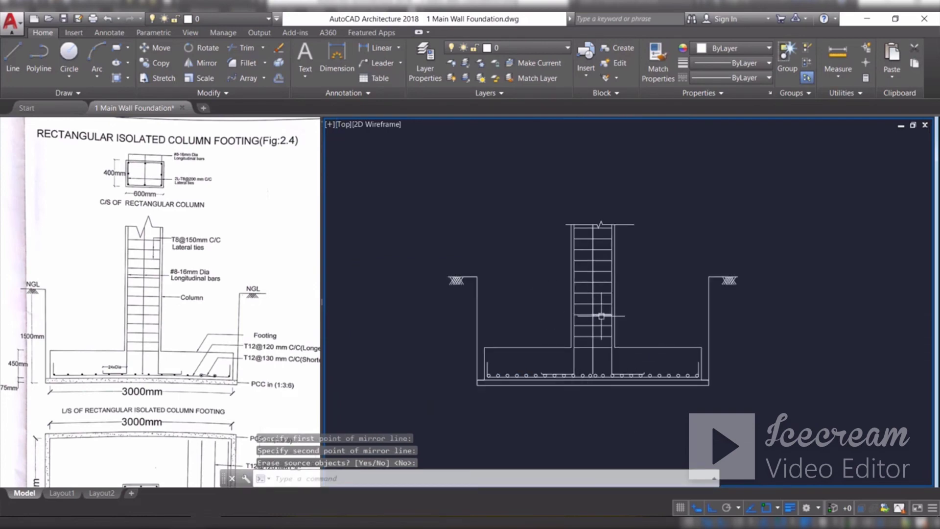
Draw a 3200 by 2200 mm rectangle below the longitudinal section, aligned with the left edge of its PCC bed
scroll(490, 290, down, 5)
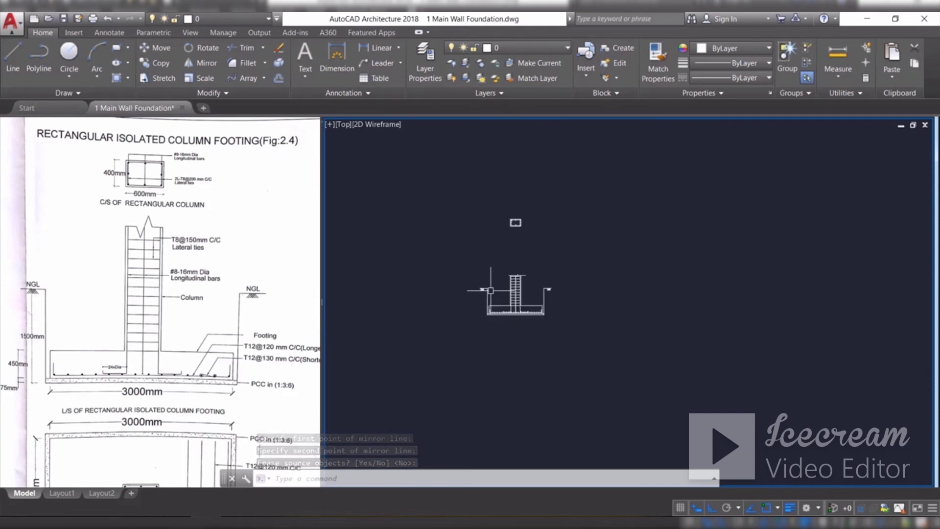
scroll(490, 290, up, 4)
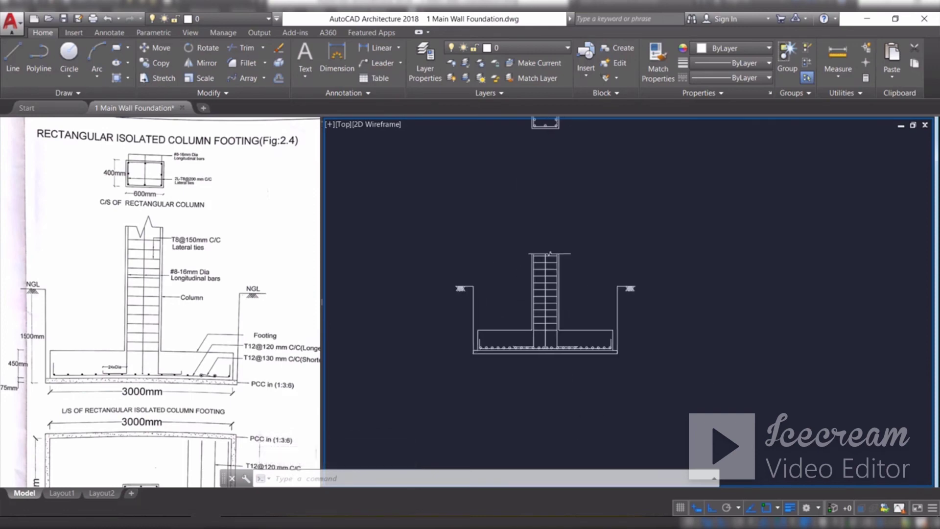
mouse_move(578, 413)
middle_down()
mouse_move(564, 409)
mouse_move(577, 237)
mouse_move(575, 246)
middle_up()
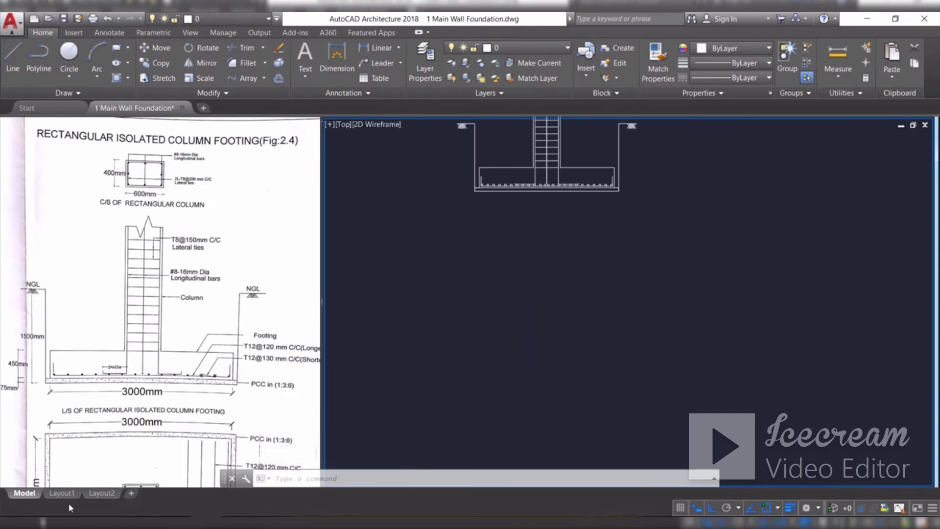
click(114, 396)
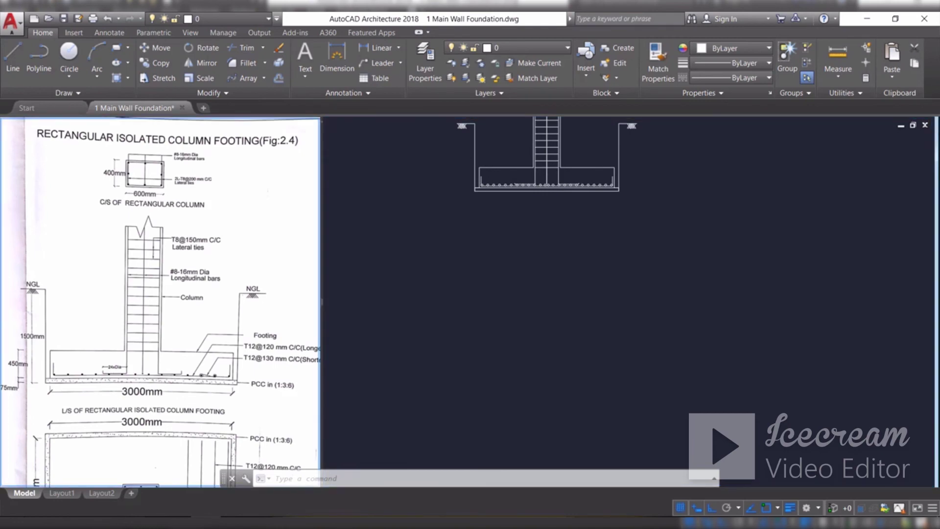
middle_drag(136, 408, 149, 332)
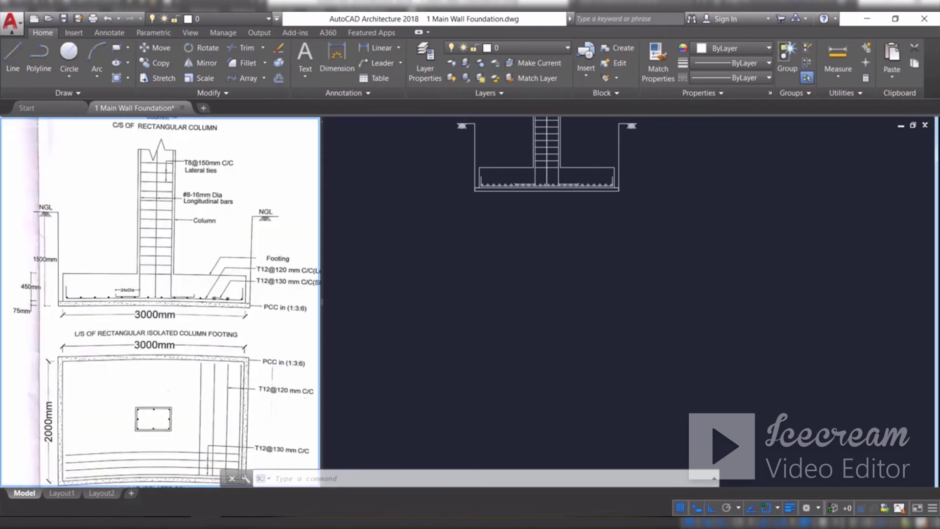
middle_drag(145, 390, 152, 343)
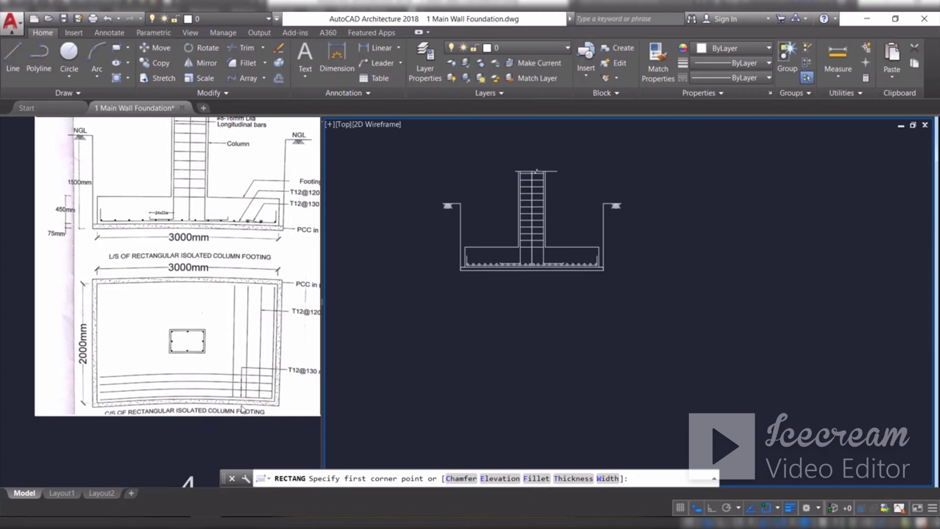
click(119, 48)
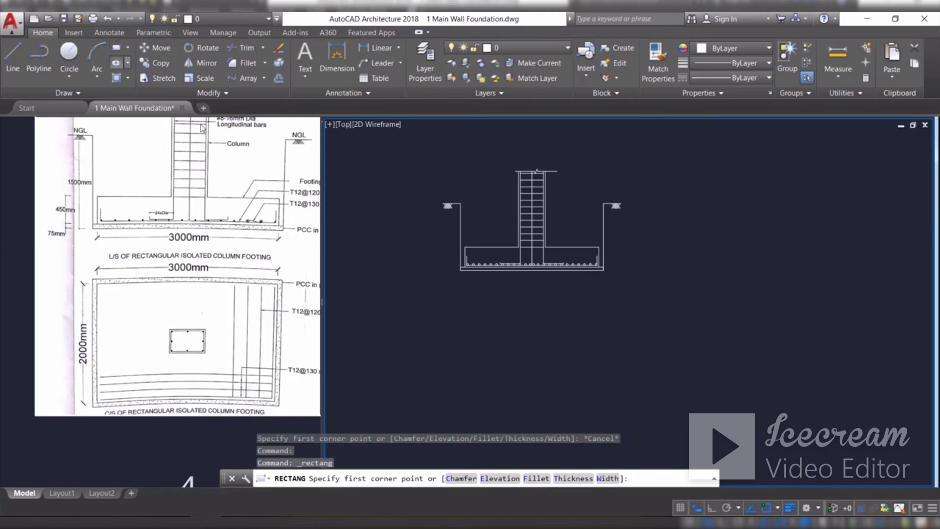
scroll(495, 284, up, 4)
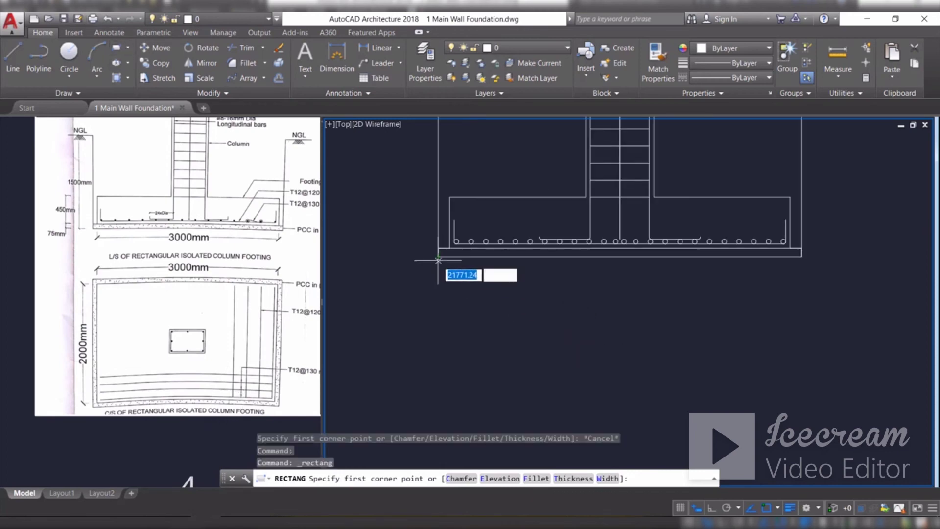
click(438, 296)
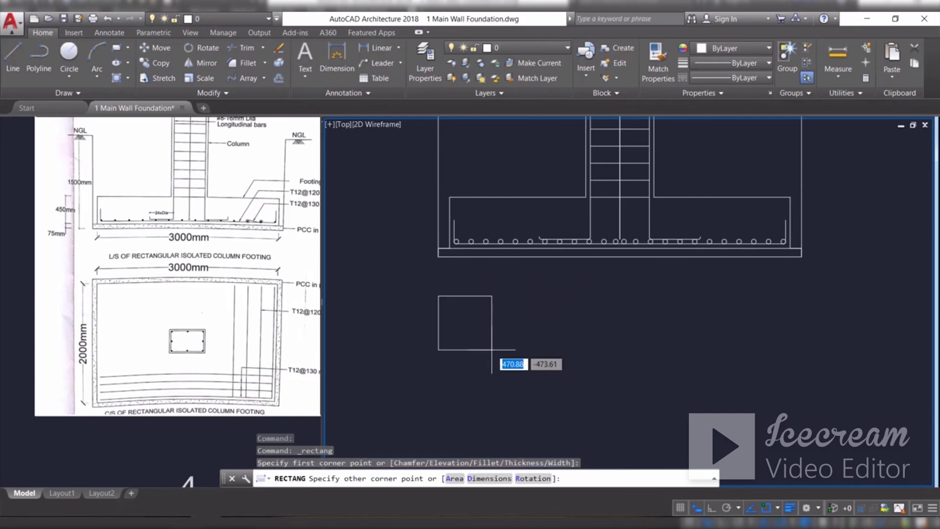
scroll(488, 346, down, 3)
text(d)
key(Return)
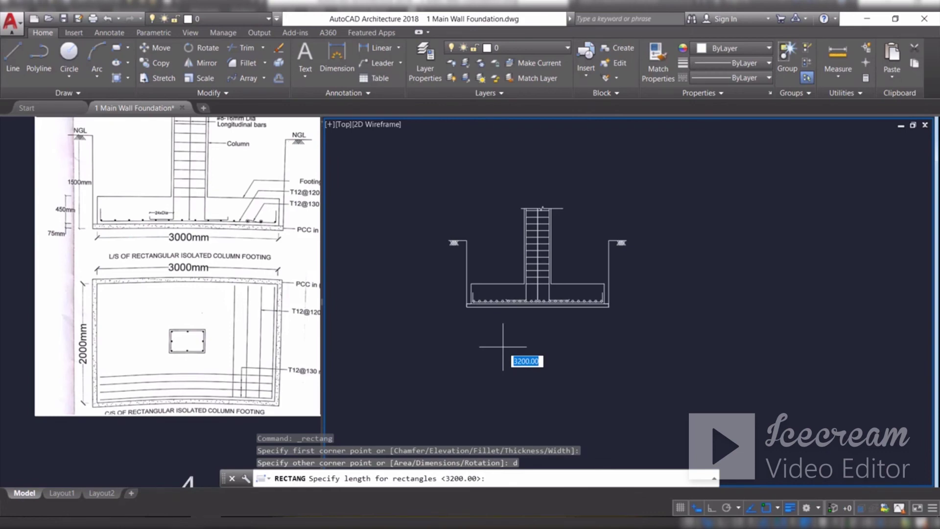
key(Return)
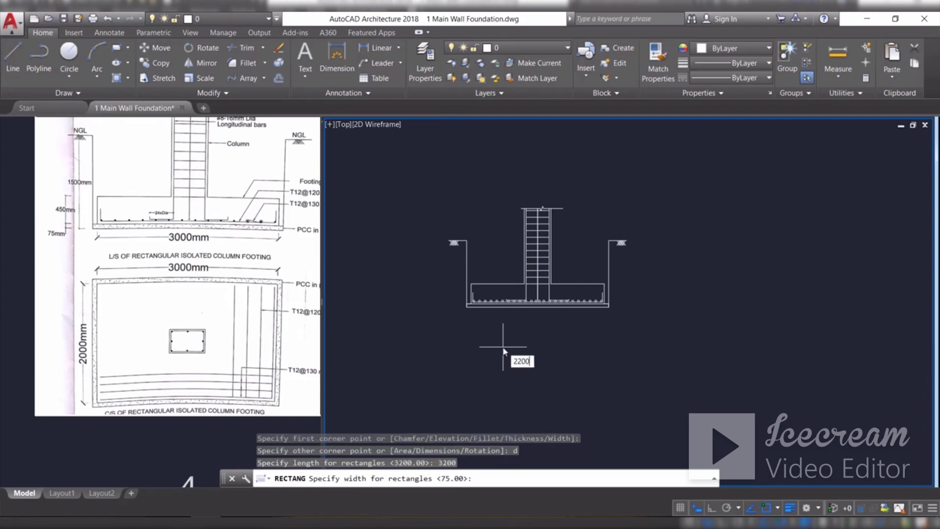
key(Return)
click(503, 347)
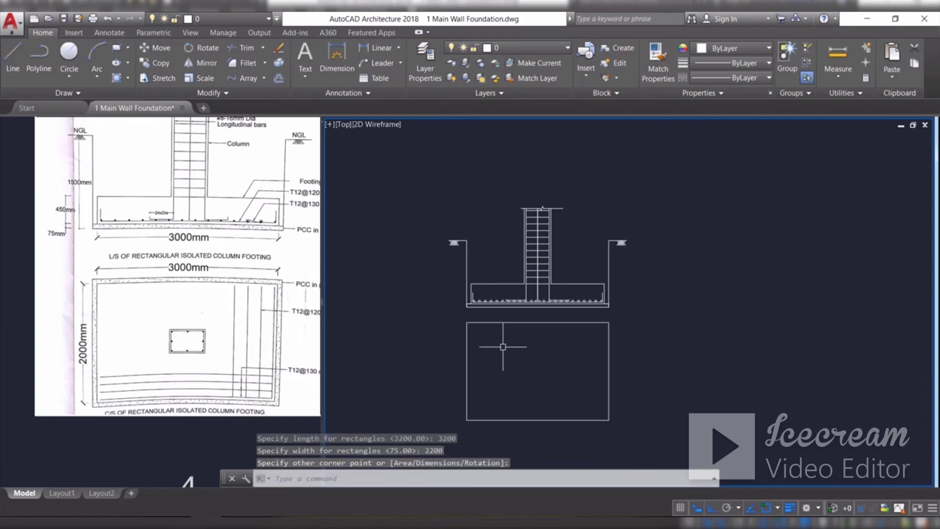
Offset the plan rectangle inward by 100 mm to outline the footing
click(277, 79)
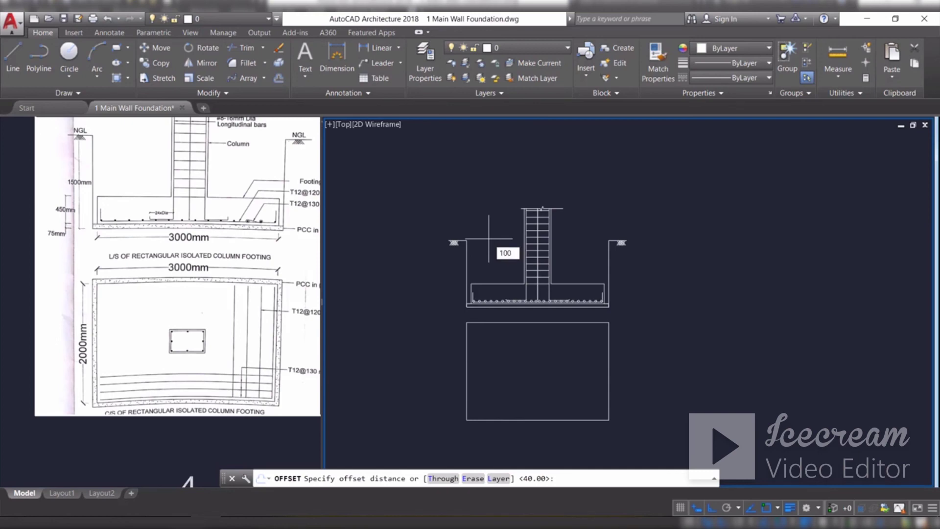
key(Return)
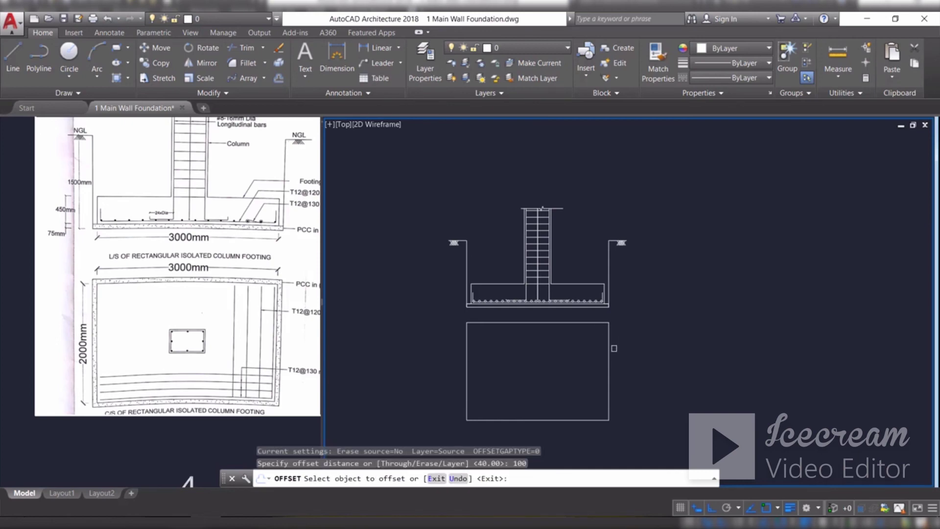
click(607, 333)
click(591, 347)
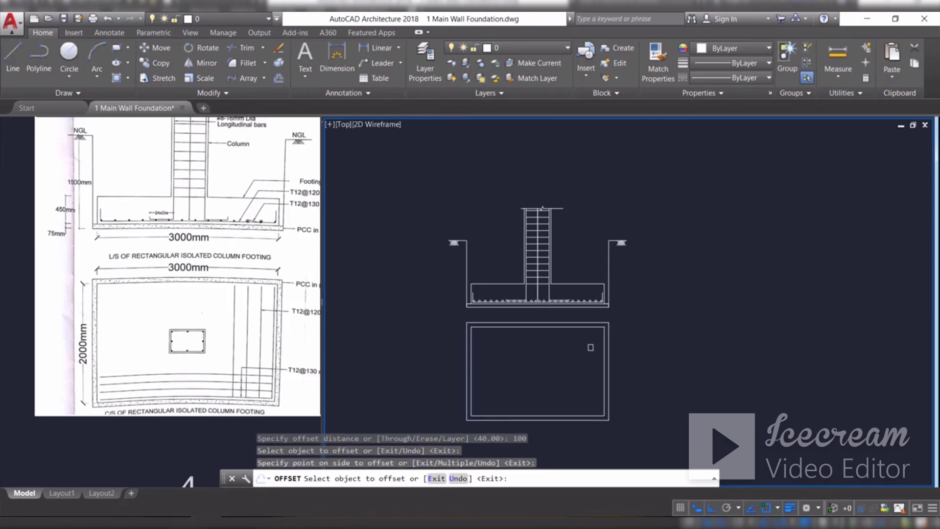
key(Return)
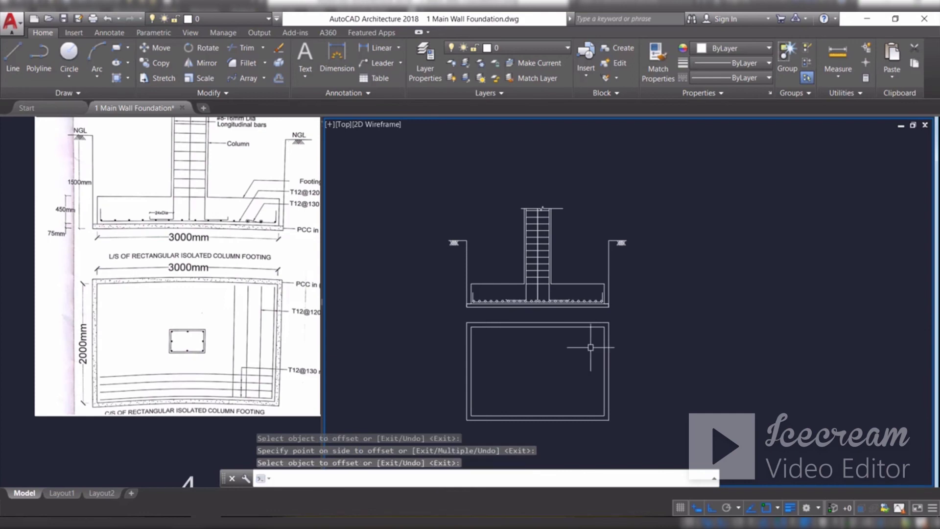
Offset the inner footing rectangle inward by 40 mm for the reinforcement cover
key(Return)
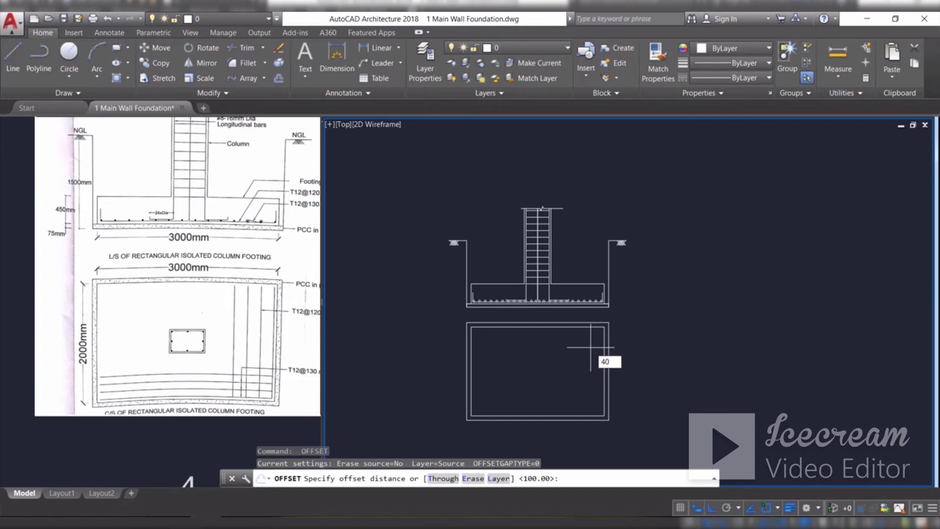
key(Return)
click(604, 355)
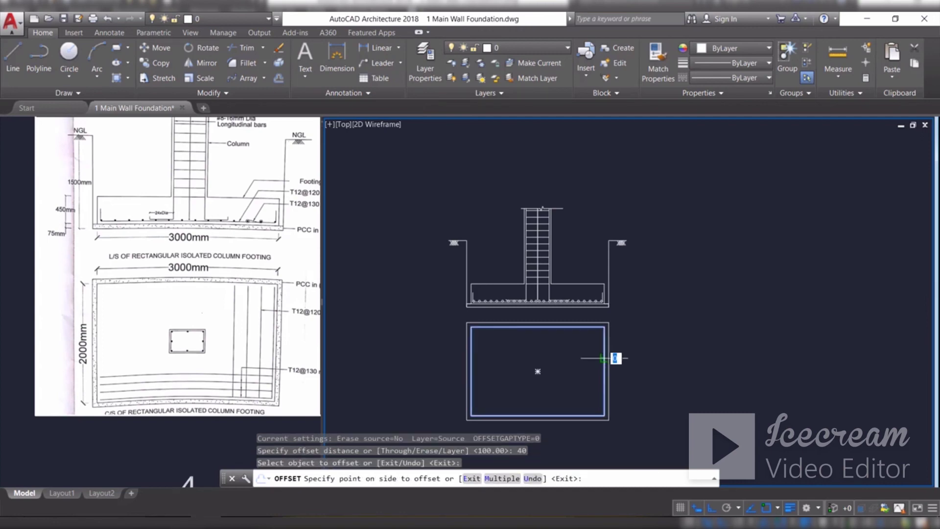
click(587, 358)
key(Escape)
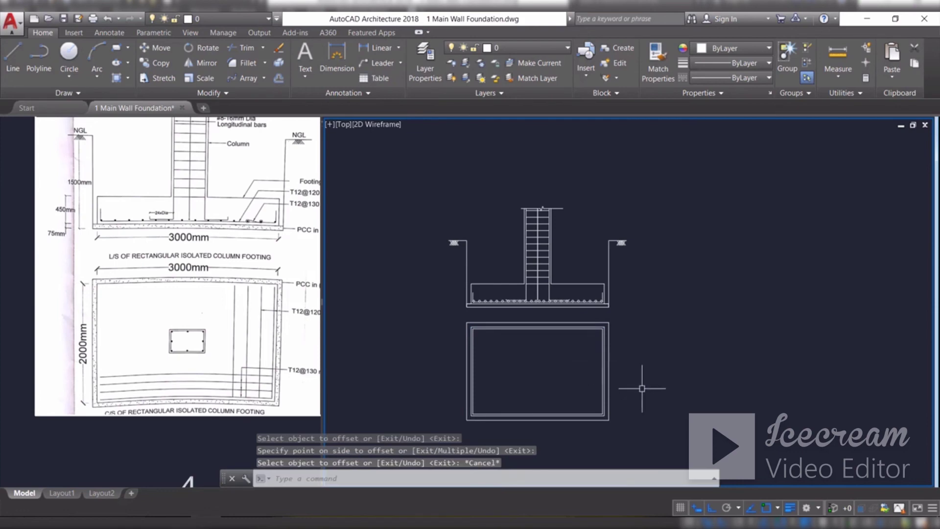
Explode the three nested rectangles of the plan view into separate lines
click(642, 388)
click(554, 363)
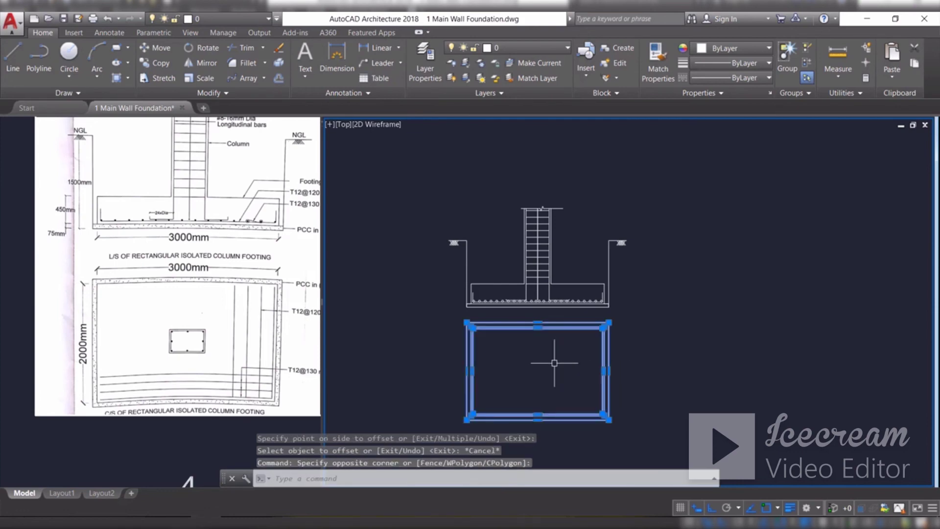
text(x)
key(Return)
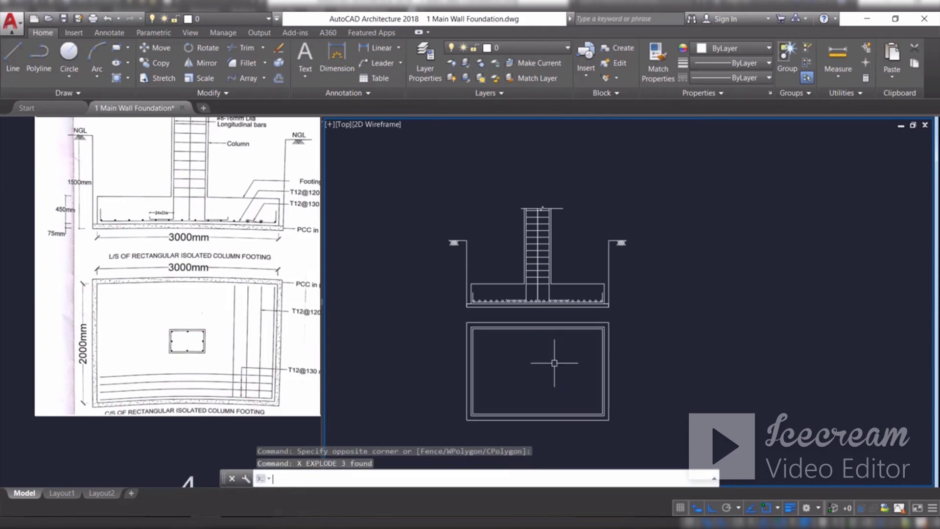
Erase the top and left lines of the innermost plan rectangle
scroll(489, 363, up, 10)
click(480, 295)
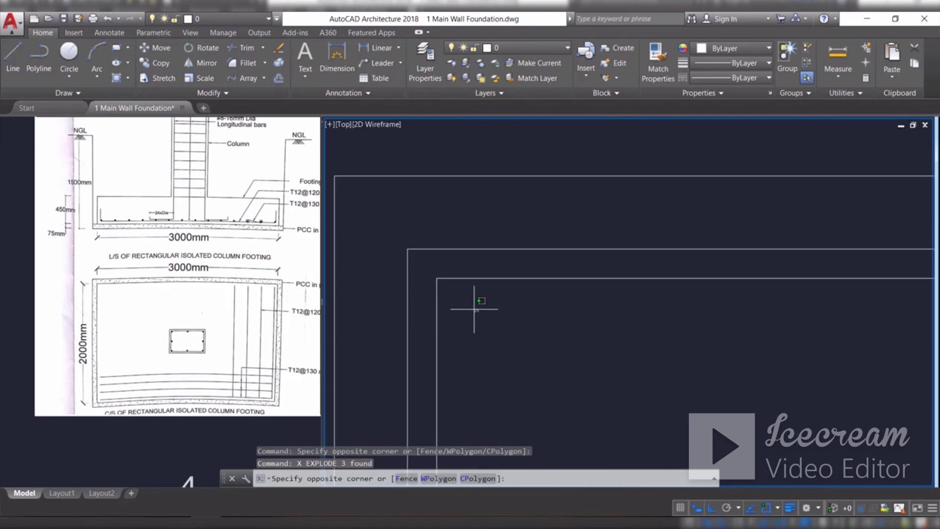
click(426, 262)
key(Delete)
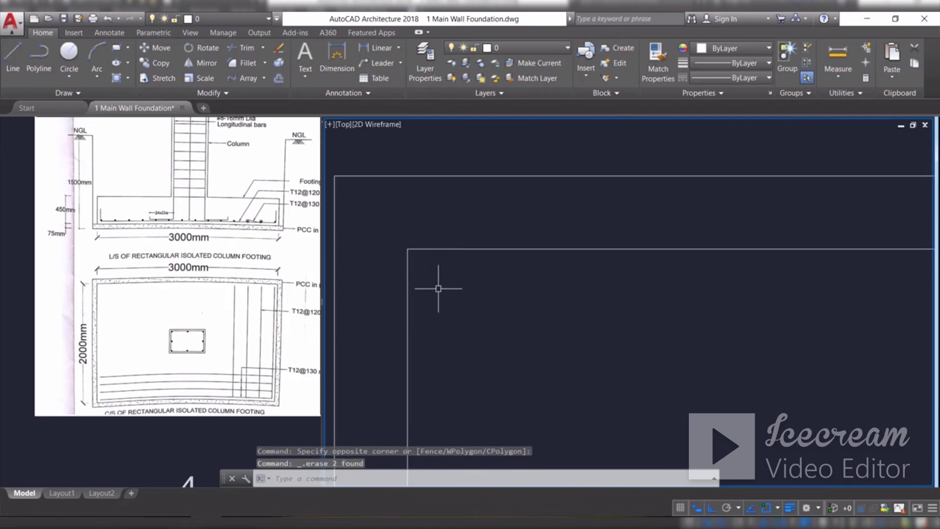
Offset the remaining vertical bar line toward the plan's interior three times at 130 mm spacing, using the Multiple option
scroll(439, 294, down, 8)
scroll(510, 330, up, 5)
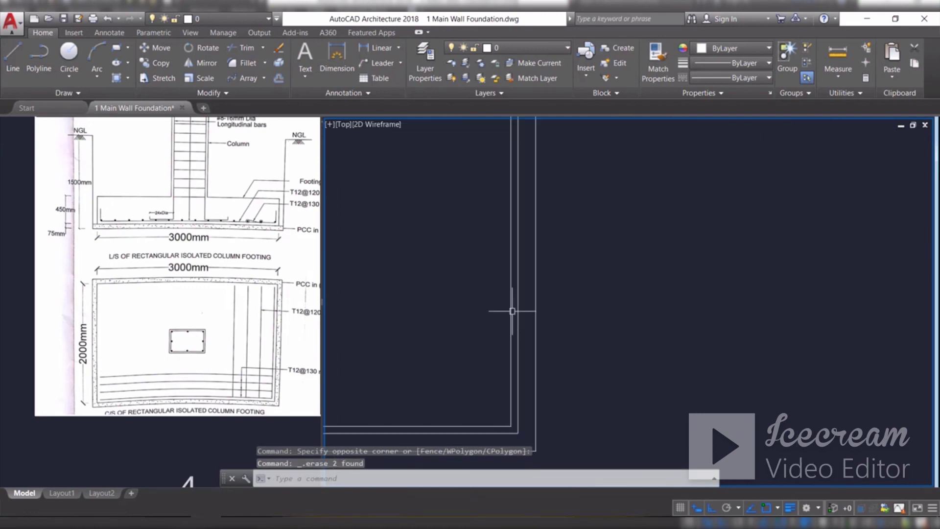
mouse_move(508, 313)
middle_down()
mouse_move(502, 319)
mouse_move(623, 342)
mouse_move(604, 313)
middle_up()
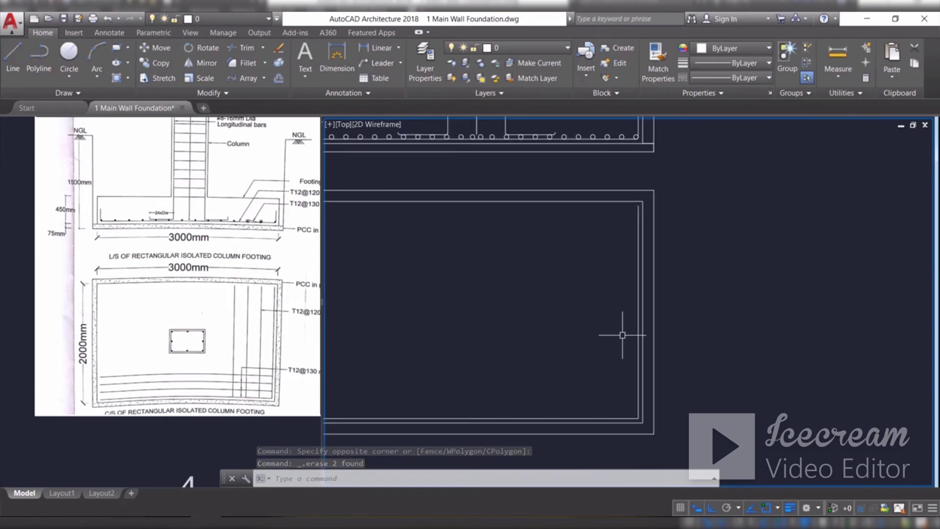
click(279, 77)
scroll(471, 298, down, 2)
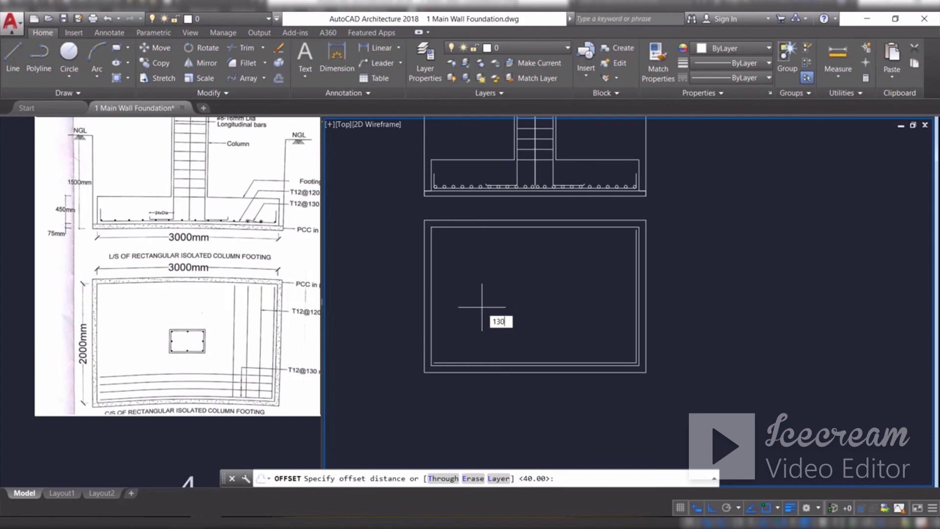
key(Return)
scroll(622, 274, up, 4)
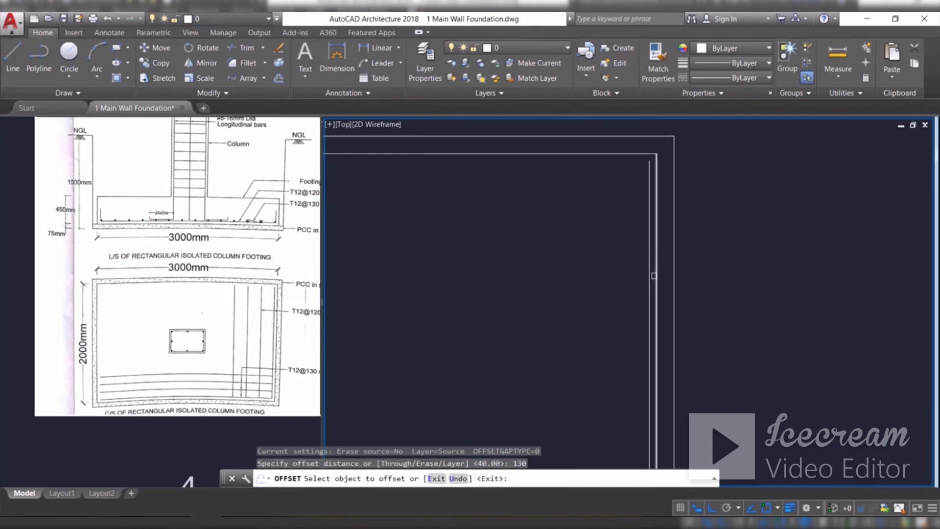
click(649, 273)
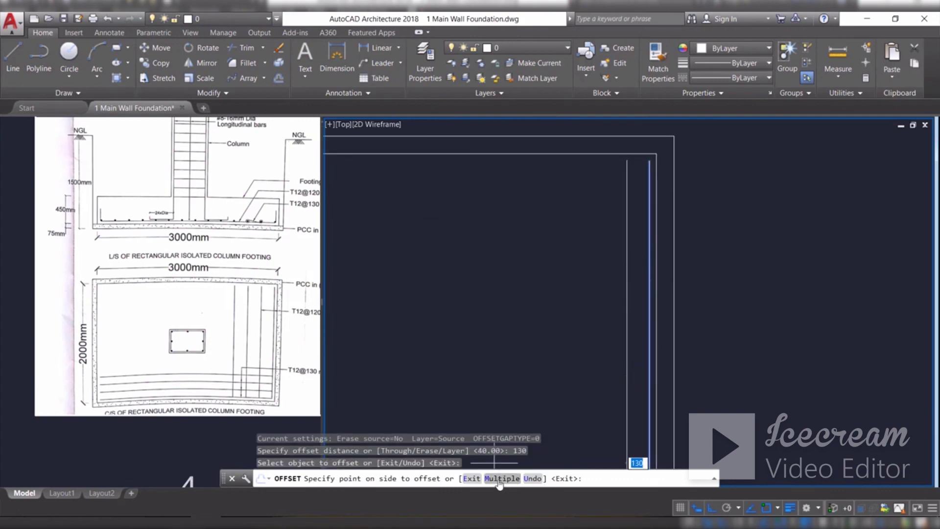
text(M)
key(Return)
scroll(568, 350, down, 5)
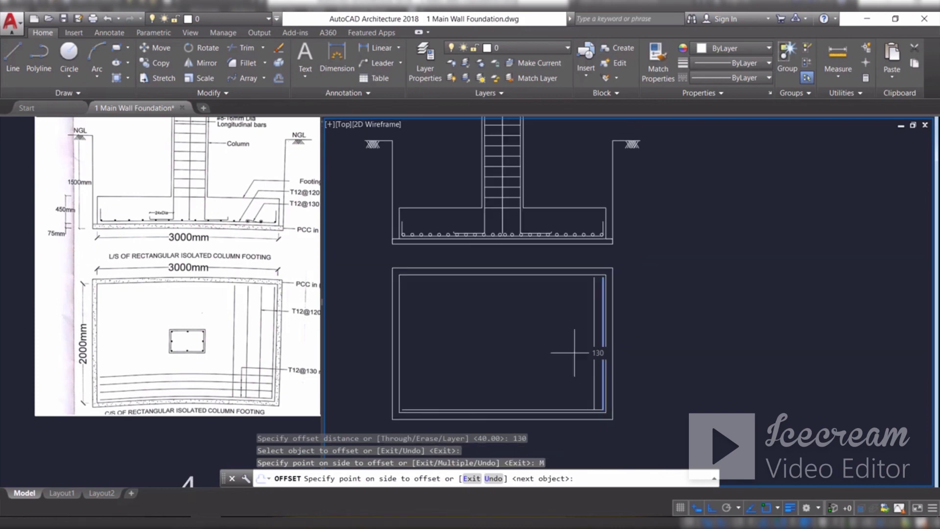
click(488, 347)
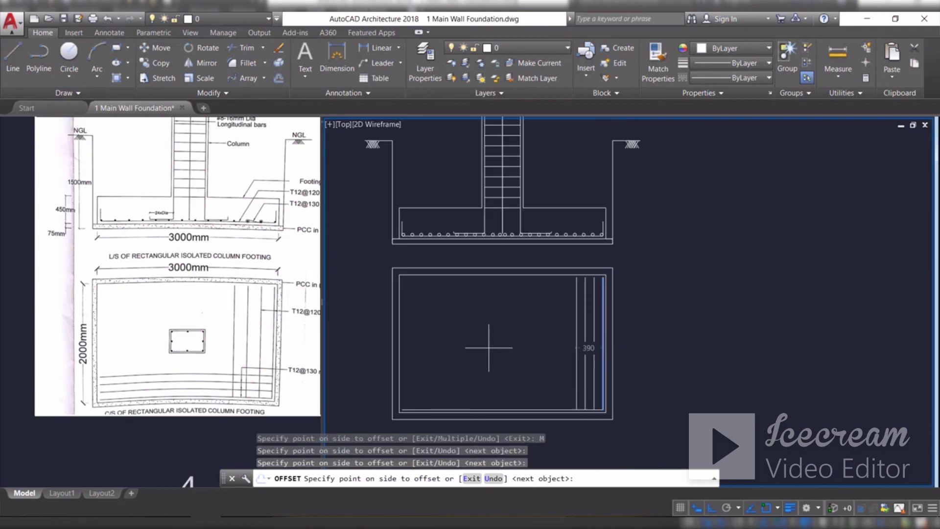
click(488, 348)
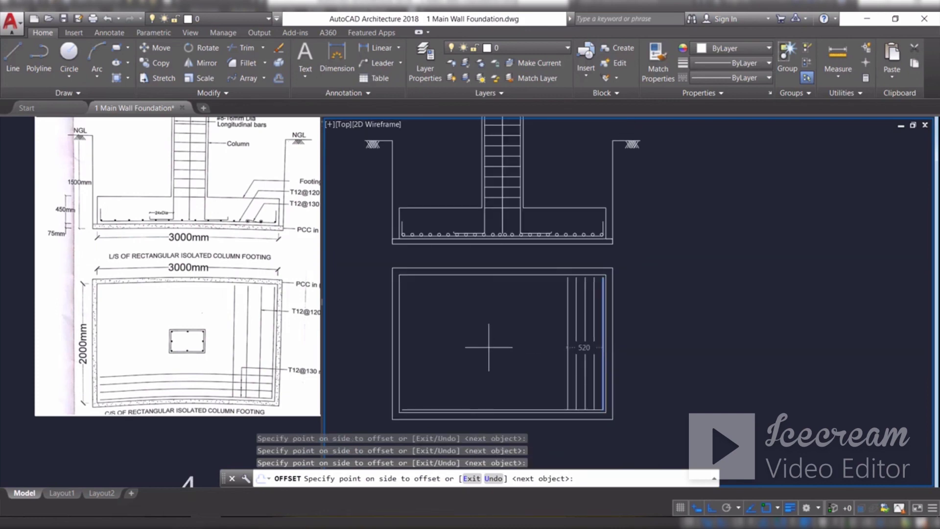
key(Return)
Offset the innermost horizontal bar line upward three times at 130 mm spacing
scroll(509, 380, up, 4)
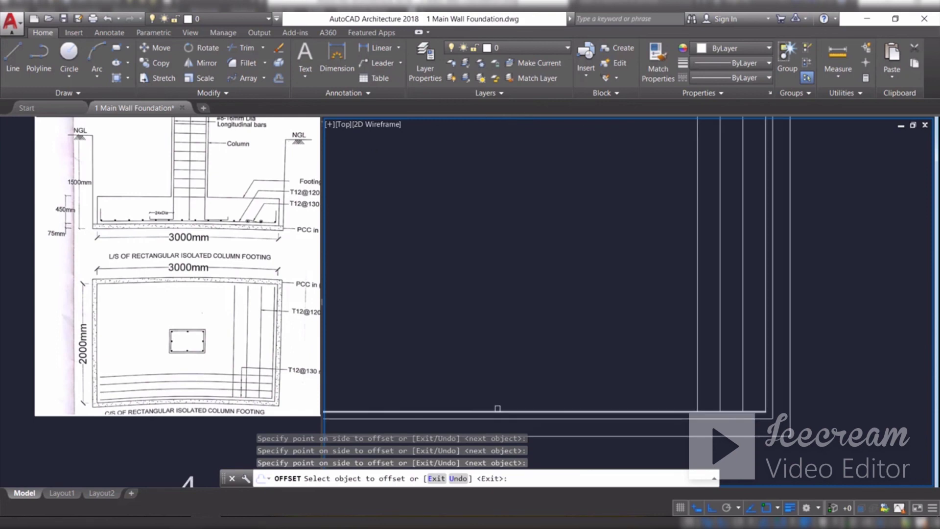
click(498, 410)
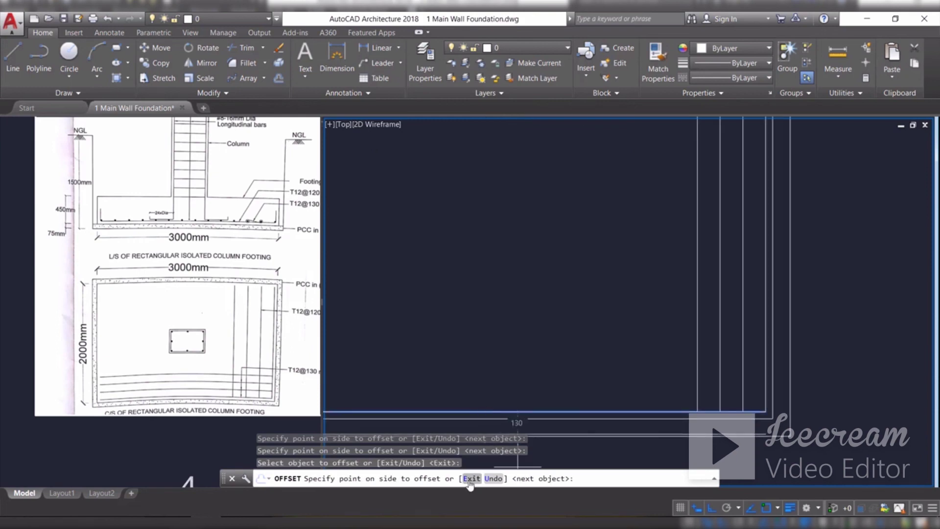
scroll(497, 293, down, 4)
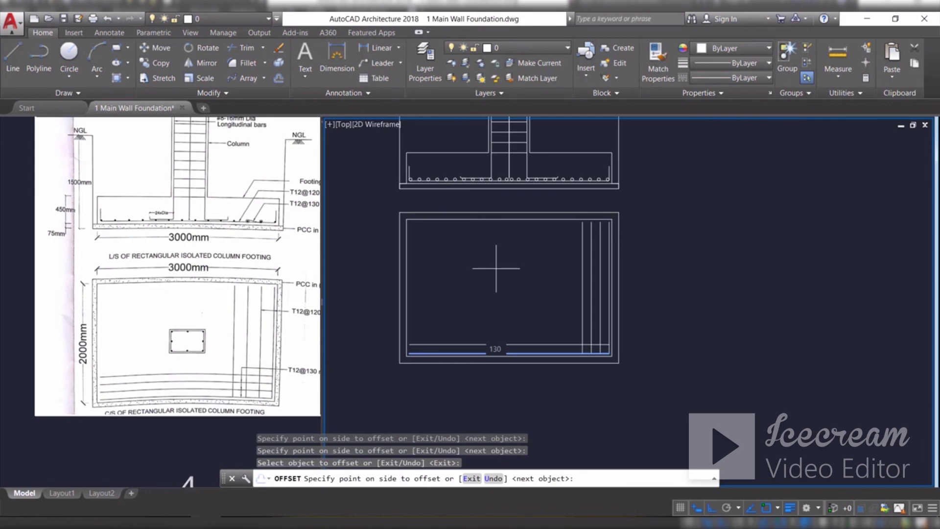
click(496, 268)
click(495, 268)
click(495, 266)
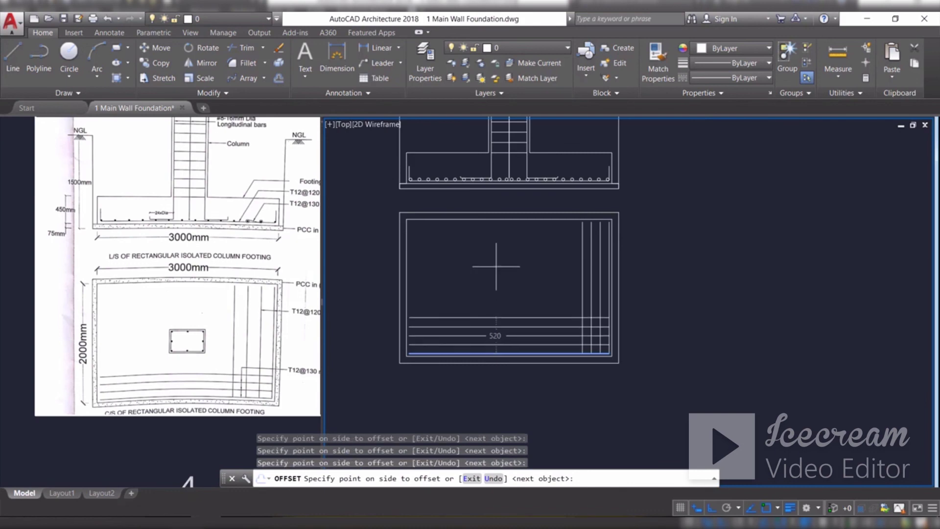
Move the column cross-section straight down about 2460 mm, placing it just above the column's break line in the longitudinal section
key(Return)
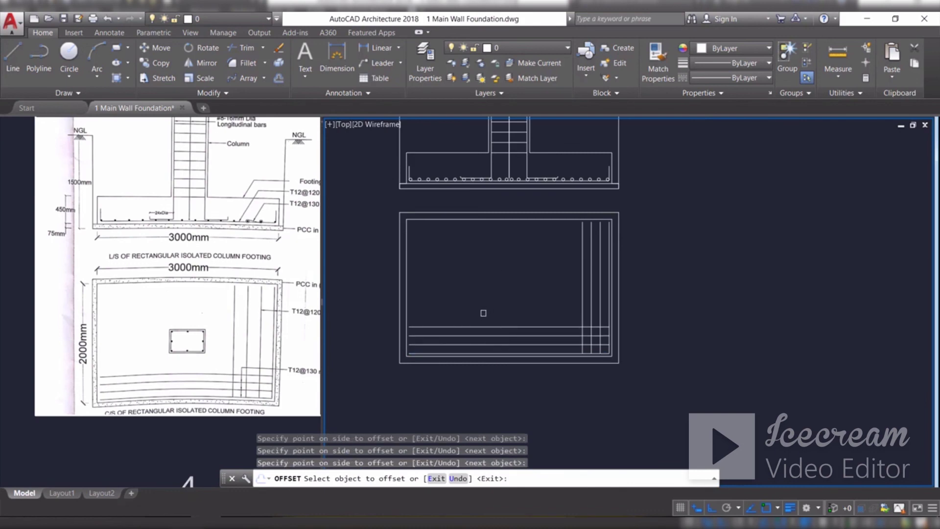
key(Escape)
scroll(483, 315, down, 4)
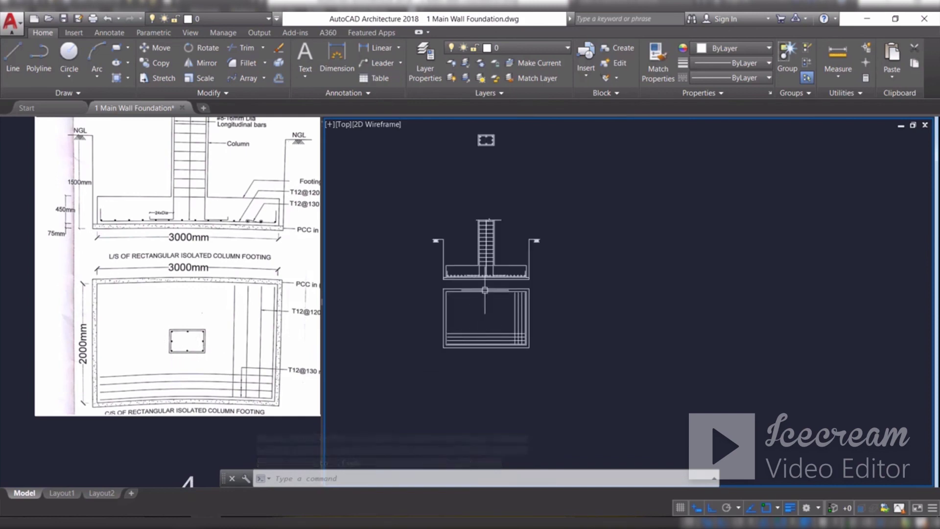
scroll(477, 126, up, 5)
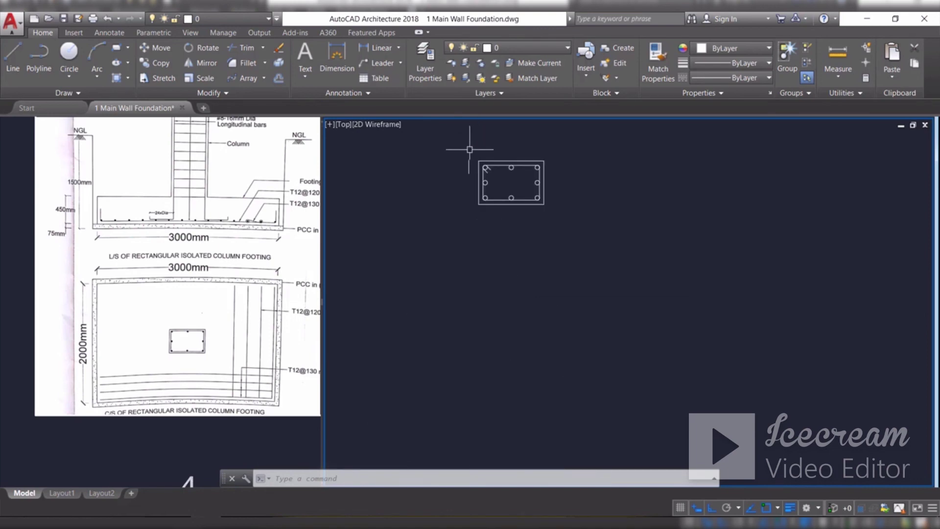
scroll(470, 150, up, 1)
click(455, 142)
click(628, 275)
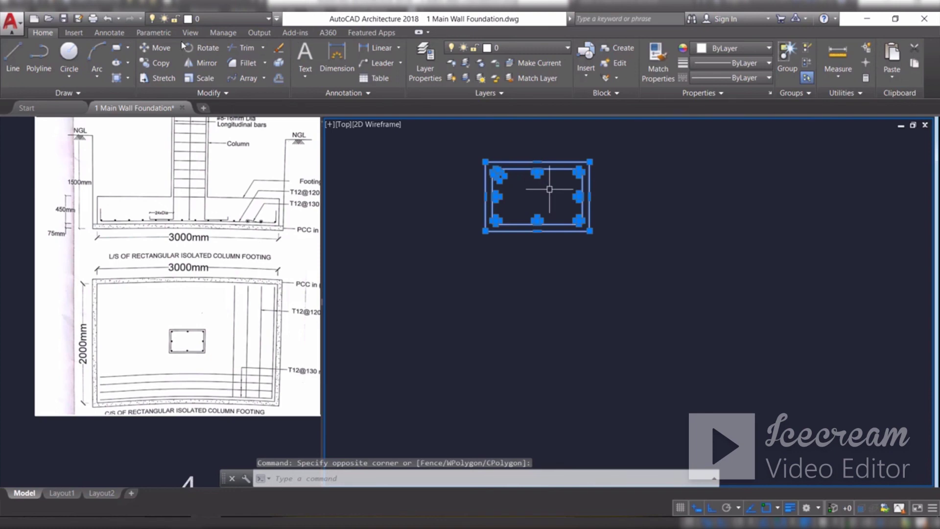
click(156, 47)
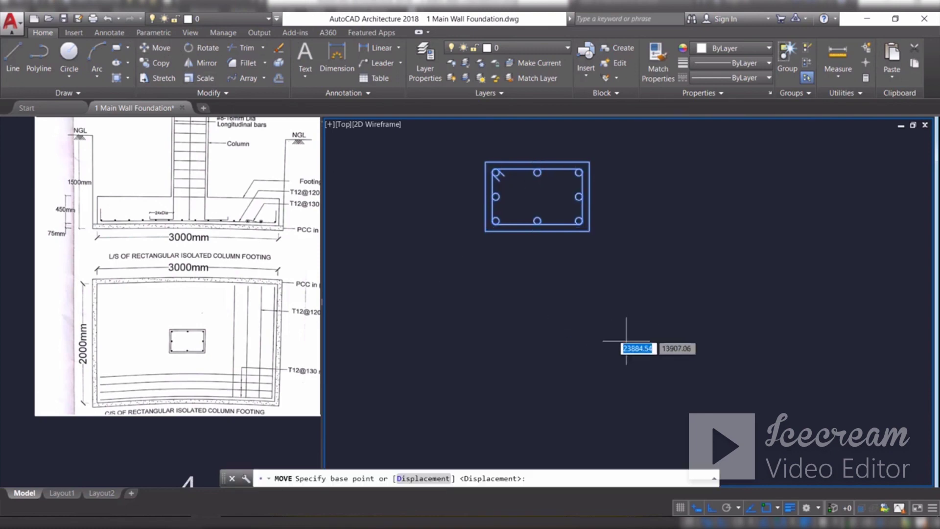
click(591, 232)
scroll(598, 218, down, 5)
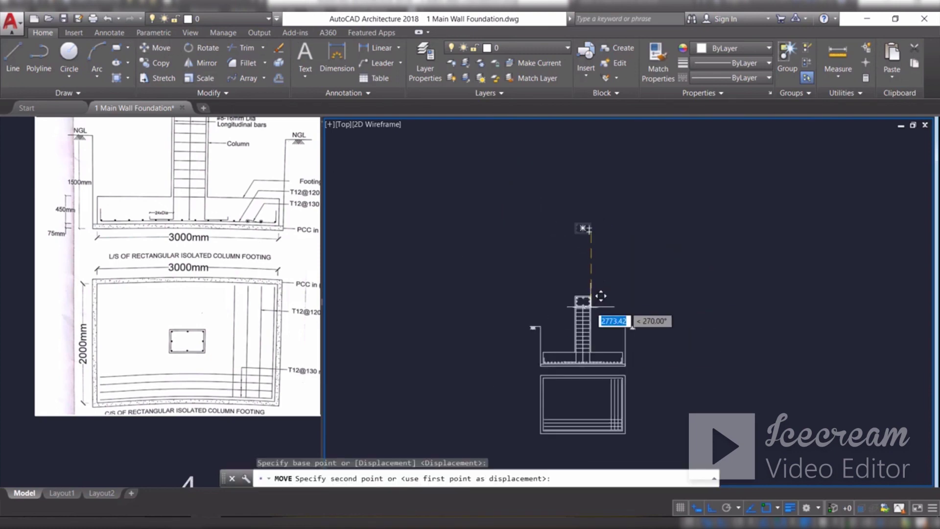
scroll(601, 296, up, 9)
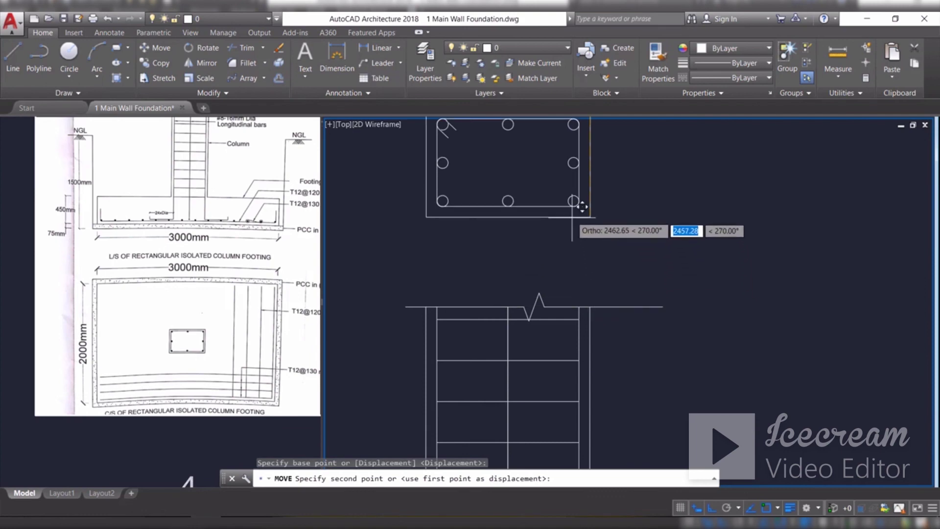
click(581, 206)
scroll(586, 243, down, 5)
Copy the column cross-section by its centre straight down to the centre of the footing plan view
click(498, 158)
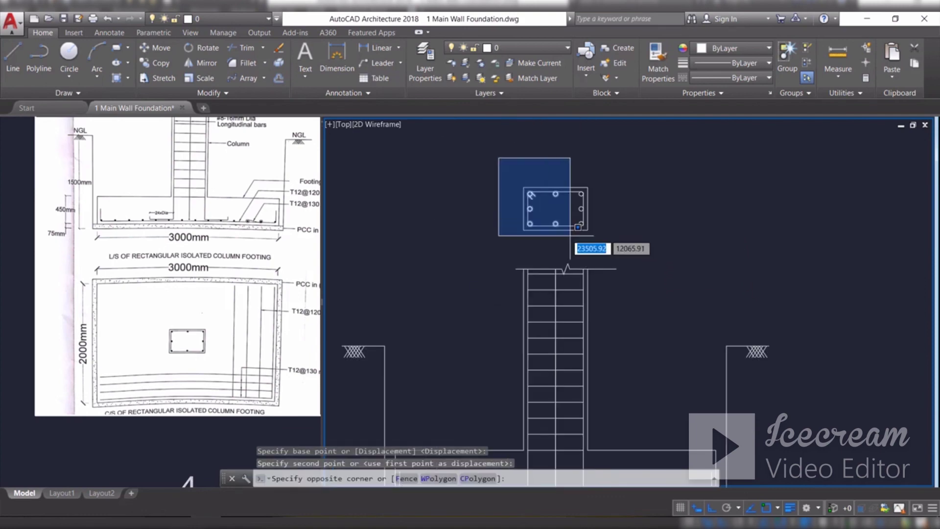
click(607, 252)
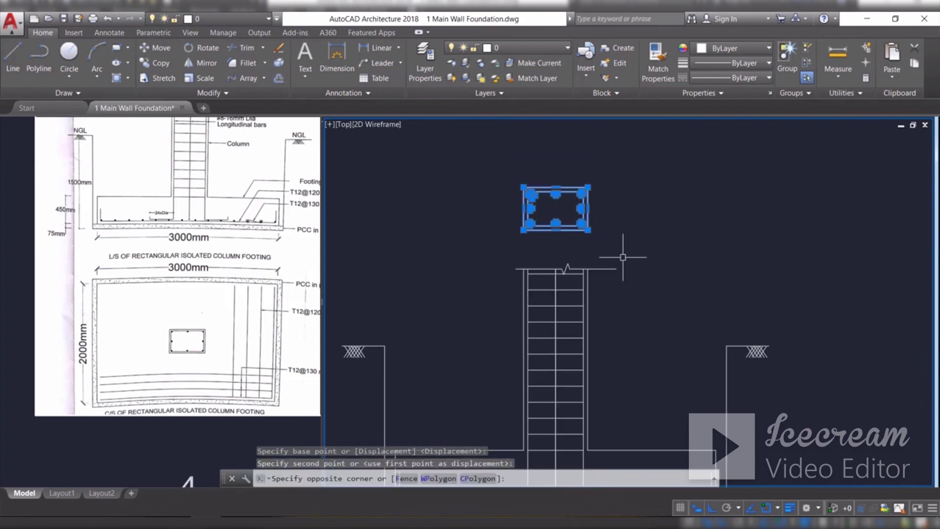
click(161, 63)
scroll(555, 208, up, 2)
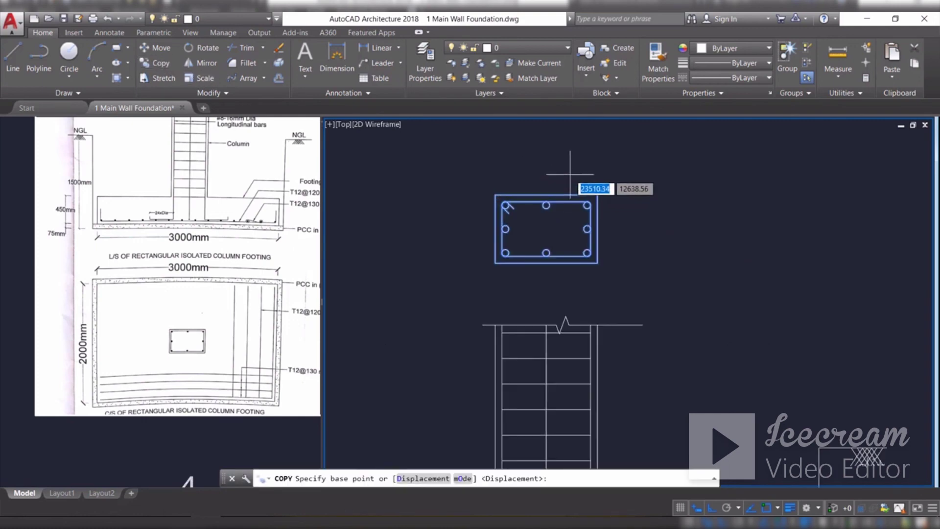
click(547, 229)
scroll(547, 228, down, 3)
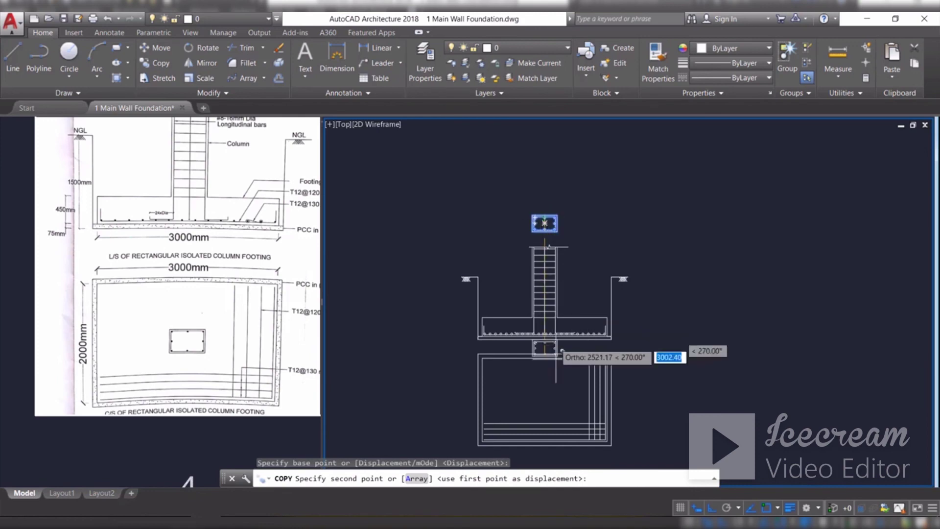
middle_drag(545, 391, 543, 247)
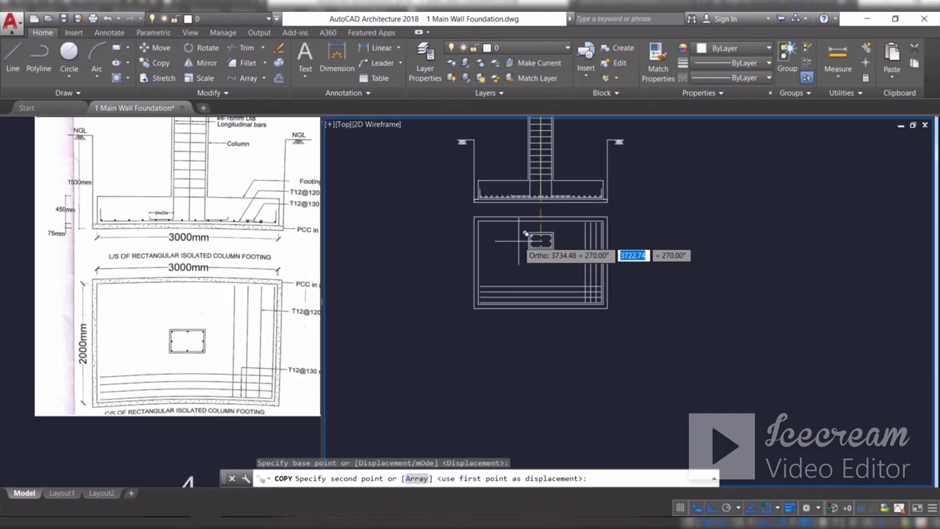
scroll(519, 240, up, 4)
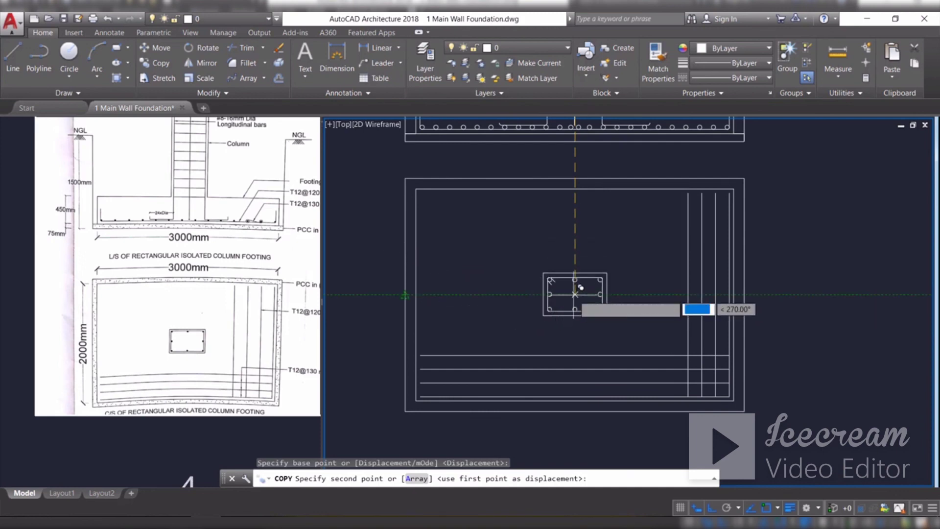
click(574, 294)
key(Escape)
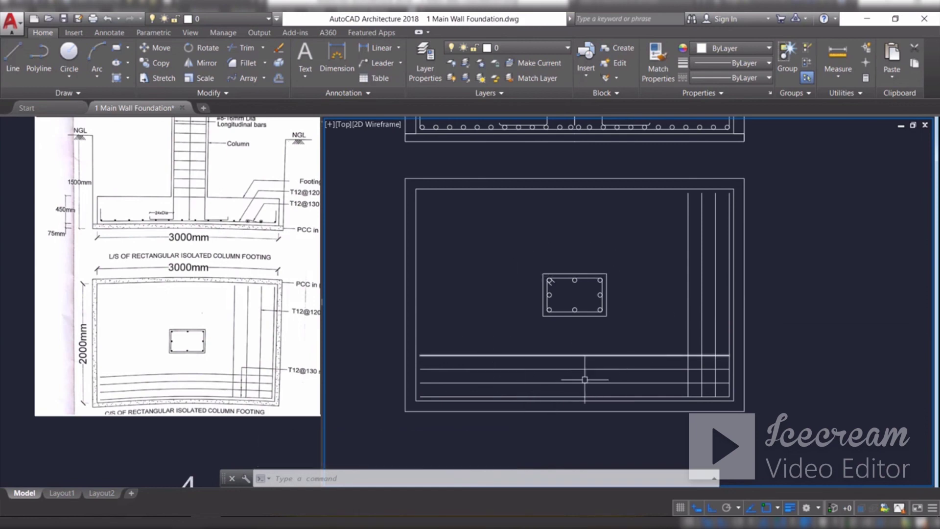
Examine the column cross-section, the longitudinal section and the footing plan view for completeness
scroll(563, 394, down, 4)
scroll(581, 247, up, 4)
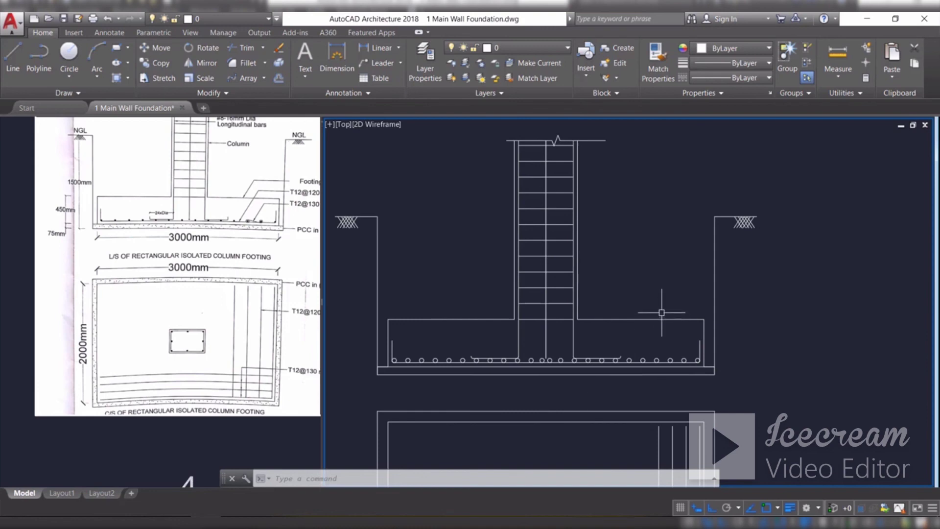
scroll(642, 323, down, 4)
scroll(618, 211, up, 5)
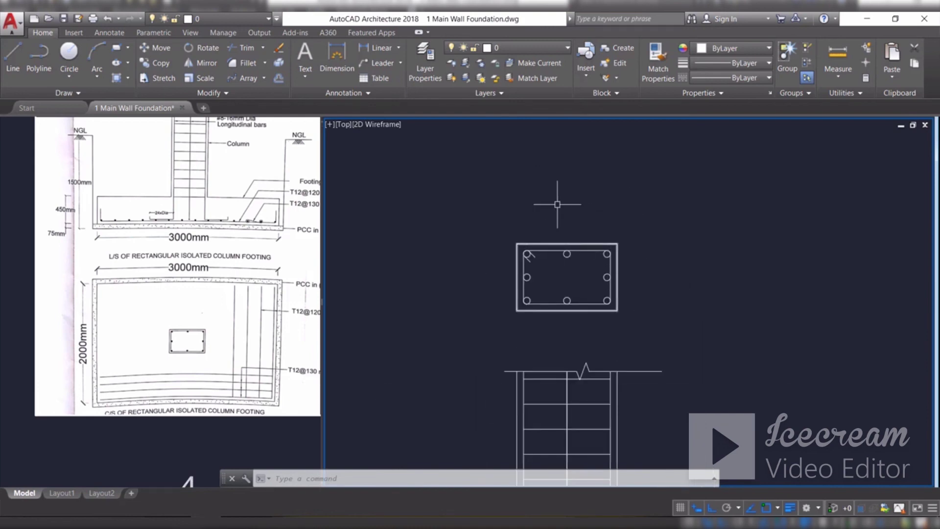
scroll(557, 204, down, 5)
scroll(570, 346, up, 1)
middle_drag(569, 333, 559, 313)
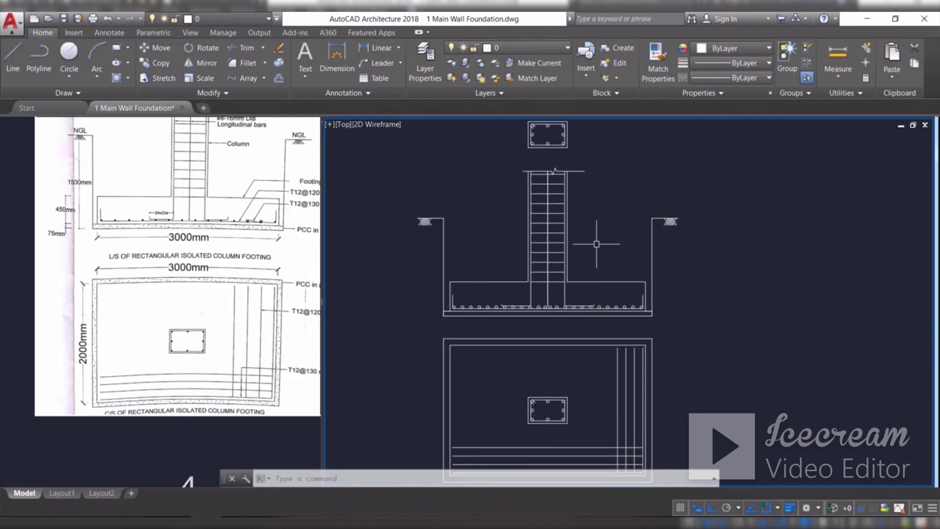
scroll(597, 243, down, 2)
scroll(592, 255, up, 2)
middle_drag(593, 255, 595, 263)
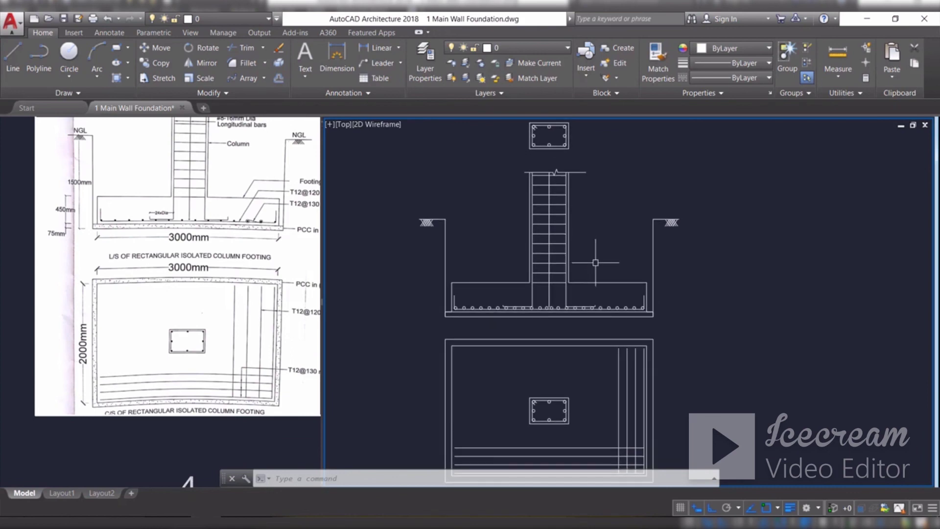